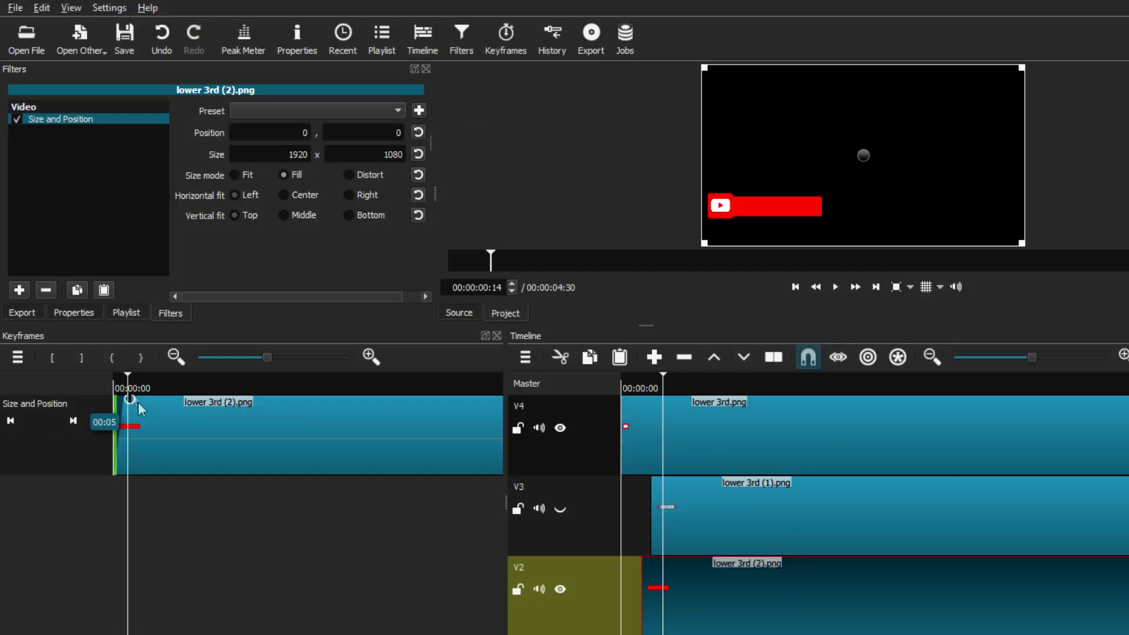
- Add the Mask: Simple Shape video filter to the lower 3rd (2).png clip
{"action": "left_click", "coordinate": [838, 283]}
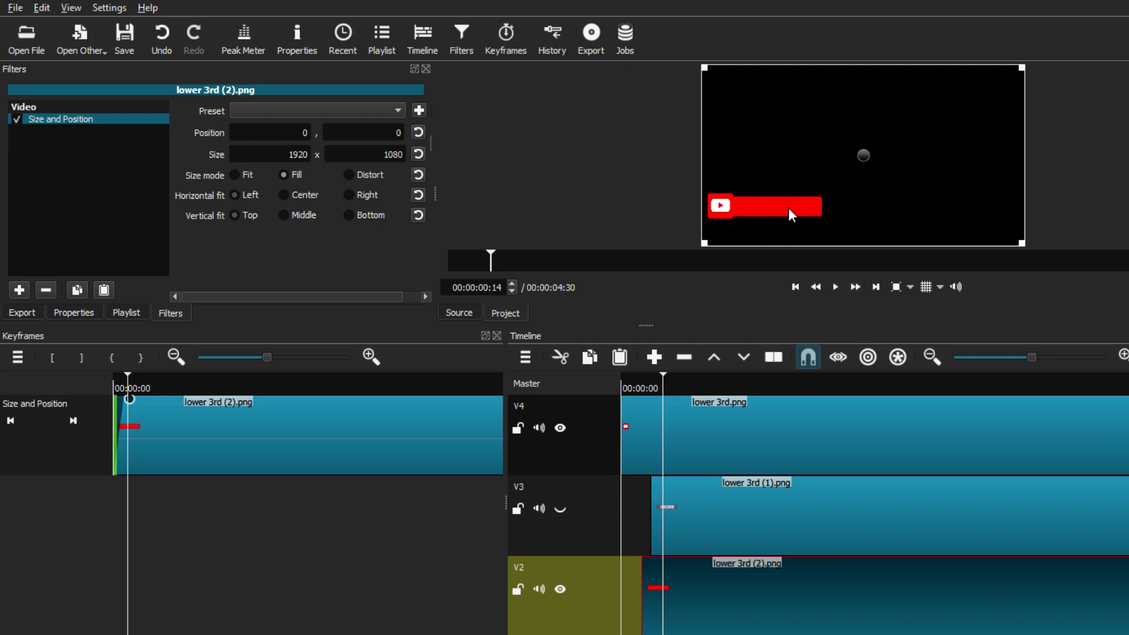
{"action": "left_click", "coordinate": [27, 292]}
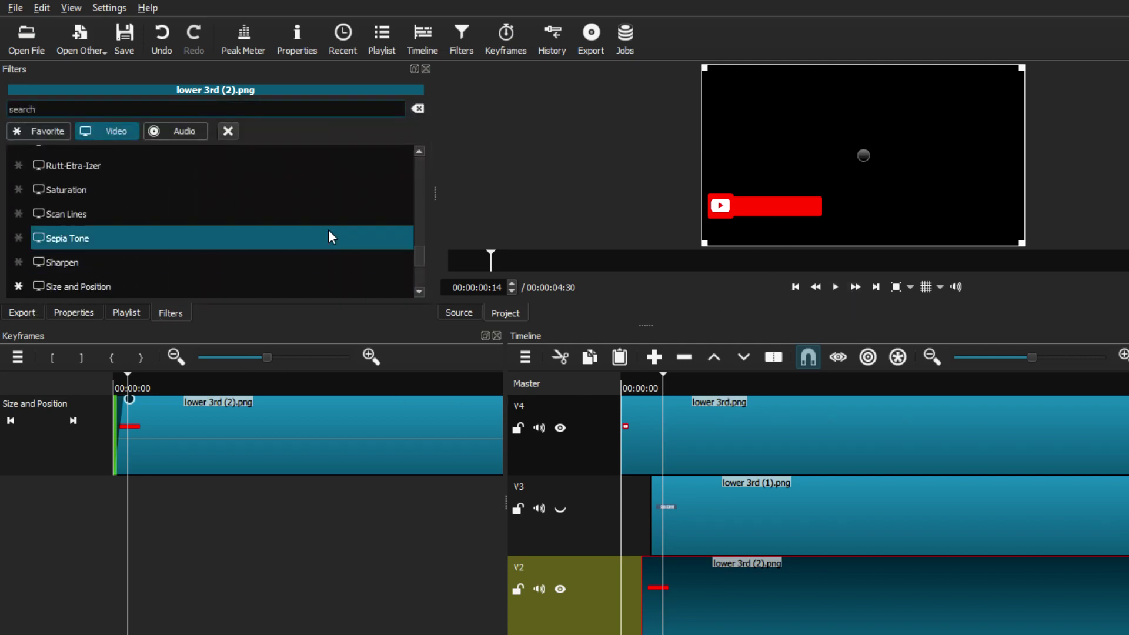
{"action": "scroll", "coordinate": [329, 234], "scroll_direction": "down", "scroll_amount": 4}
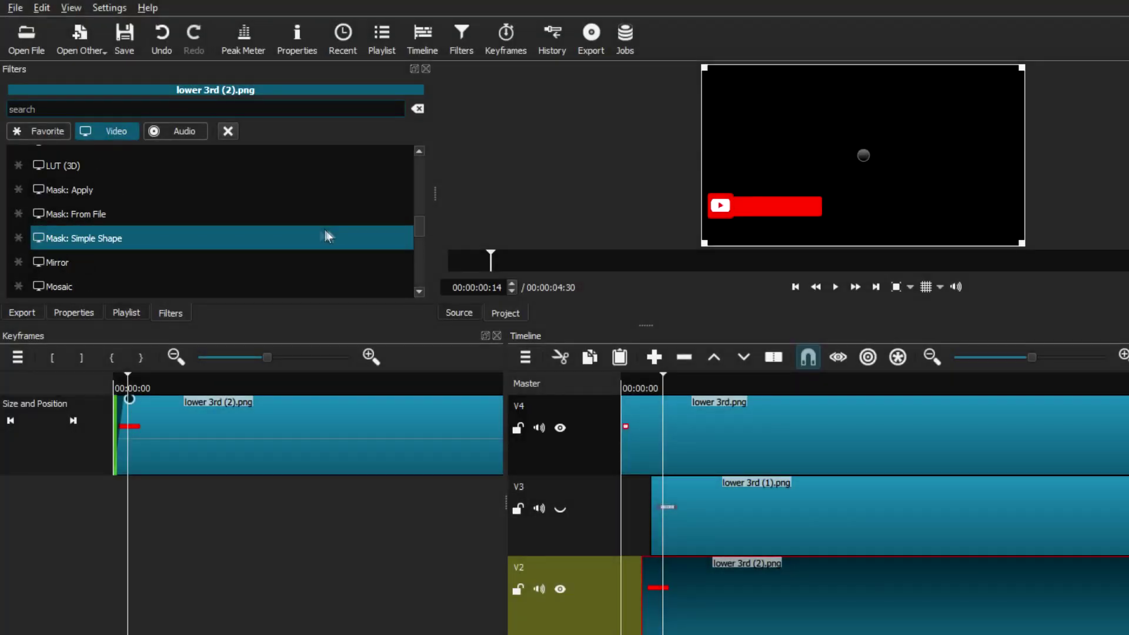
{"action": "left_click", "coordinate": [83, 238]}
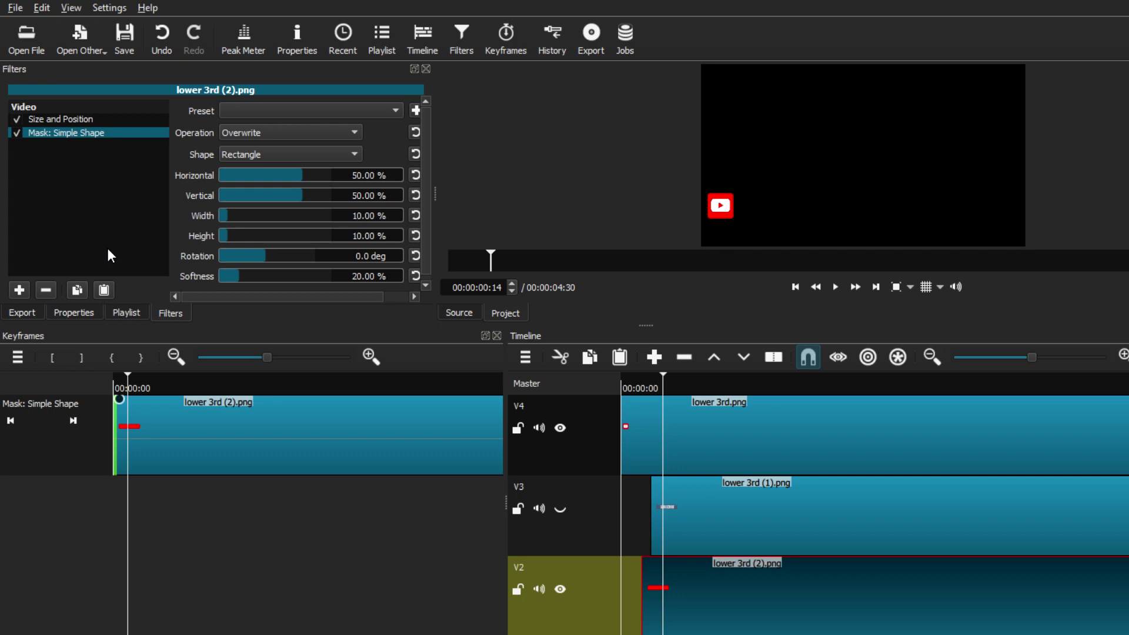
- Play a short stretch from the start of the lower 3rd (2).png clip to preview the mask
{"action": "left_click", "coordinate": [642, 385]}
{"action": "left_click", "coordinate": [835, 287]}
{"action": "left_click", "coordinate": [835, 288]}
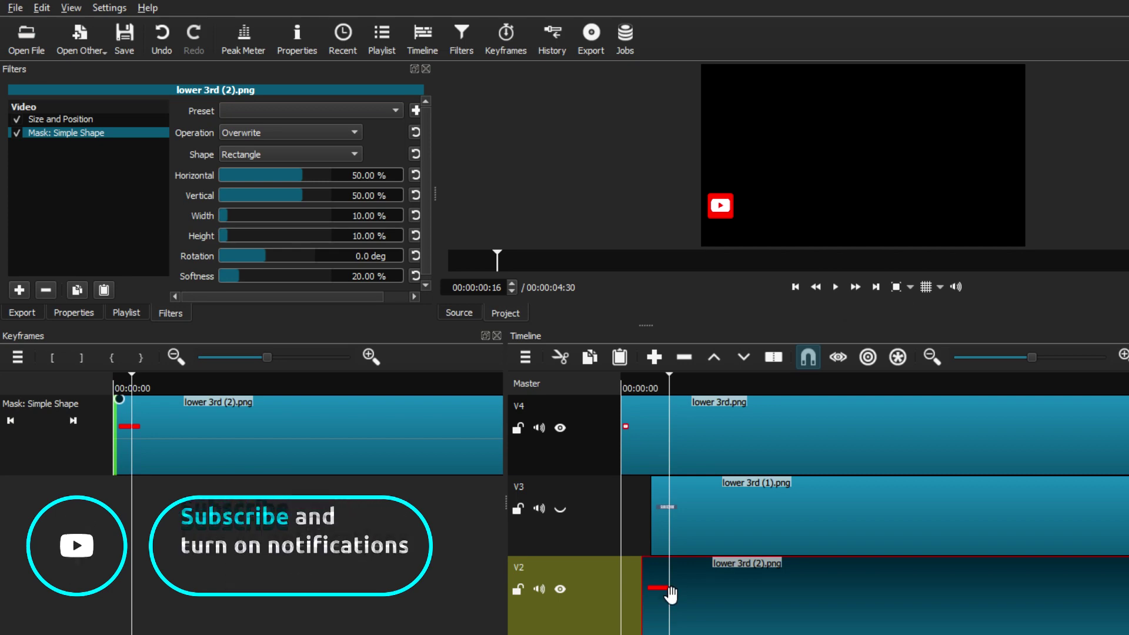
- Hide the Keyframes panel and delete the transparent clip from track V1
{"action": "left_click", "coordinate": [497, 336]}
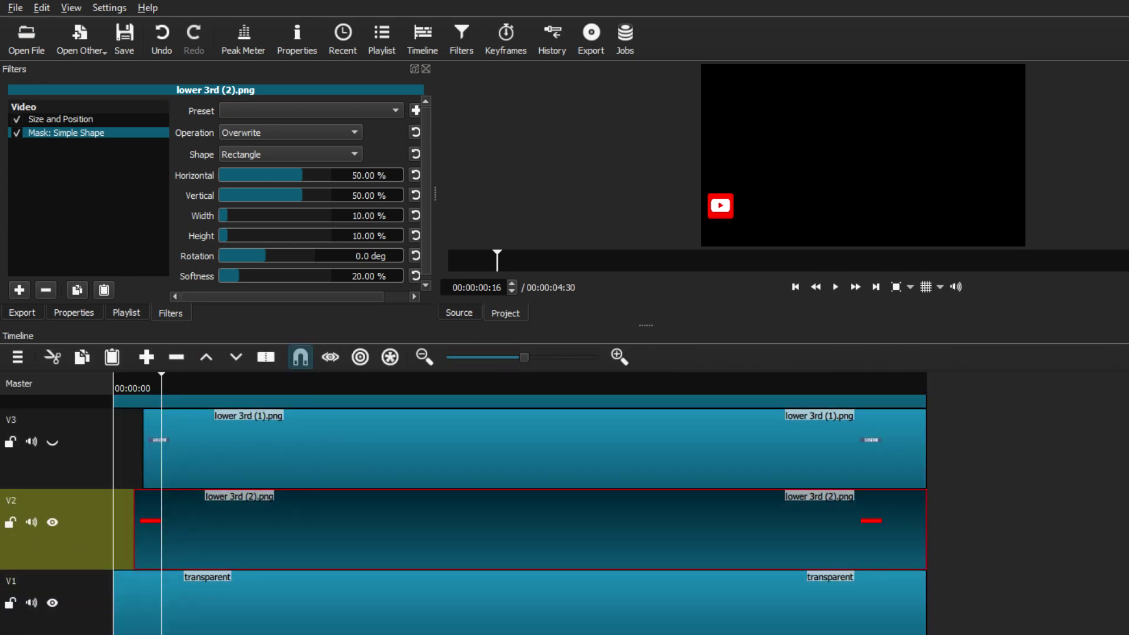
{"action": "left_click", "coordinate": [301, 616]}
{"action": "key", "text": "Delete"}
{"action": "left_click", "coordinate": [14, 8]}
{"action": "left_click", "coordinate": [55, 66]}
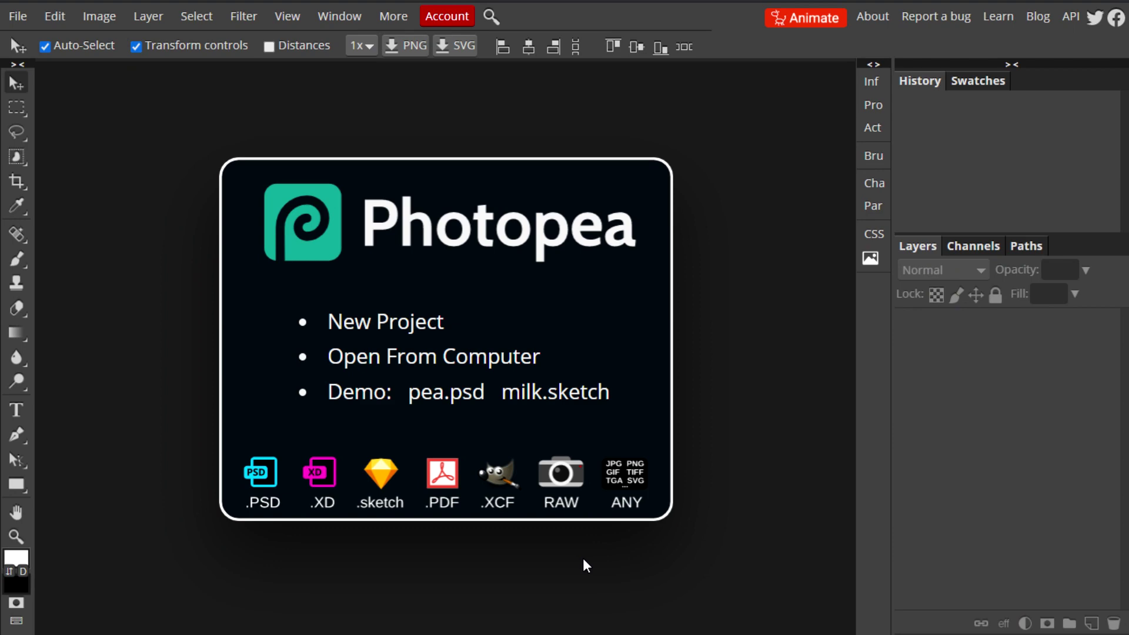
- In Photopea, create a 1280 x 720 px project named "lower 3rd" with a transparent background
{"action": "left_click", "coordinate": [392, 319]}
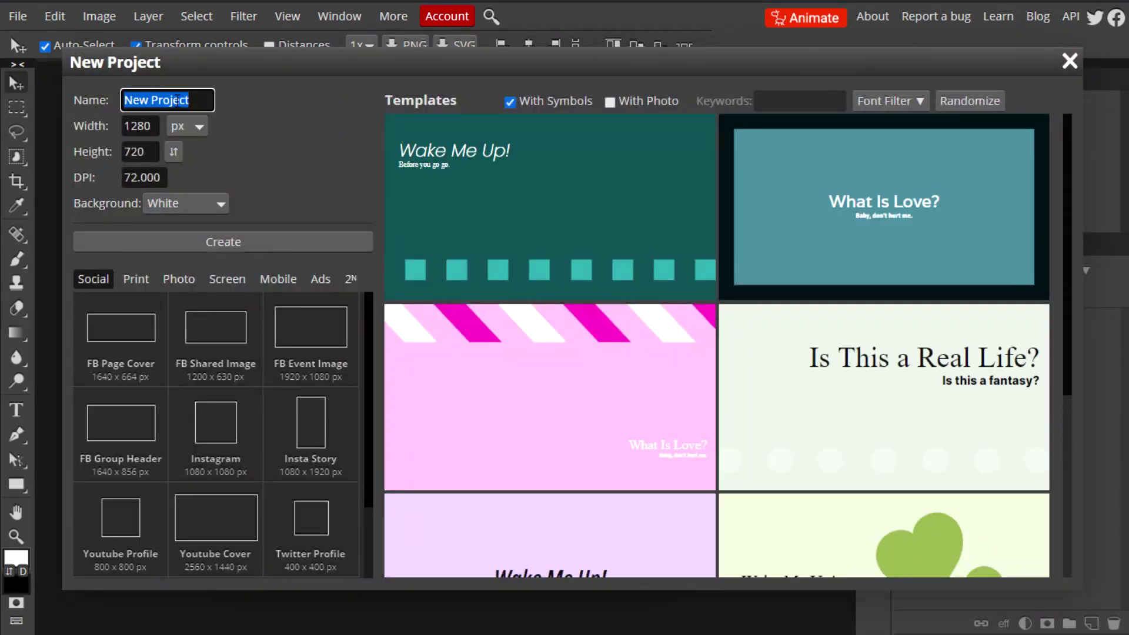
{"action": "key", "text": "BackSpace"}
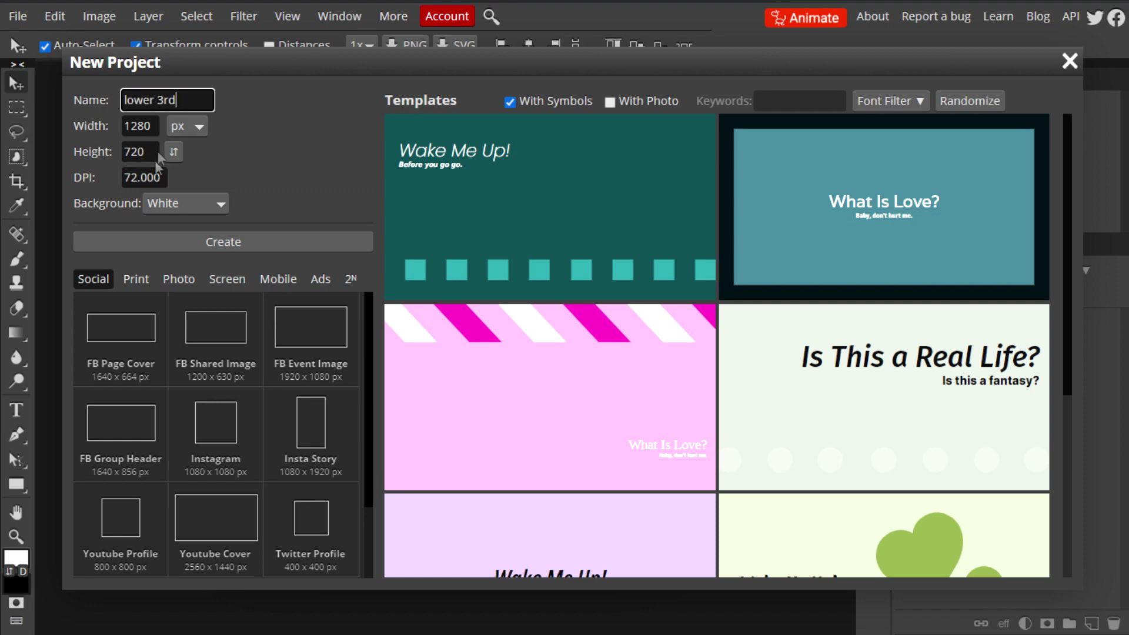
{"action": "left_click", "coordinate": [182, 203]}
{"action": "left_click", "coordinate": [185, 253]}
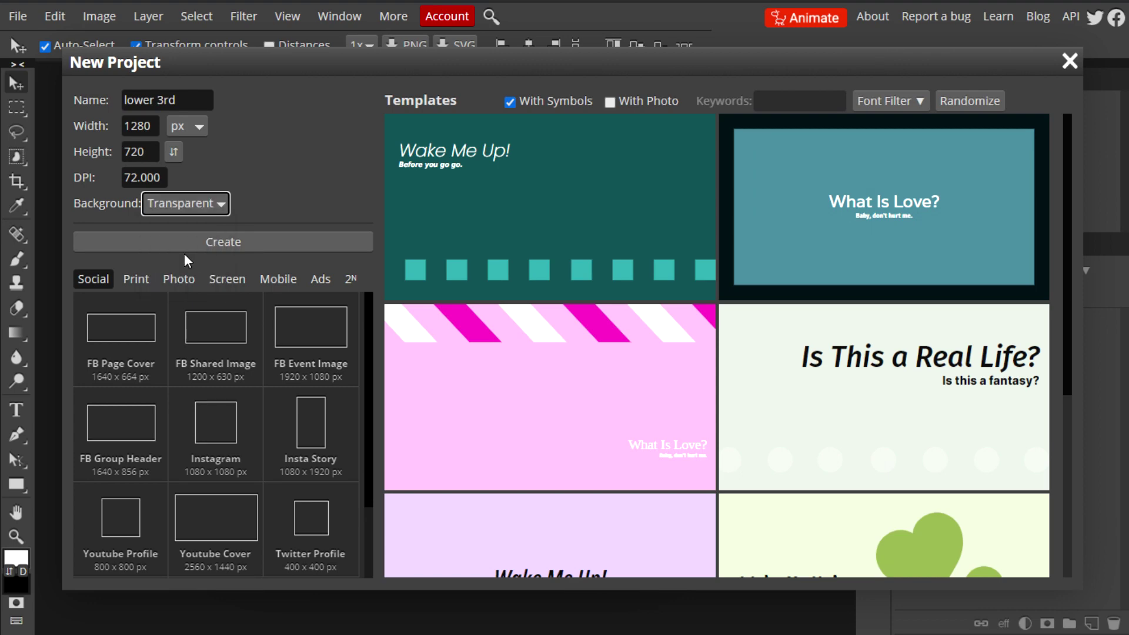
{"action": "left_click", "coordinate": [202, 242]}
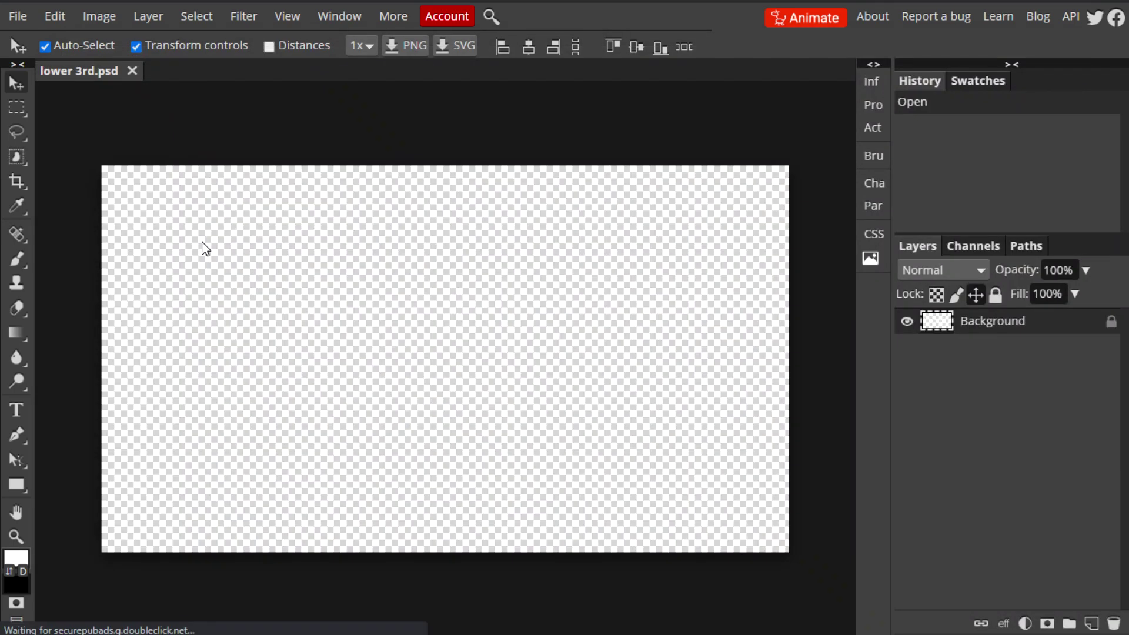
- Unlock the Background layer and add three empty layers above it
{"action": "left_click", "coordinate": [1110, 322]}
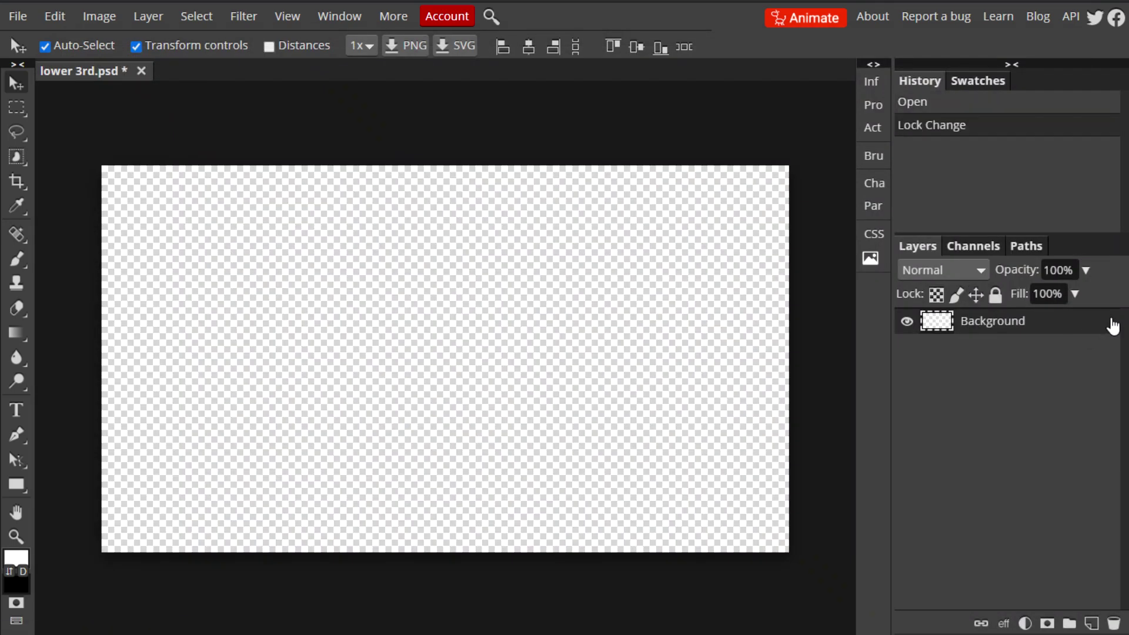
{"action": "left_click", "coordinate": [1092, 624]}
{"action": "left_click", "coordinate": [1092, 623]}
{"action": "left_click", "coordinate": [1091, 623]}
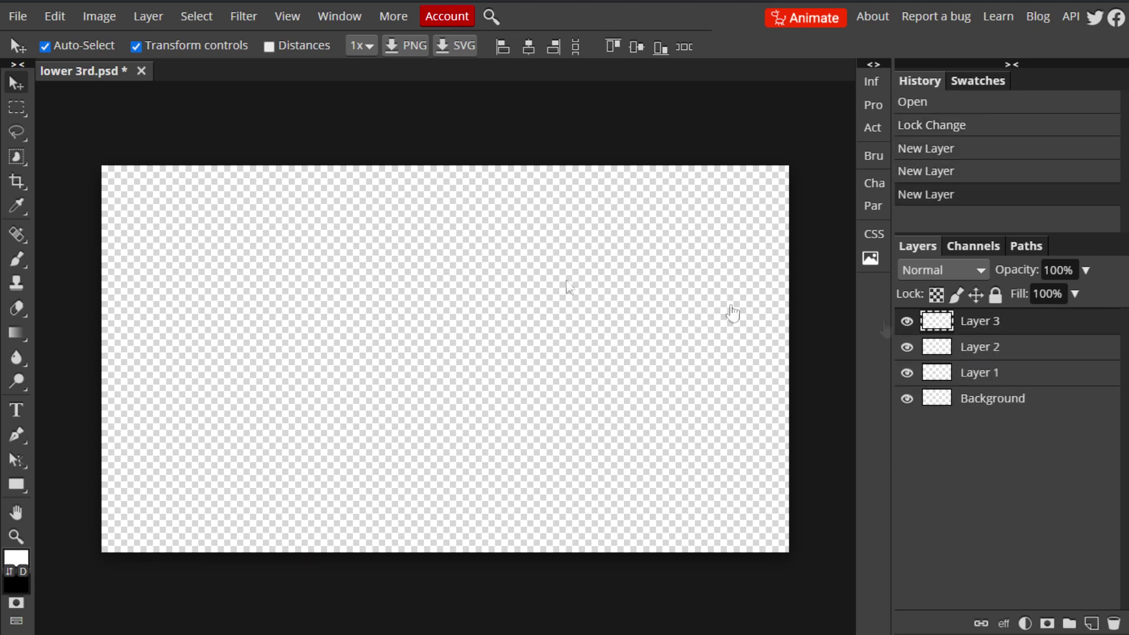
- Place the image 500px-YouTube_full-color_icon_(2017).svg.png into the project as a new layer
{"action": "left_click", "coordinate": [20, 18]}
{"action": "left_click", "coordinate": [58, 95]}
{"action": "left_click", "coordinate": [462, 265]}
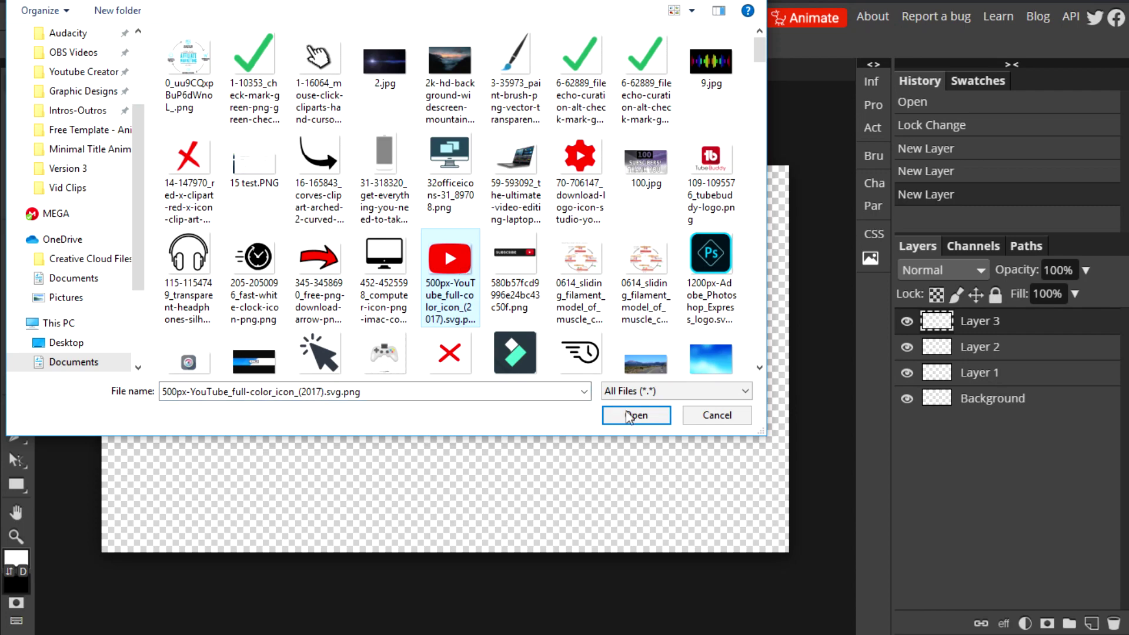
{"action": "left_click", "coordinate": [633, 417]}
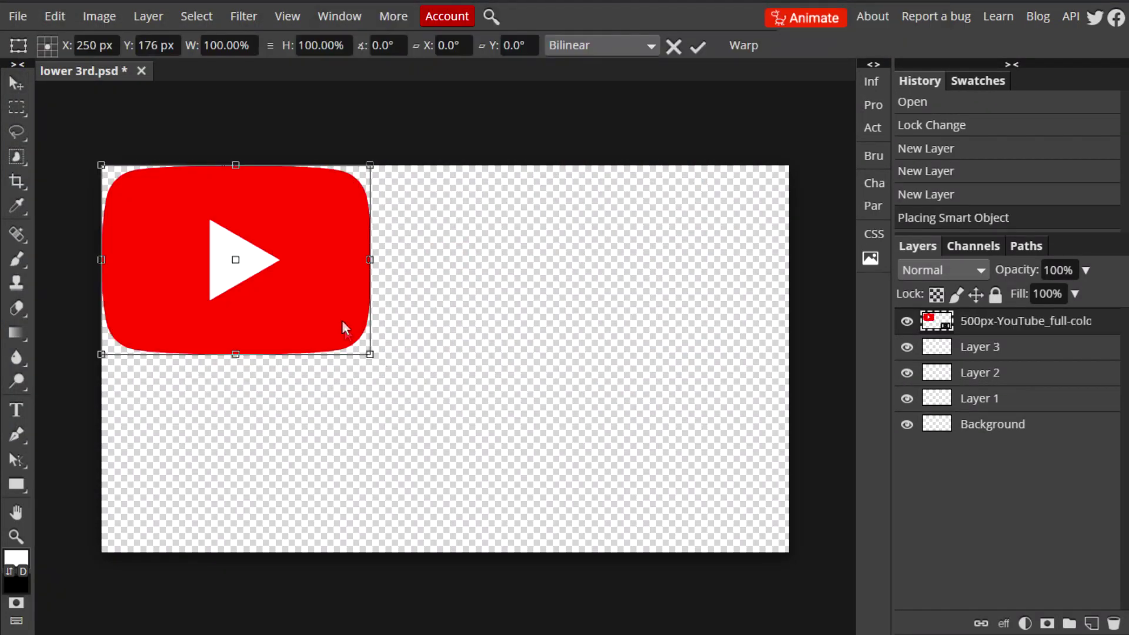
- Move the YouTube icon inward from the canvas corner and scale it proportionally to about 14.8%
{"action": "left_click_drag", "start_coordinate": [341, 287], "coordinate": [453, 304]}
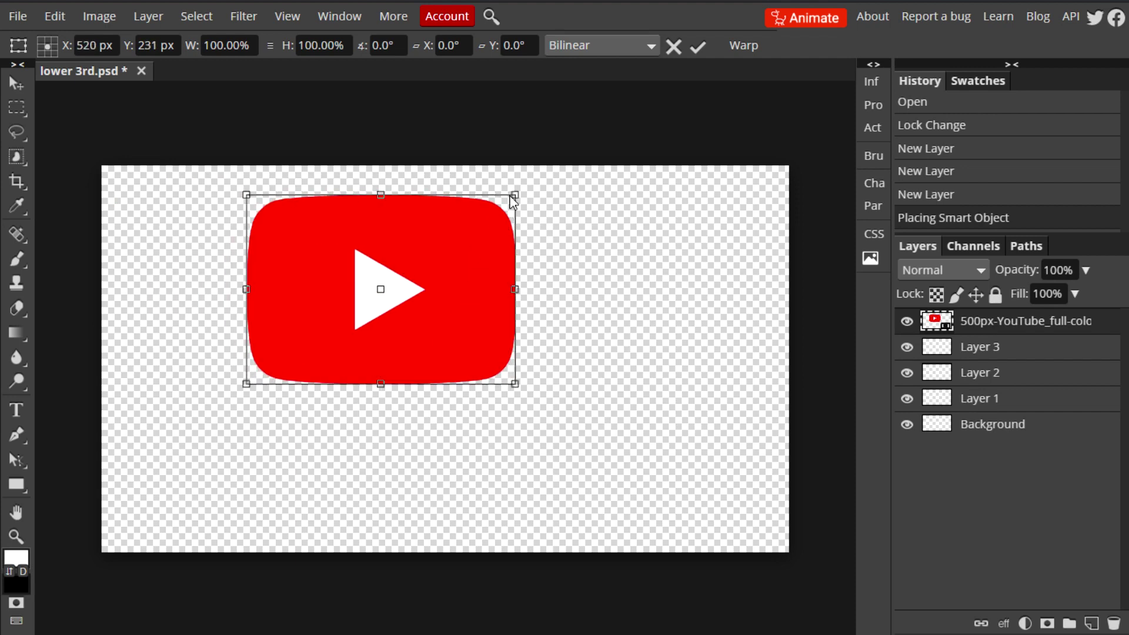
{"action": "left_click_drag", "start_coordinate": [506, 198], "coordinate": [286, 332]}
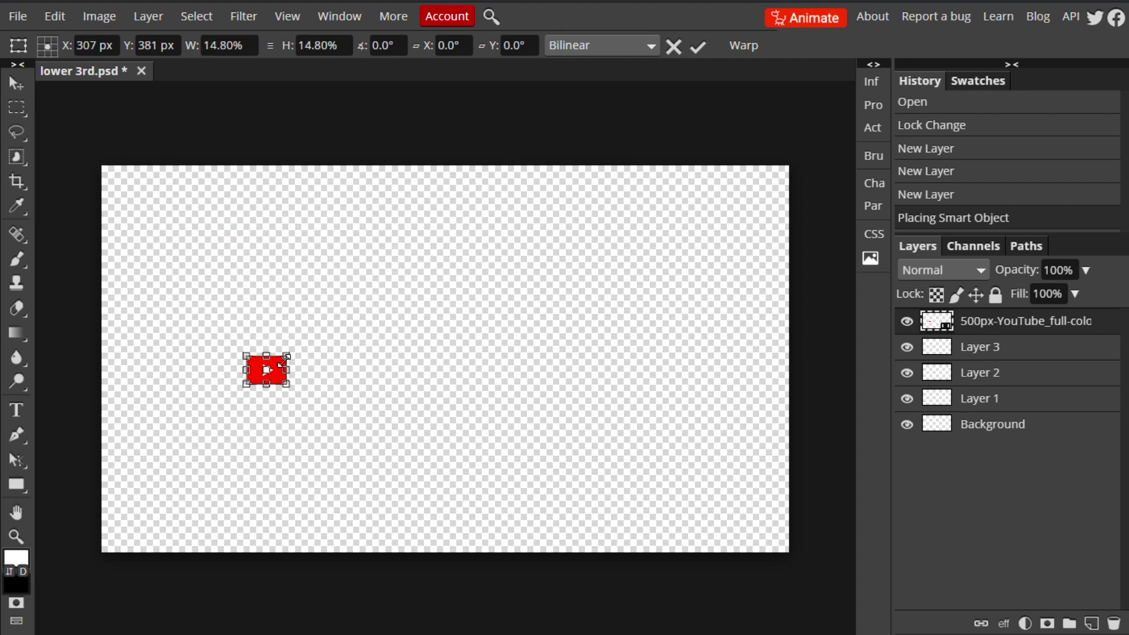
{"action": "key", "text": "Return"}
{"action": "left_click", "coordinate": [56, 150]}
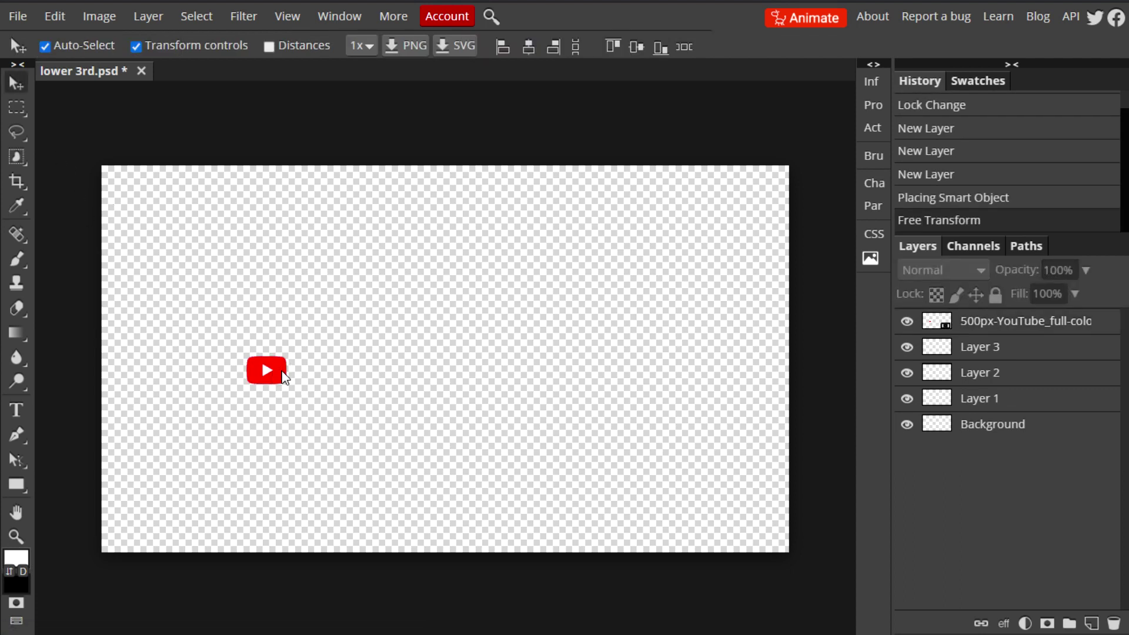
- Draw a small red square with a 10 px corner radius on Layer 3 and position it near the canvas's lower-left corner
{"action": "left_click", "coordinate": [964, 350]}
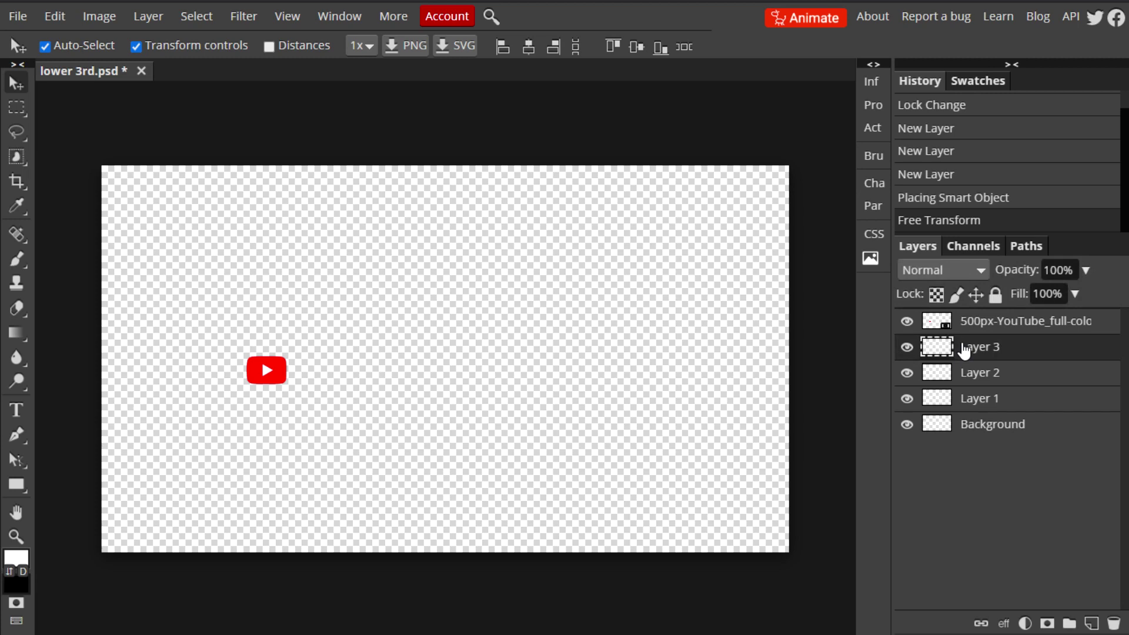
{"action": "left_click", "coordinate": [18, 485]}
{"action": "left_click", "coordinate": [41, 486]}
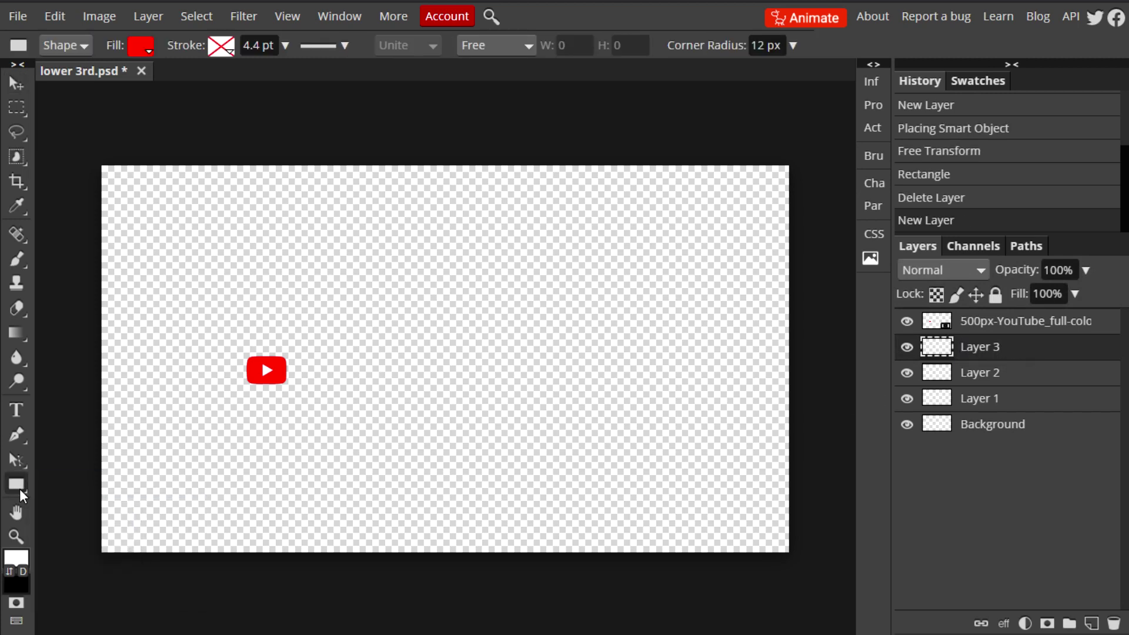
{"action": "left_click", "coordinate": [146, 47]}
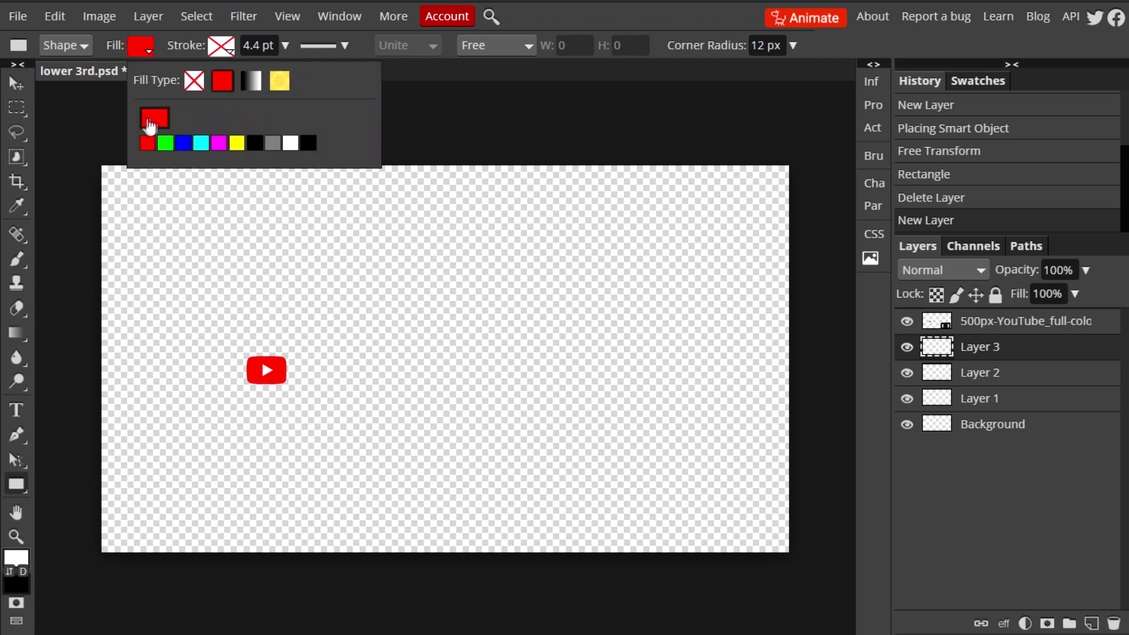
{"action": "left_click", "coordinate": [151, 122]}
{"action": "left_click", "coordinate": [793, 45]}
{"action": "mouse_move", "coordinate": [708, 73]}
{"action": "left_mouse_down"}
{"action": "mouse_move", "coordinate": [676, 73]}
{"action": "mouse_move", "coordinate": [702, 76]}
{"action": "left_mouse_up"}
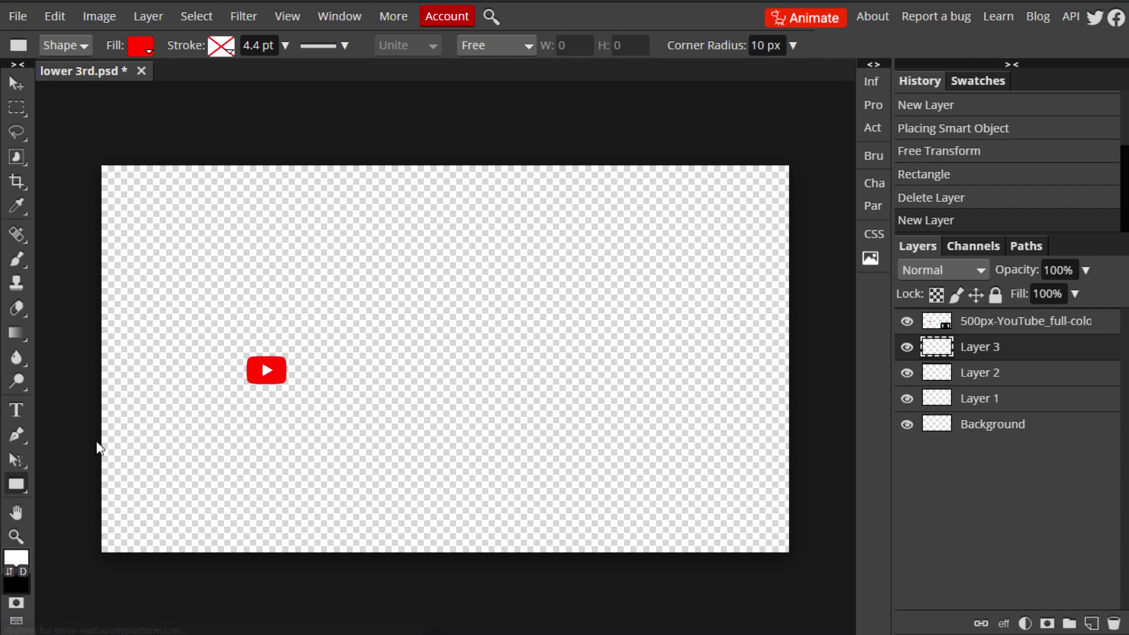
{"action": "left_click_drag", "start_coordinate": [123, 457], "coordinate": [174, 511]}
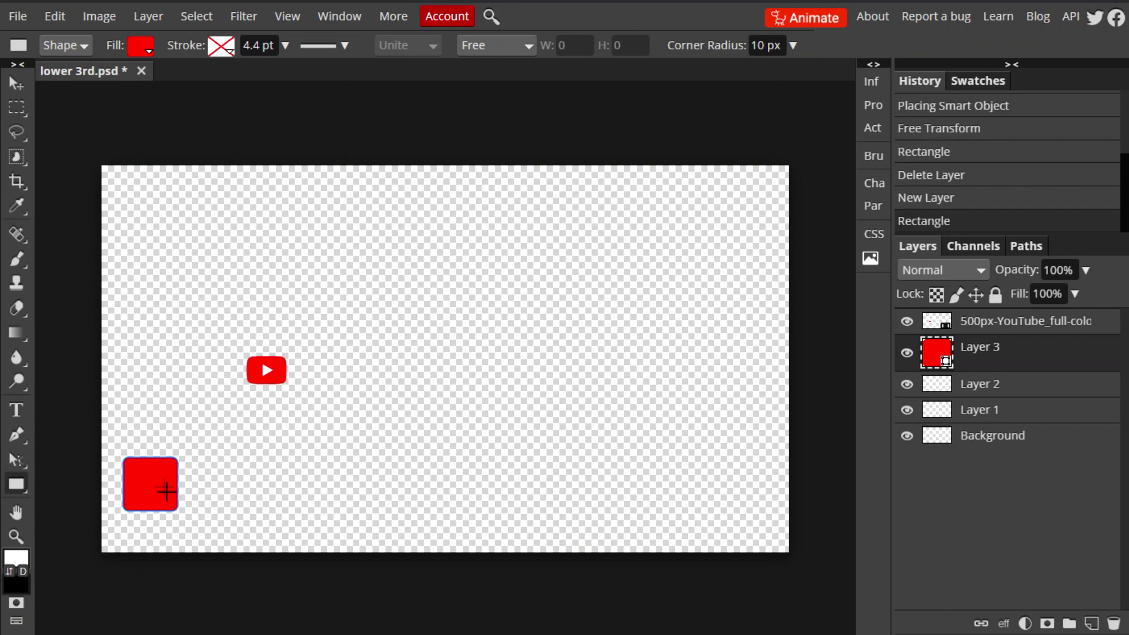
{"action": "left_click", "coordinate": [16, 86]}
{"action": "left_click_drag", "start_coordinate": [167, 498], "coordinate": [157, 478]}
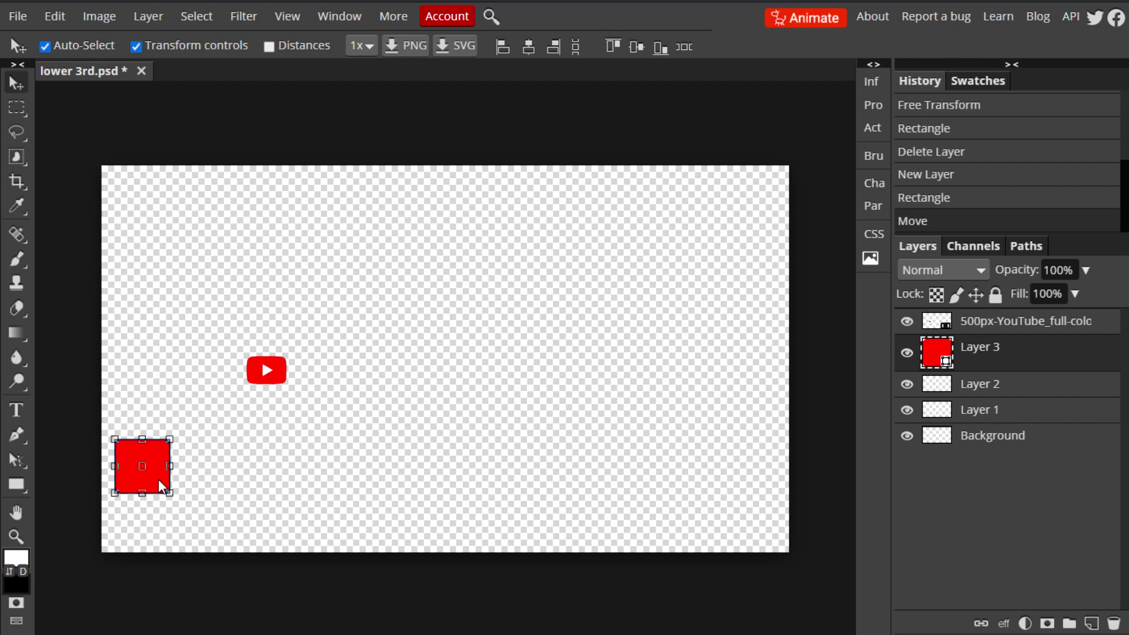
- Rasterize Layer 3 and the YouTube icon layer
{"action": "right_click", "coordinate": [976, 360]}
{"action": "left_click", "coordinate": [892, 348]}
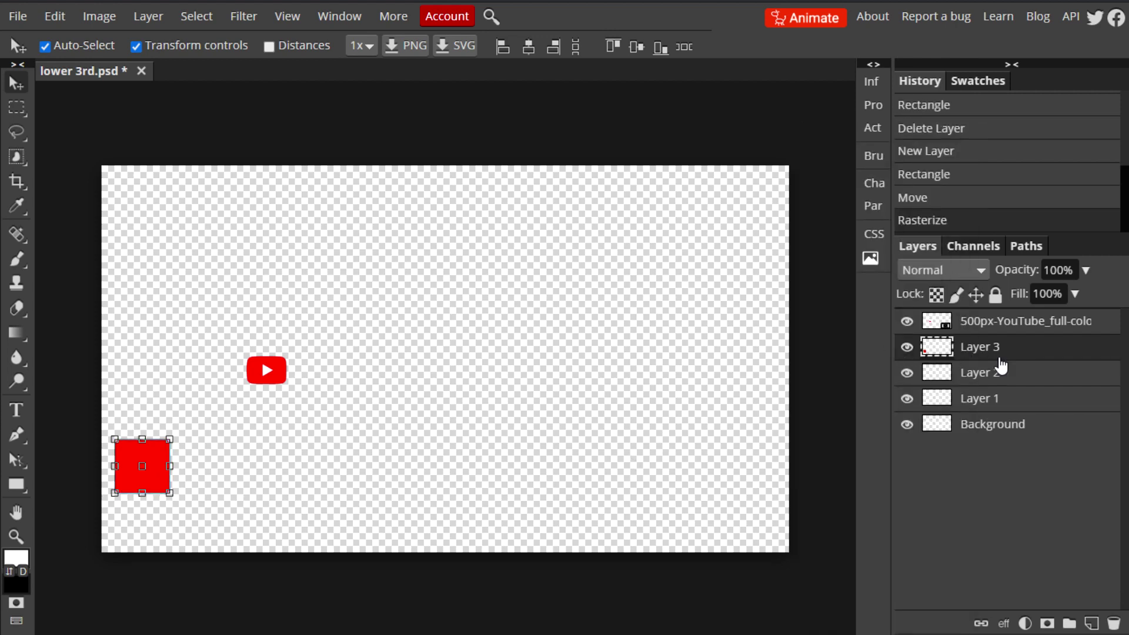
{"action": "left_click", "coordinate": [998, 323]}
{"action": "right_click", "coordinate": [1000, 325]}
{"action": "left_click", "coordinate": [956, 344]}
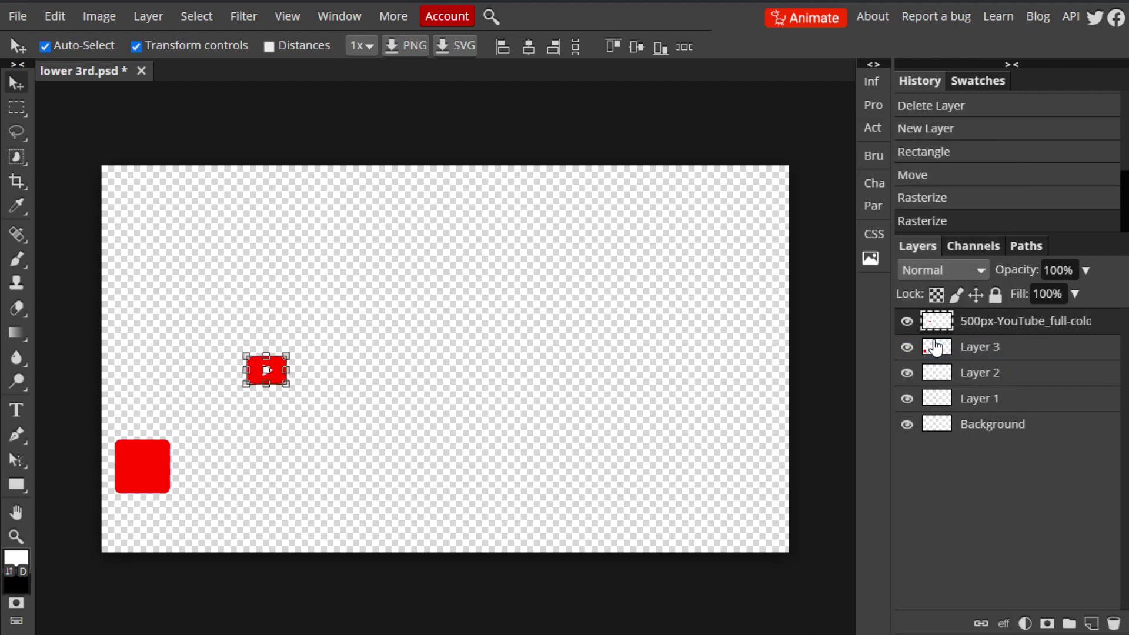
- Select the white play triangle in the YouTube icon with the Magic Wand and clear it
{"action": "right_click", "coordinate": [23, 164]}
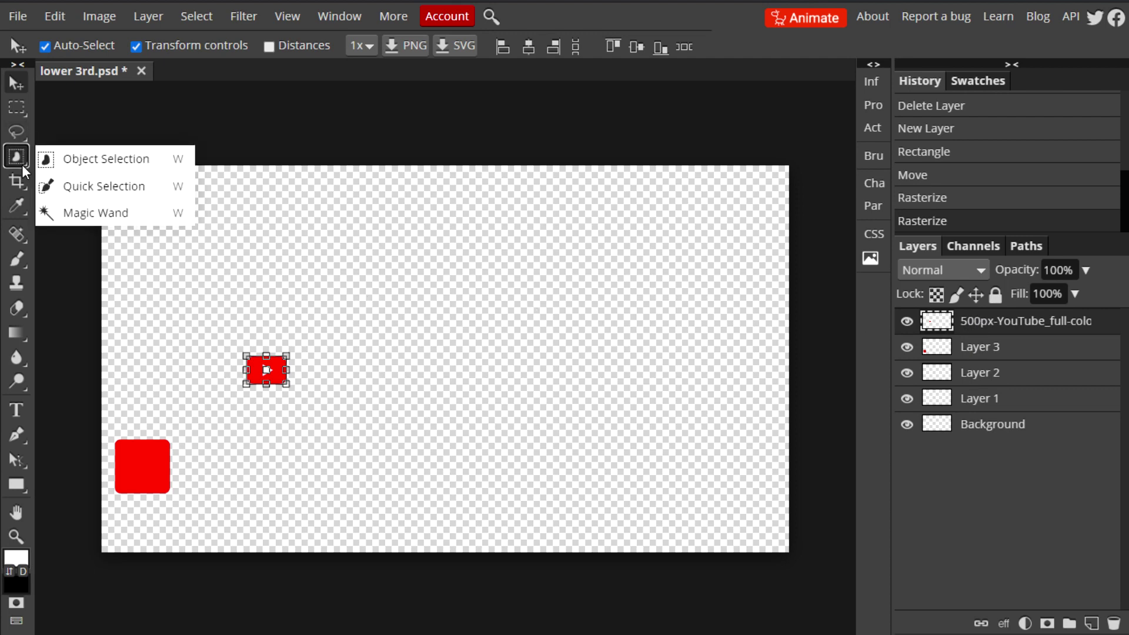
{"action": "left_click", "coordinate": [89, 213]}
{"action": "left_click", "coordinate": [264, 367]}
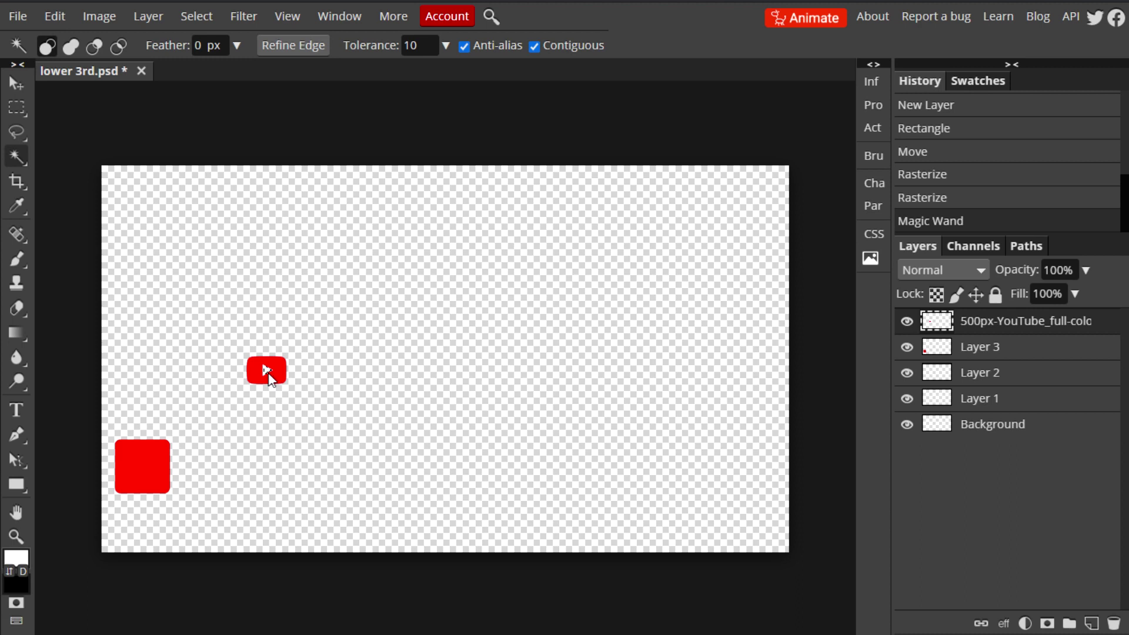
{"action": "key", "text": "Delete"}
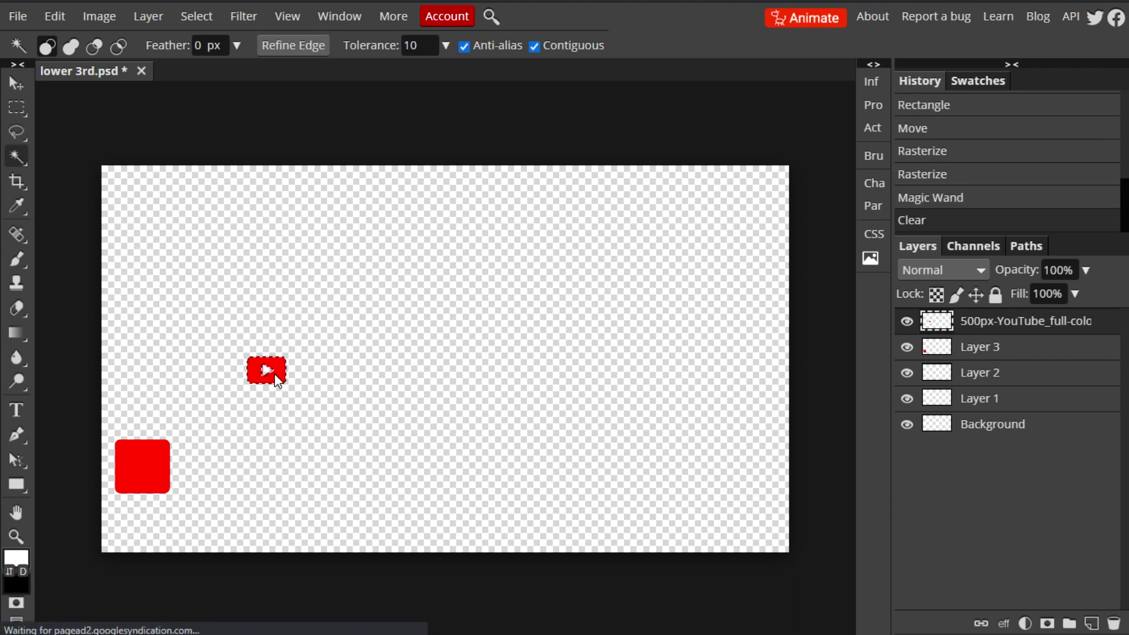
- Select the red area of the YouTube icon, fill it with white using the Paint Bucket, and deselect it
{"action": "left_click", "coordinate": [274, 376]}
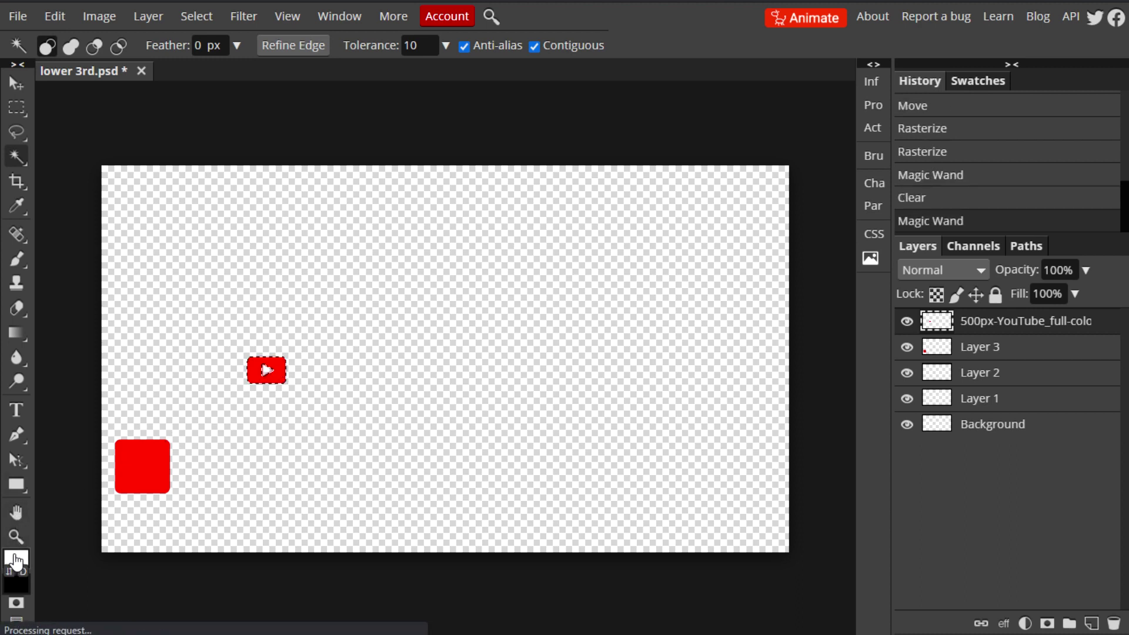
{"action": "right_click", "coordinate": [14, 336]}
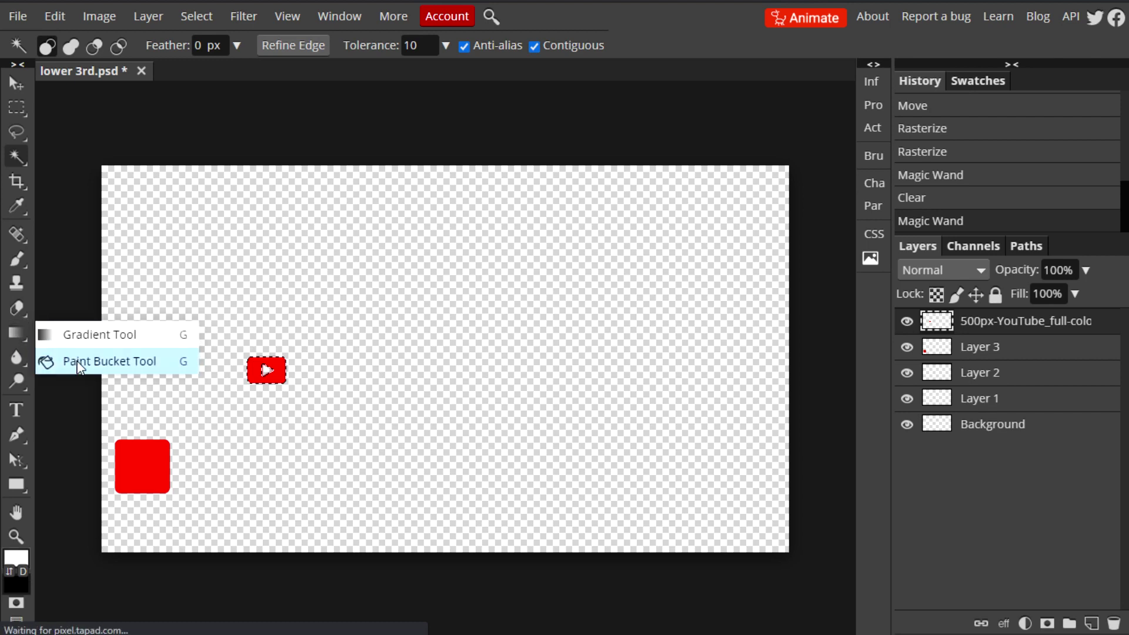
{"action": "left_click", "coordinate": [105, 360]}
{"action": "left_click", "coordinate": [272, 374]}
{"action": "left_click", "coordinate": [17, 156]}
- Move the white YouTube icon onto the center of the red rounded square
{"action": "left_click", "coordinate": [14, 82]}
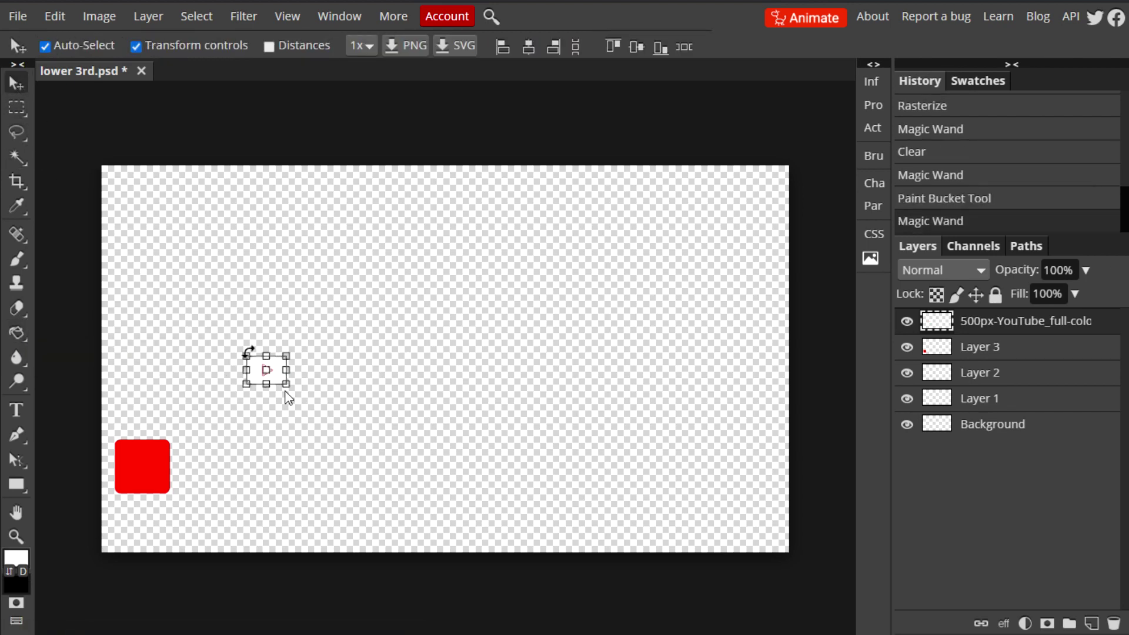
{"action": "left_click_drag", "start_coordinate": [278, 370], "coordinate": [156, 471]}
{"action": "left_click", "coordinate": [79, 357]}
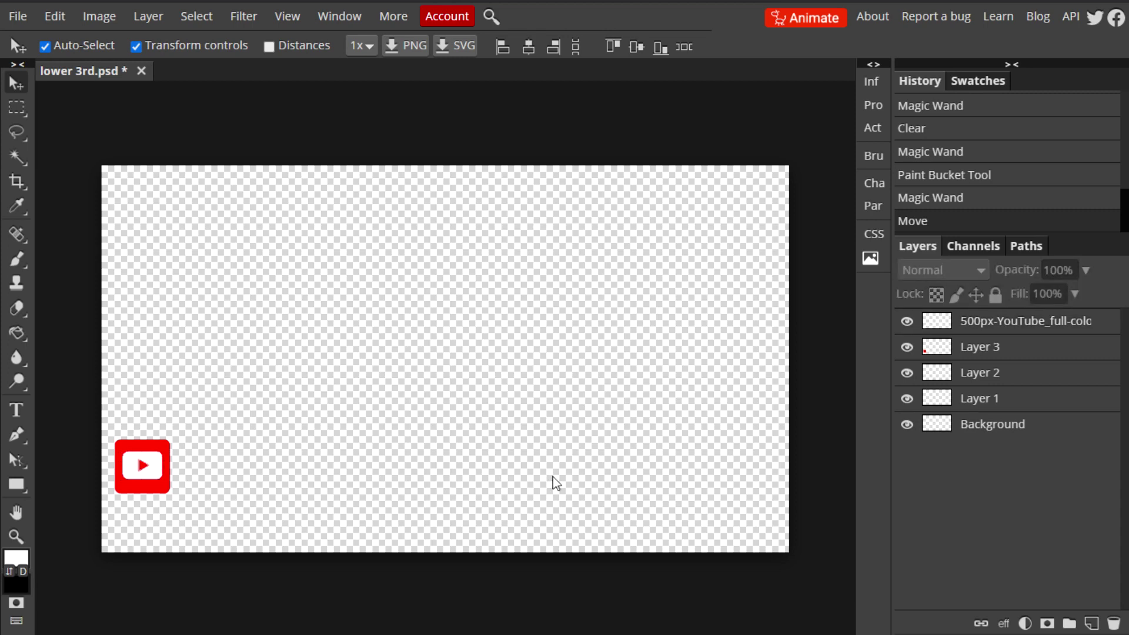
- Merge the YouTube icon layer down with Layer 3
{"action": "left_click", "coordinate": [989, 328]}
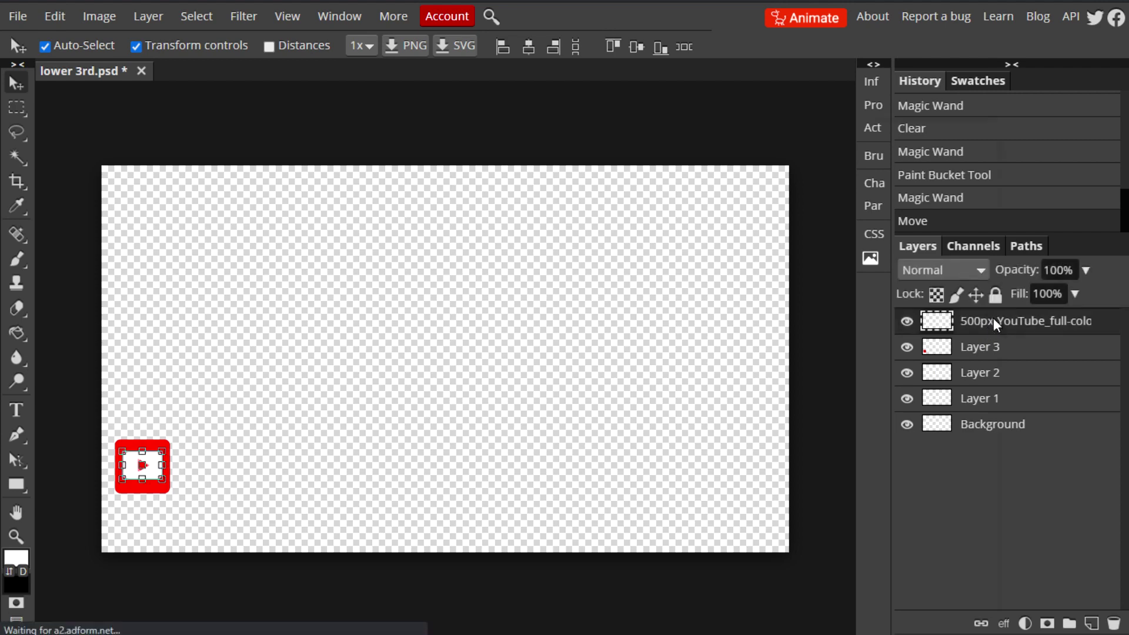
{"action": "right_click", "coordinate": [994, 328]}
{"action": "left_click", "coordinate": [897, 544]}
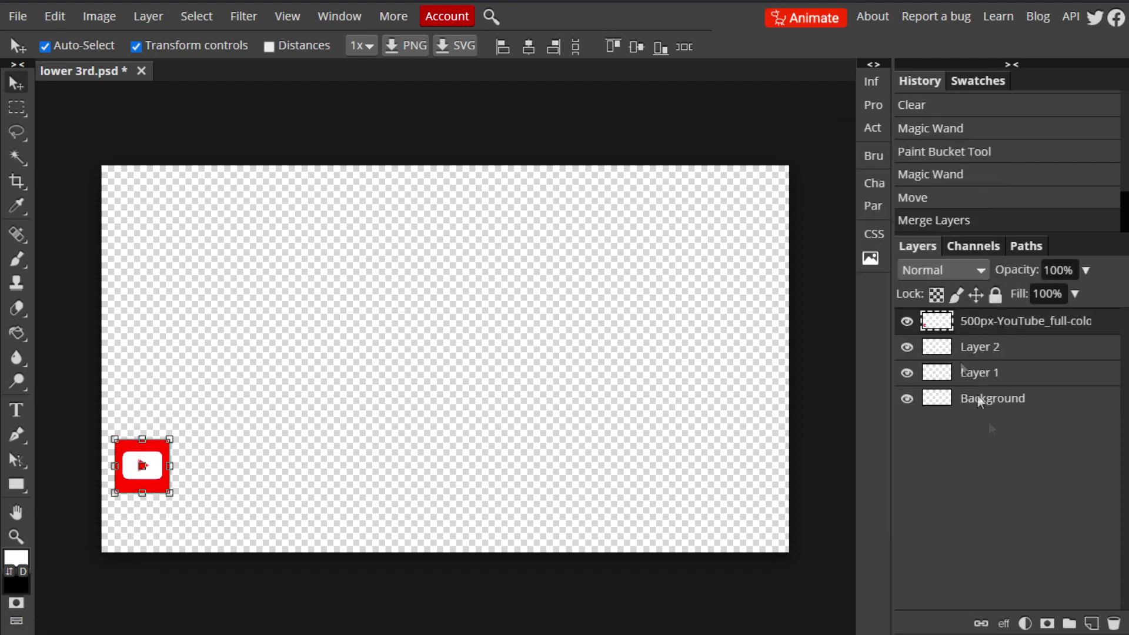
{"action": "double_click", "coordinate": [906, 322]}
{"action": "left_click", "coordinate": [804, 565]}
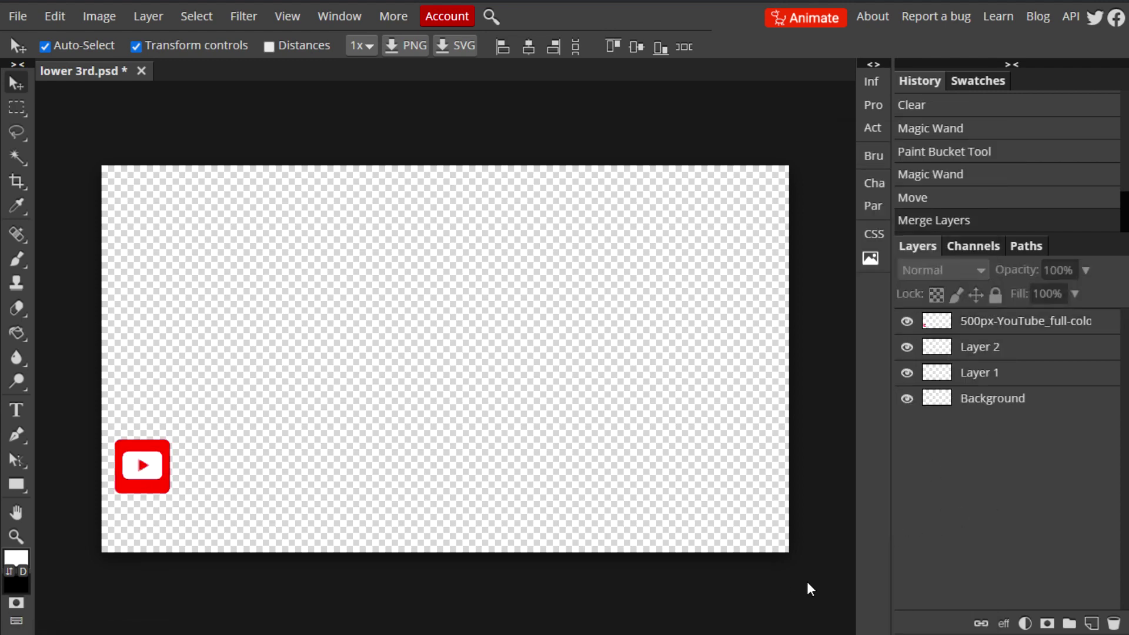
- Sample the icon's red and draw a red bar with 10 px rounded corners on Layer 2, extending right from the YouTube icon
{"action": "left_click", "coordinate": [986, 330]}
{"action": "left_click", "coordinate": [1004, 348]}
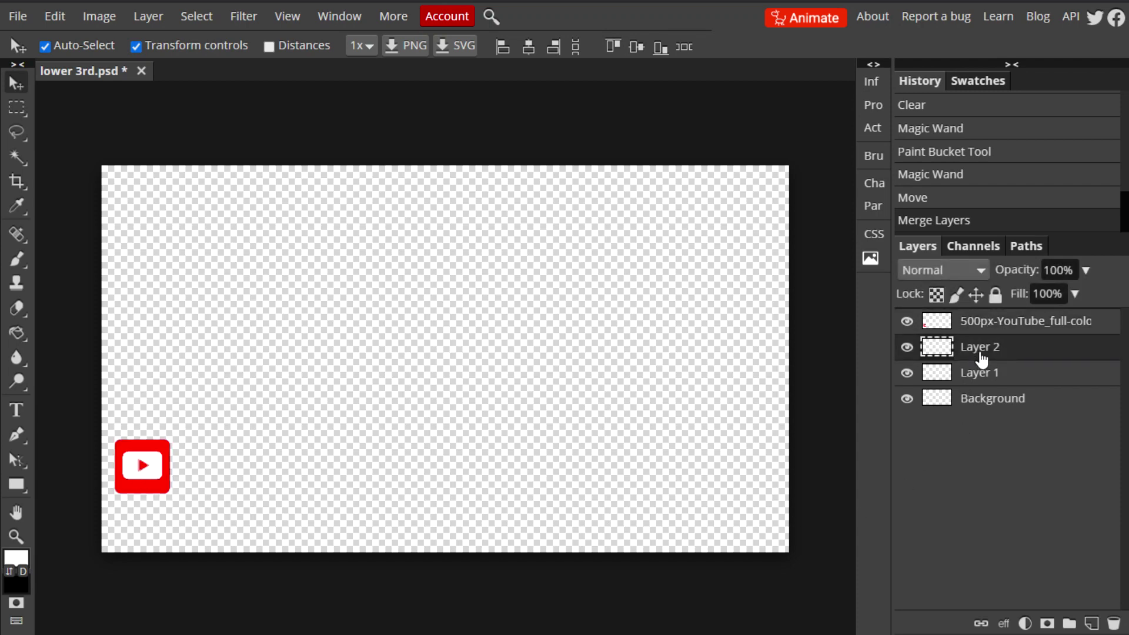
{"action": "left_click", "coordinate": [13, 212]}
{"action": "left_click", "coordinate": [163, 480]}
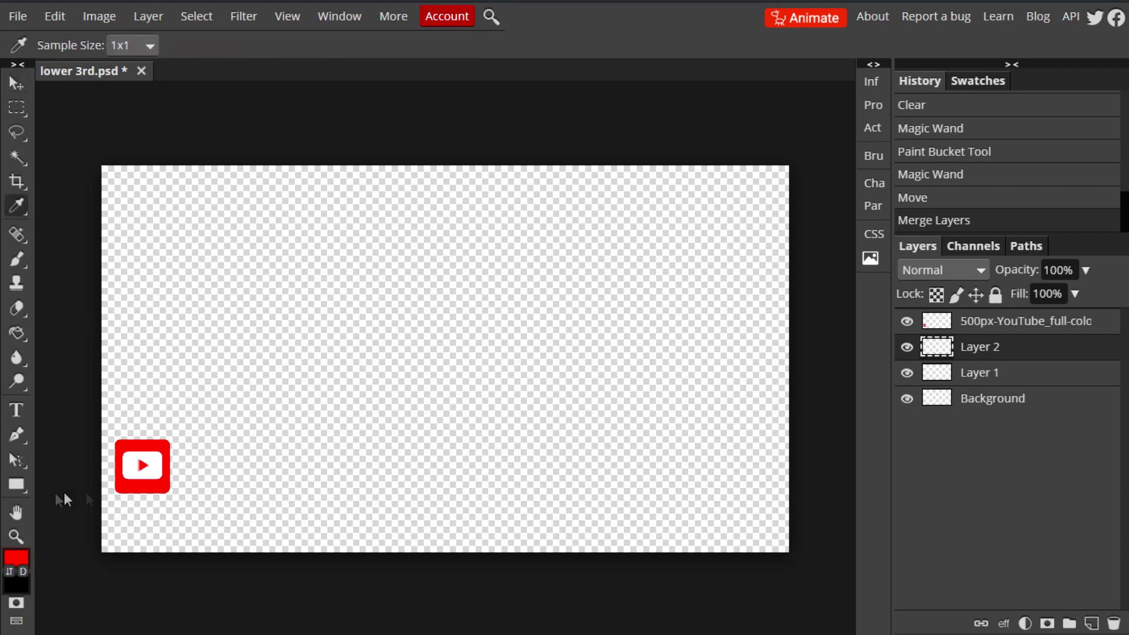
{"action": "left_click", "coordinate": [18, 488]}
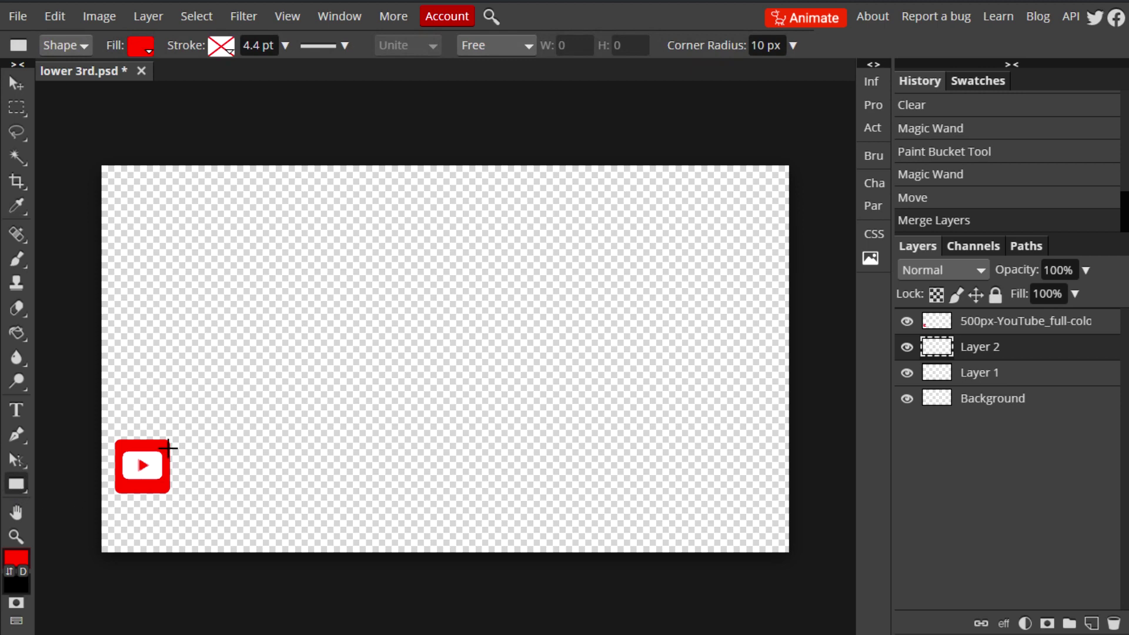
{"action": "left_click_drag", "start_coordinate": [170, 449], "coordinate": [373, 488]}
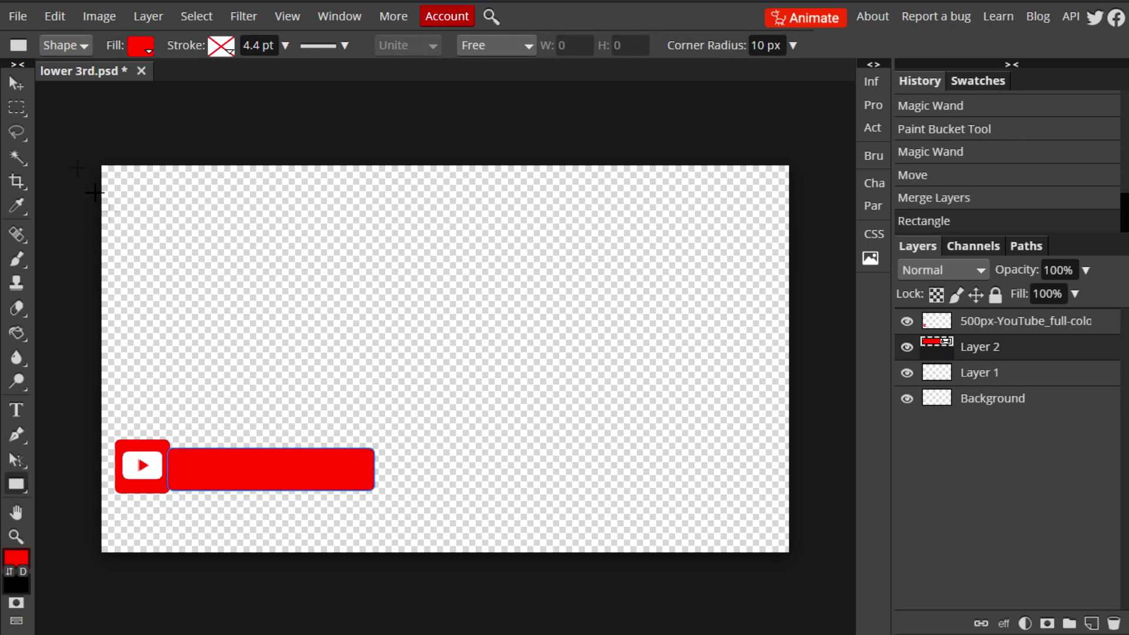
- Move the red bar left so its end tucks behind the YouTube icon, vertically centered on it, and deselect it
{"action": "left_click", "coordinate": [19, 91]}
{"action": "left_click_drag", "start_coordinate": [308, 474], "coordinate": [294, 472]}
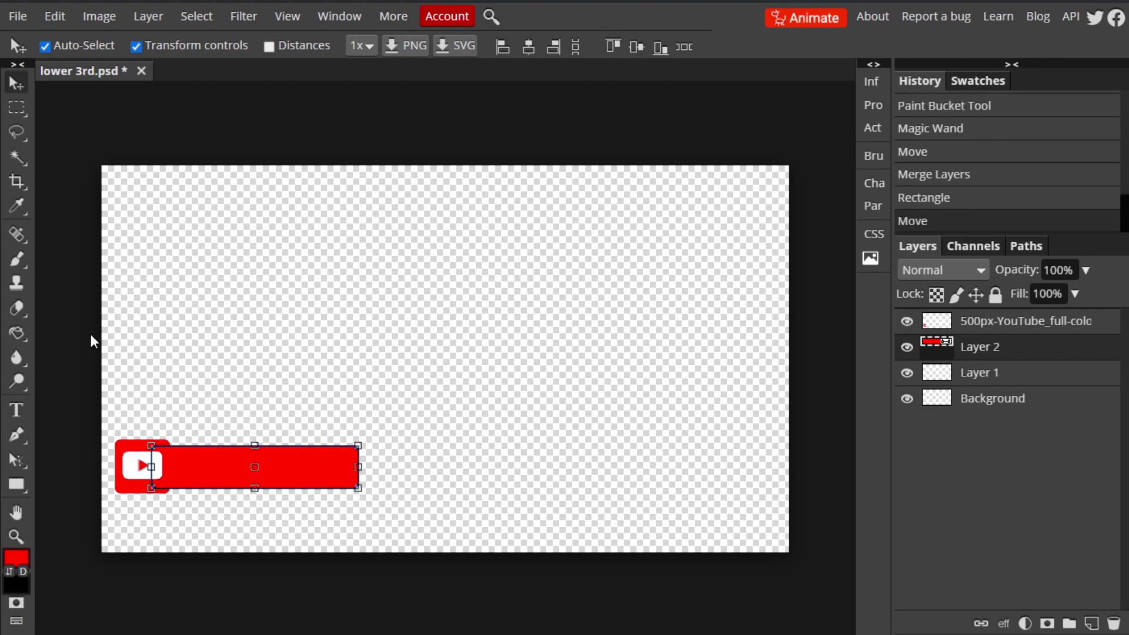
{"action": "left_click", "coordinate": [52, 135]}
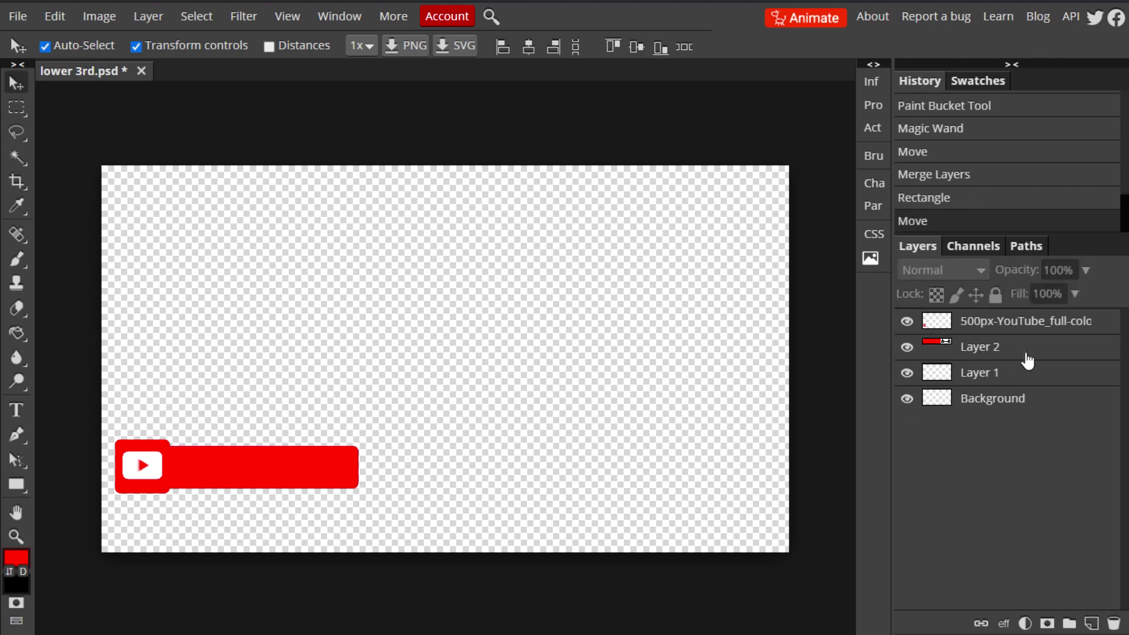
- Rasterize Layer 2, duplicate it, and move the copied bar up and away from the original
{"action": "right_click", "coordinate": [988, 348]}
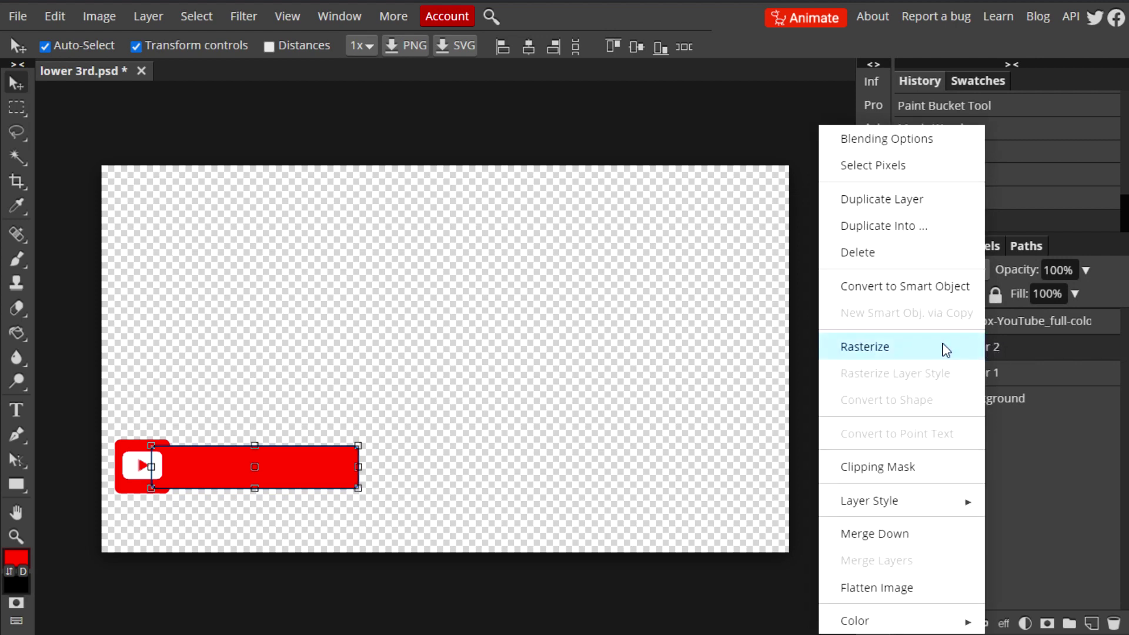
{"action": "left_click", "coordinate": [940, 347]}
{"action": "right_click", "coordinate": [993, 348]}
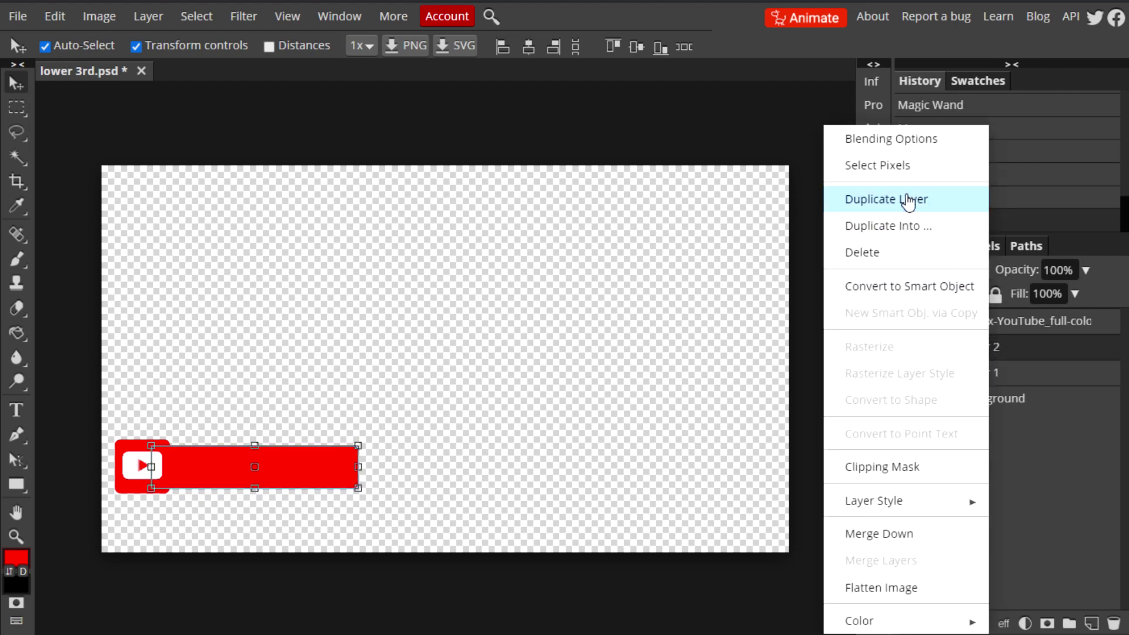
{"action": "left_click", "coordinate": [882, 199]}
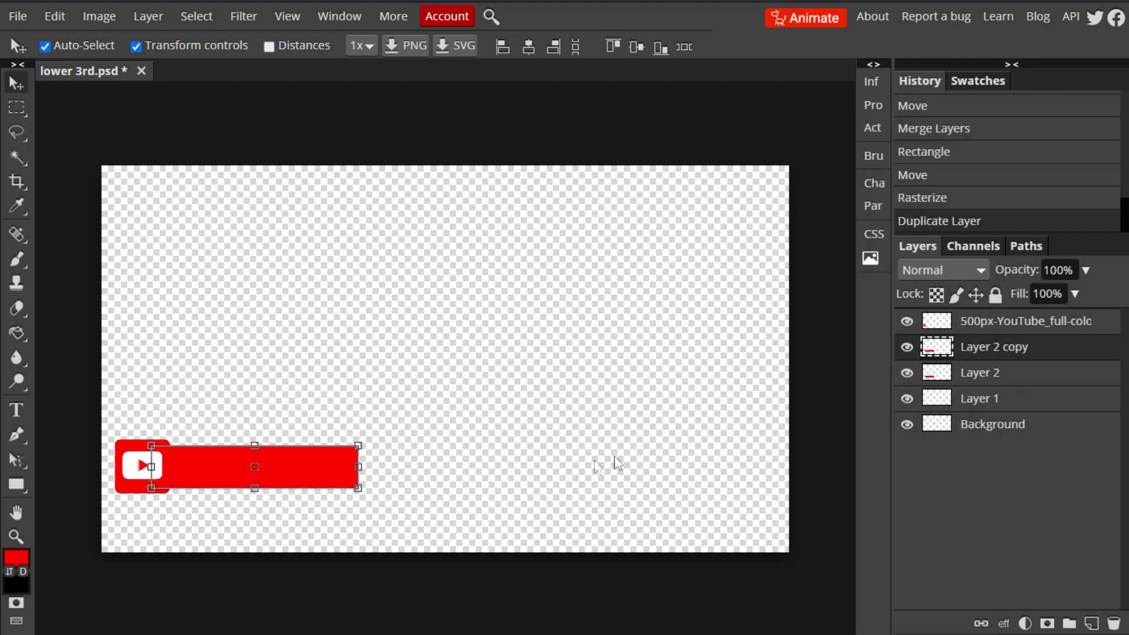
{"action": "left_click_drag", "start_coordinate": [335, 461], "coordinate": [443, 387]}
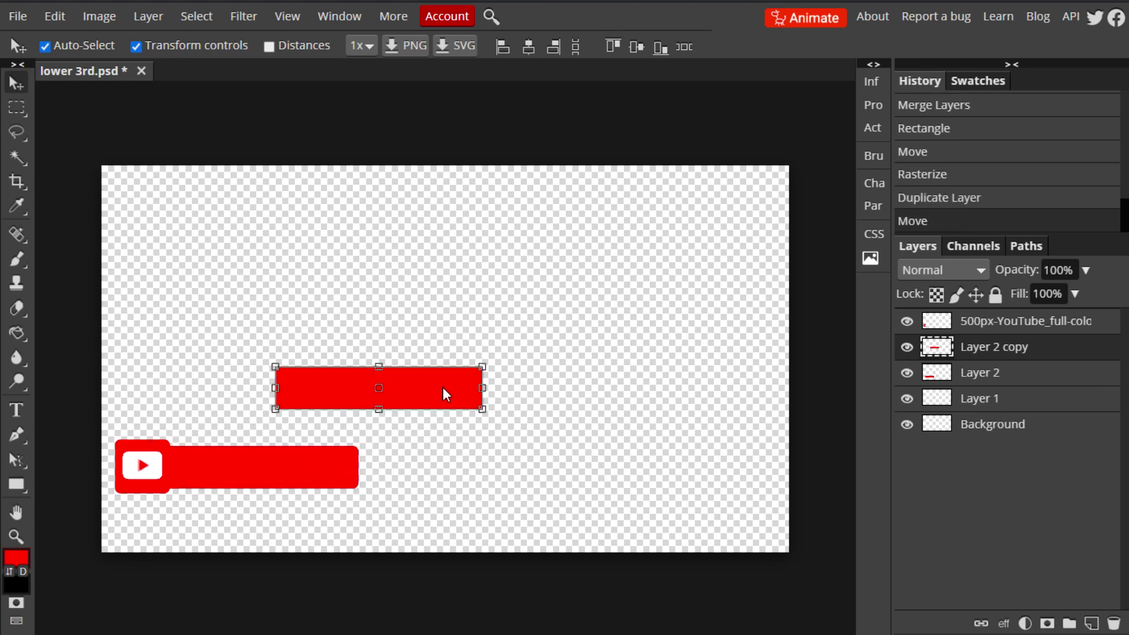
- Set the foreground color to blue 536e8f and fill the duplicated bar with it using the Paint Bucket
{"action": "left_click", "coordinate": [16, 559]}
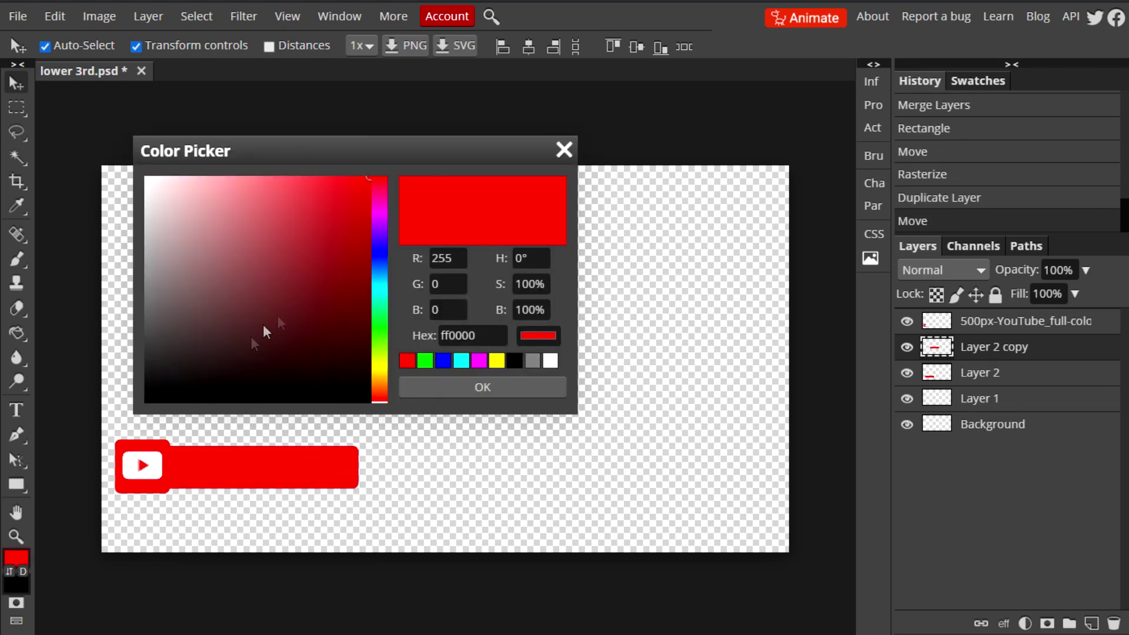
{"action": "left_click_drag", "start_coordinate": [375, 266], "coordinate": [259, 270]}
{"action": "left_click_drag", "start_coordinate": [255, 330], "coordinate": [238, 276]}
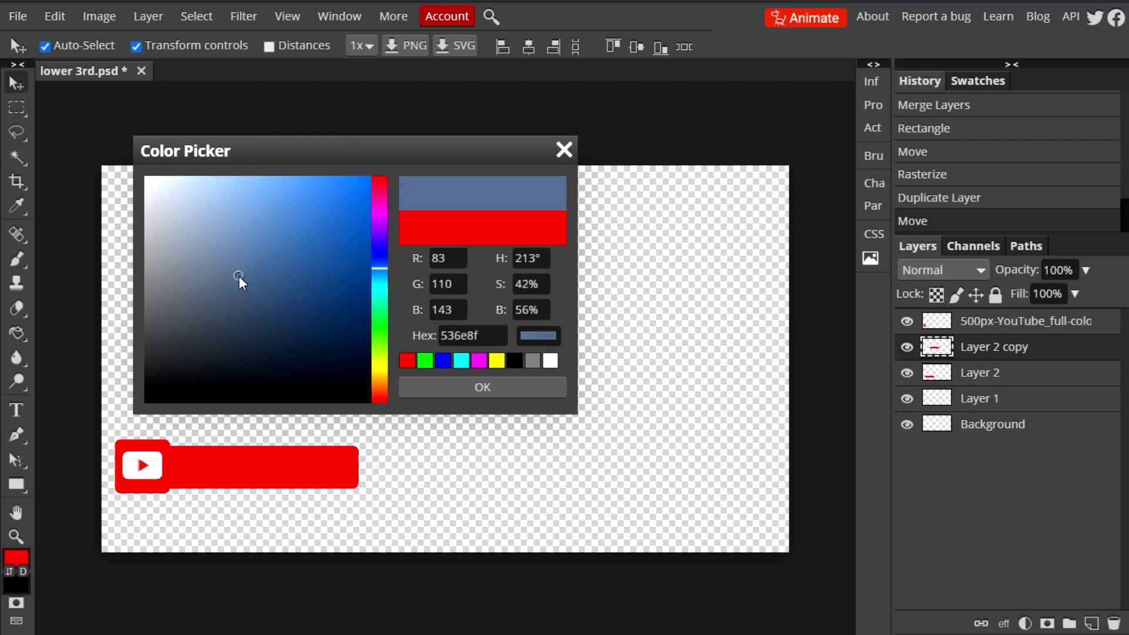
{"action": "left_click", "coordinate": [457, 384]}
{"action": "left_click", "coordinate": [16, 333]}
{"action": "left_click", "coordinate": [354, 385]}
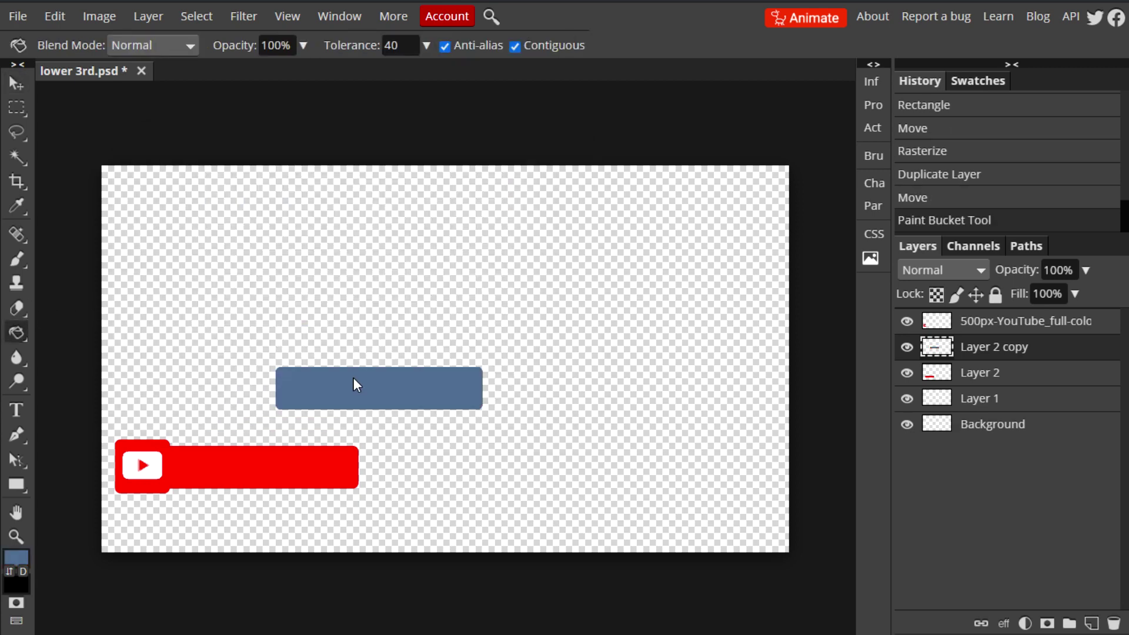
- Darken the foreground color to 475d77 and refill the duplicated bar with it
{"action": "left_click", "coordinate": [16, 559]}
{"action": "left_click_drag", "start_coordinate": [241, 270], "coordinate": [235, 297]}
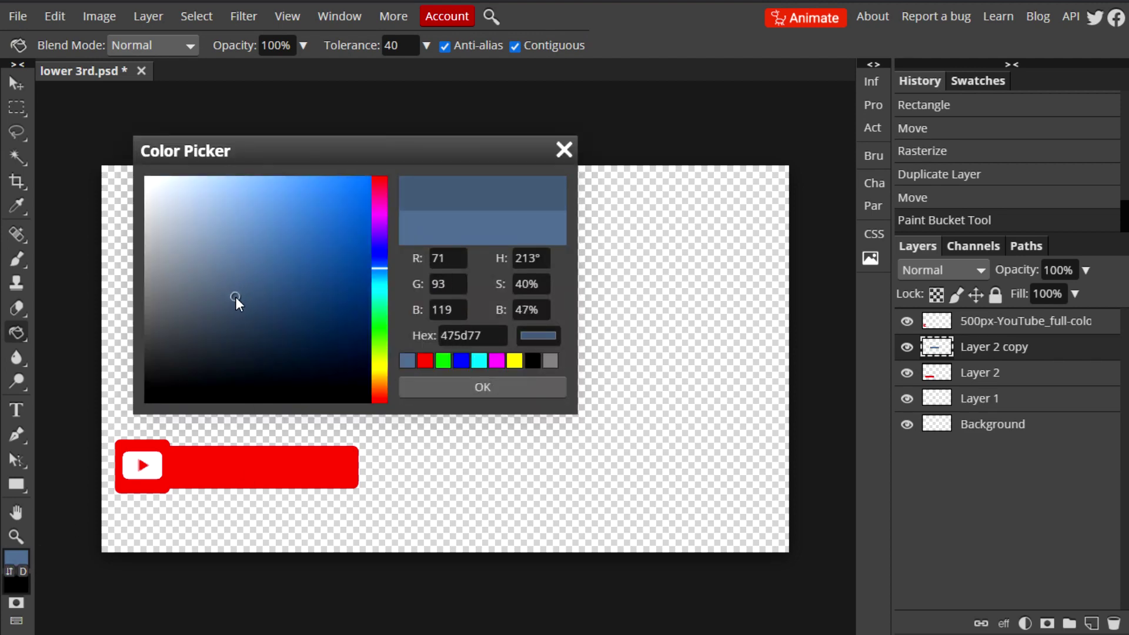
{"action": "left_click", "coordinate": [414, 391]}
{"action": "left_click", "coordinate": [415, 391]}
- Position the blue bar over the red bar, leaving a narrow red strip exposed at the right end
{"action": "left_click", "coordinate": [16, 83]}
{"action": "left_click_drag", "start_coordinate": [428, 395], "coordinate": [298, 471]}
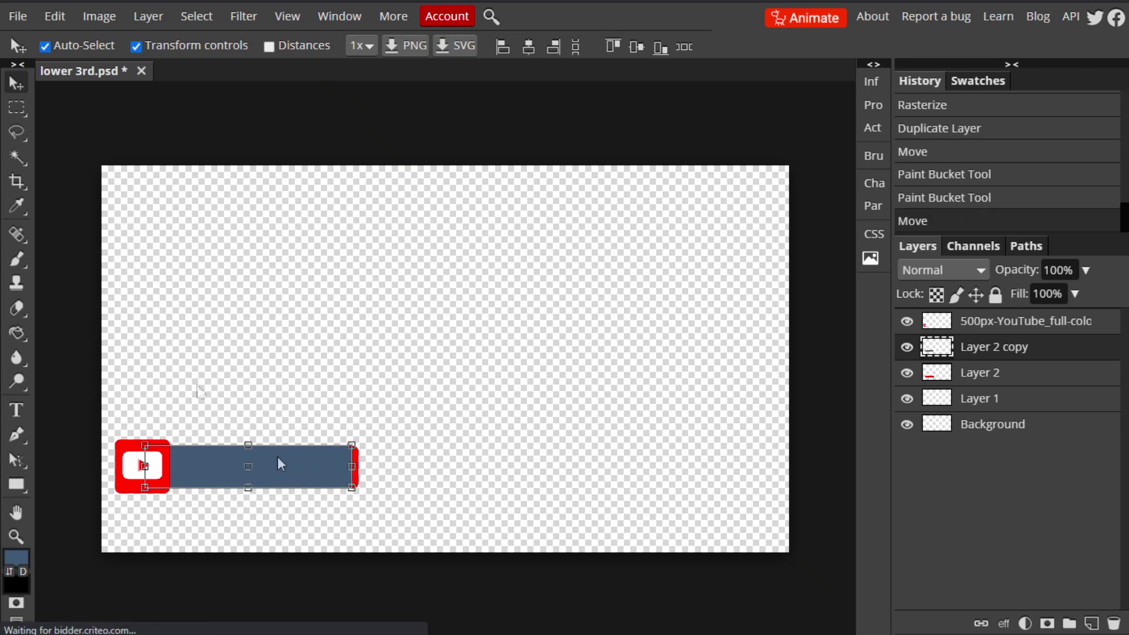
{"action": "left_click", "coordinate": [49, 148]}
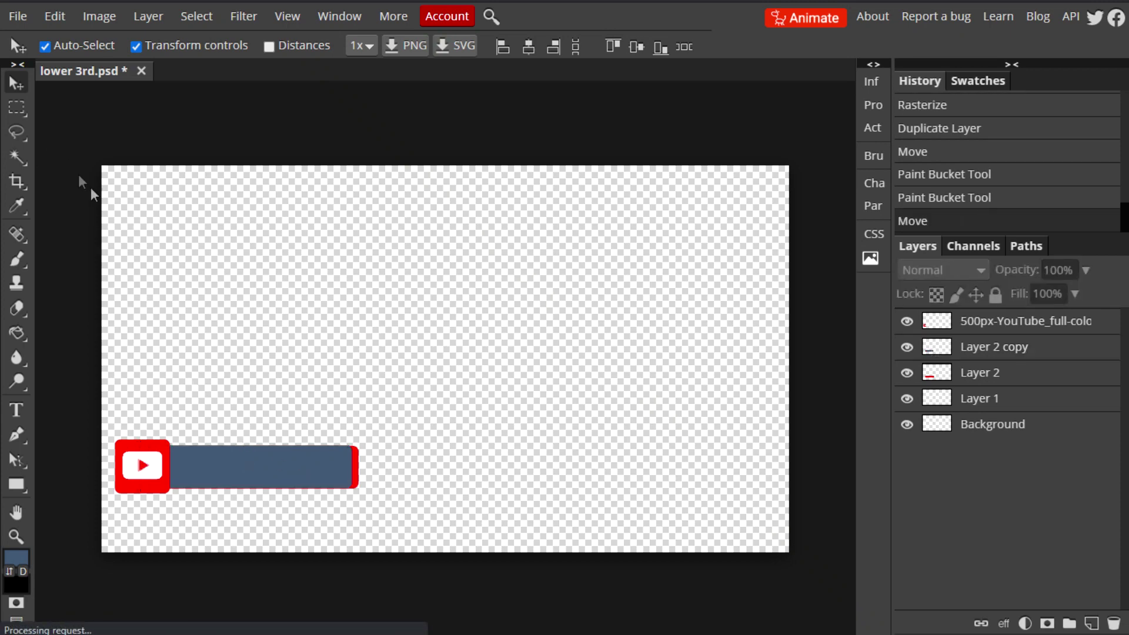
{"action": "left_click", "coordinate": [1023, 347]}
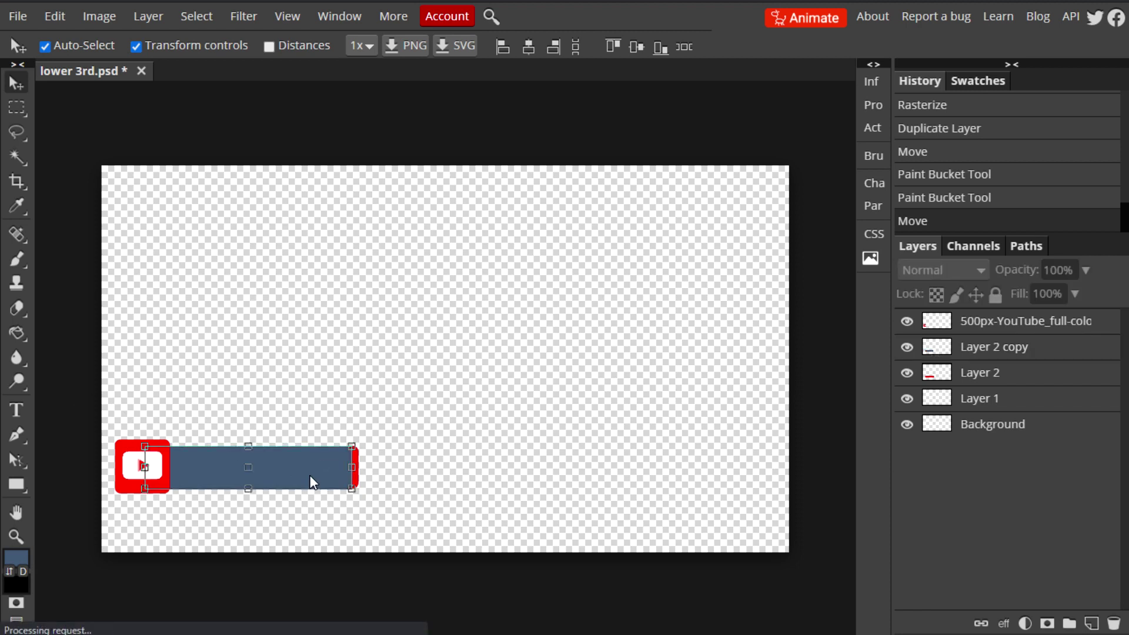
{"action": "left_click", "coordinate": [801, 445]}
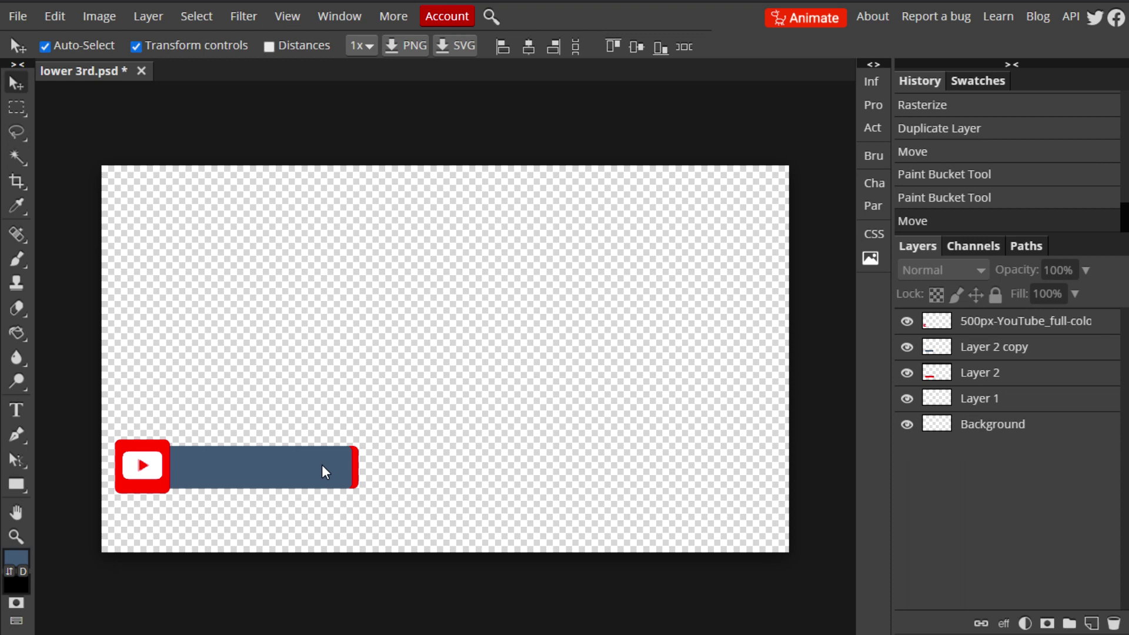
- Reorder Layer 1 above Layer 2 copy and set the Type tool's text color to white
{"action": "left_click_drag", "start_coordinate": [991, 397], "coordinate": [1004, 345]}
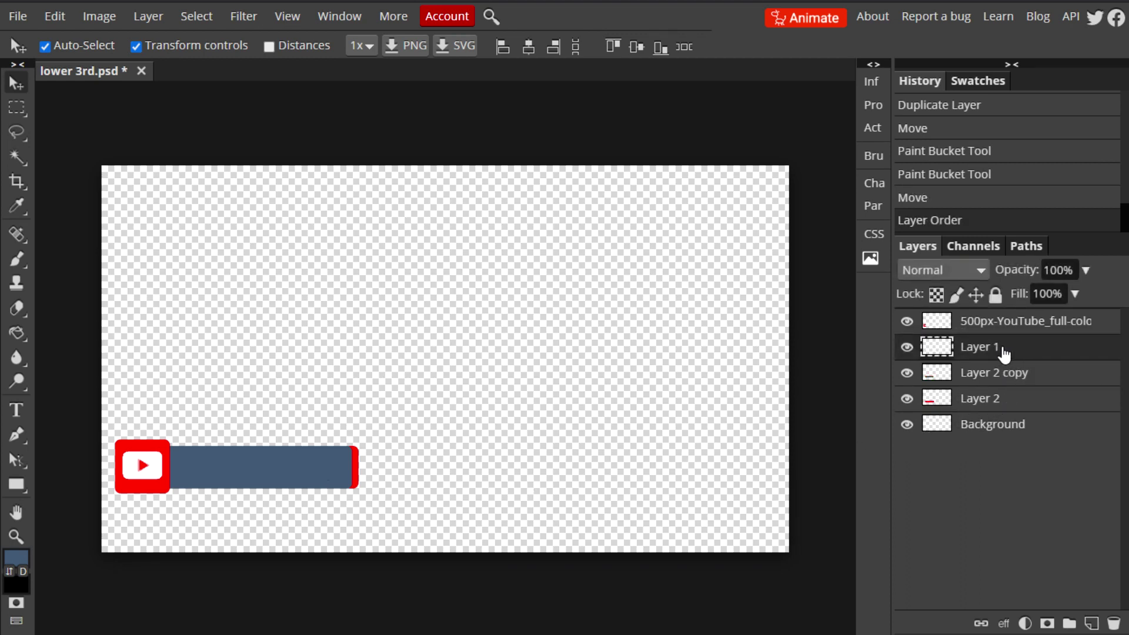
{"action": "left_click", "coordinate": [16, 411]}
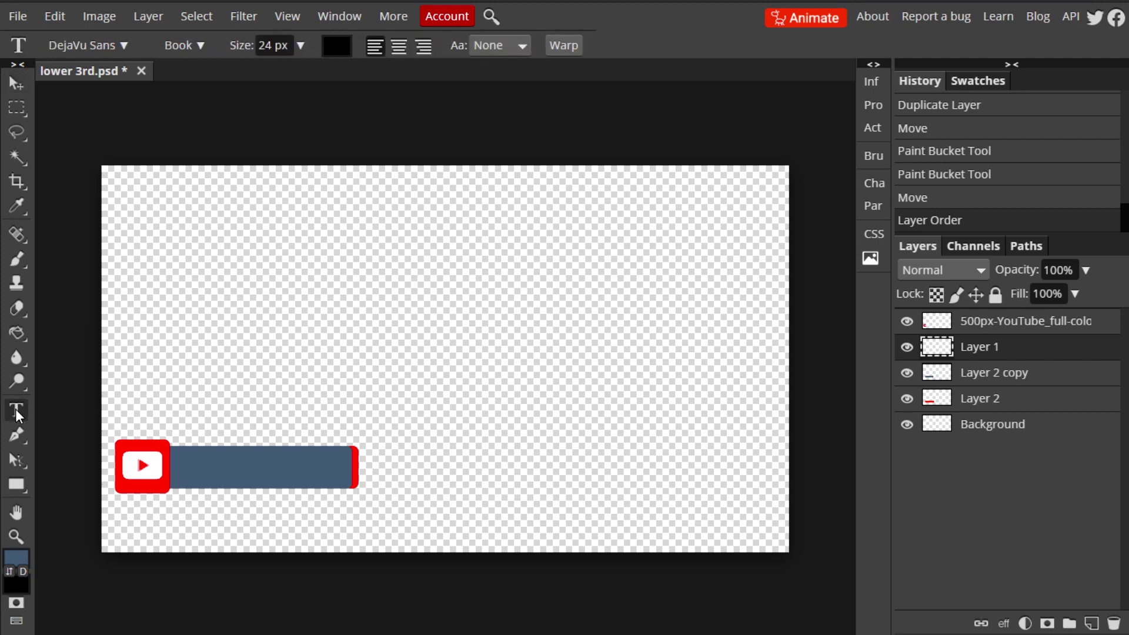
{"action": "left_click", "coordinate": [337, 47]}
{"action": "left_click_drag", "start_coordinate": [176, 206], "coordinate": [144, 176]}
{"action": "left_click", "coordinate": [464, 386]}
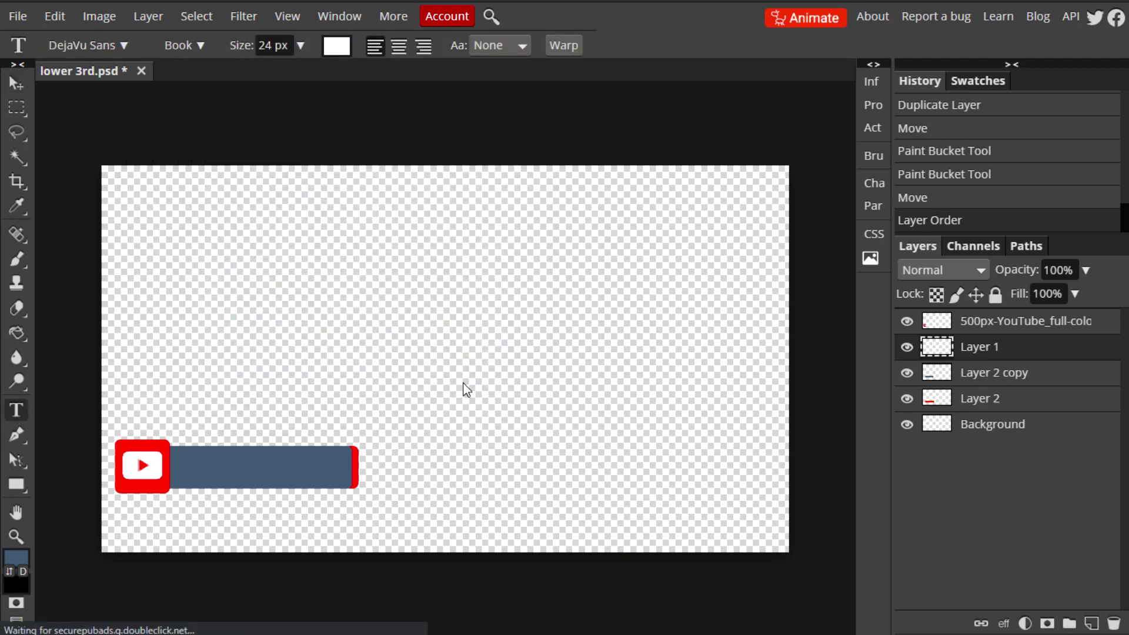
- Set the text font to BigNoodleTitling
{"action": "left_click", "coordinate": [117, 45]}
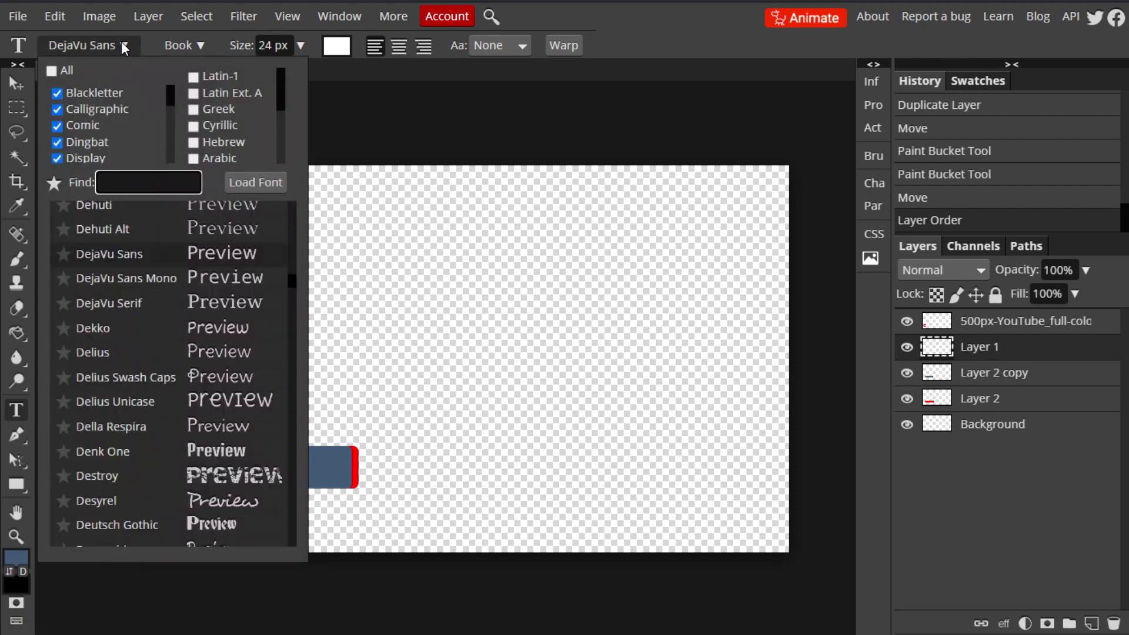
{"action": "scroll", "coordinate": [220, 277], "scroll_direction": "down", "scroll_amount": 3}
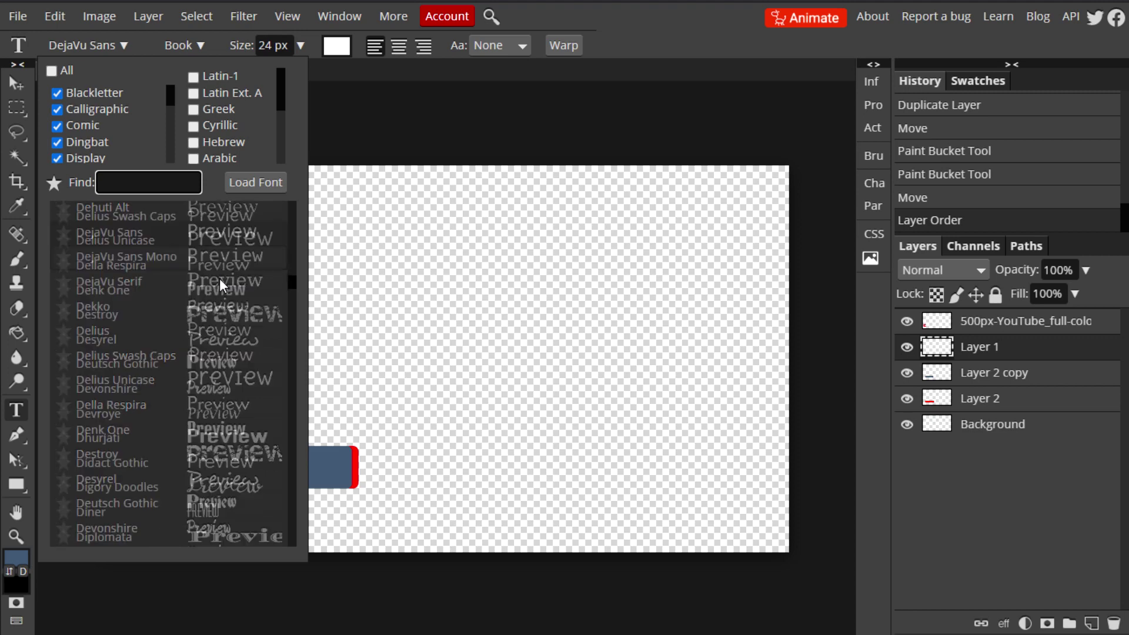
{"action": "scroll", "coordinate": [220, 277], "scroll_direction": "down", "scroll_amount": 6}
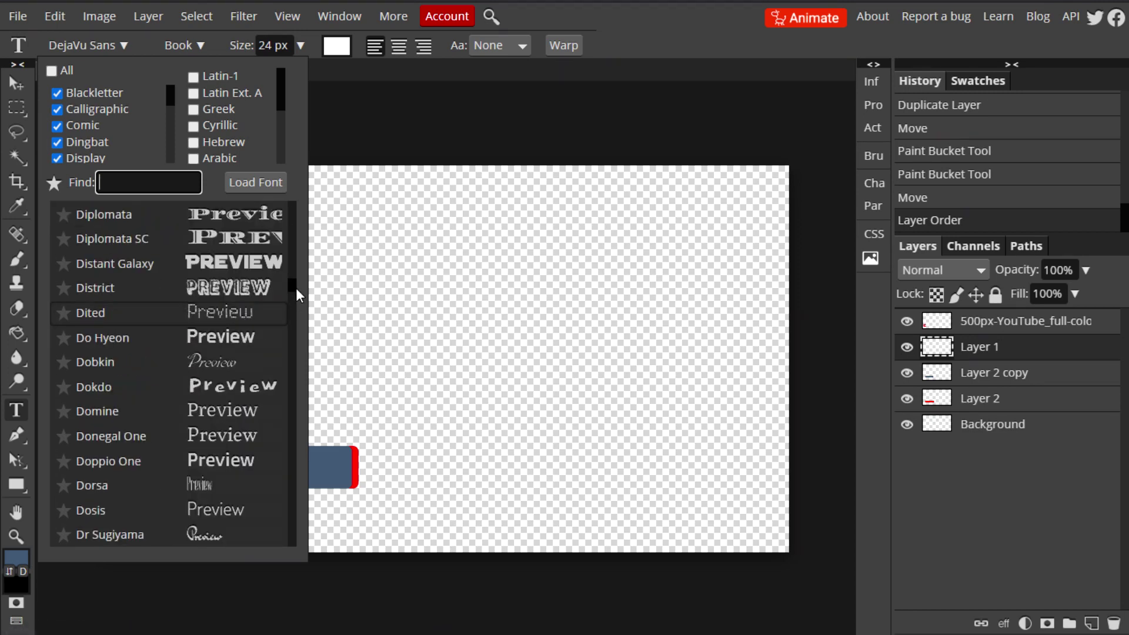
{"action": "left_click_drag", "start_coordinate": [291, 284], "coordinate": [288, 539]}
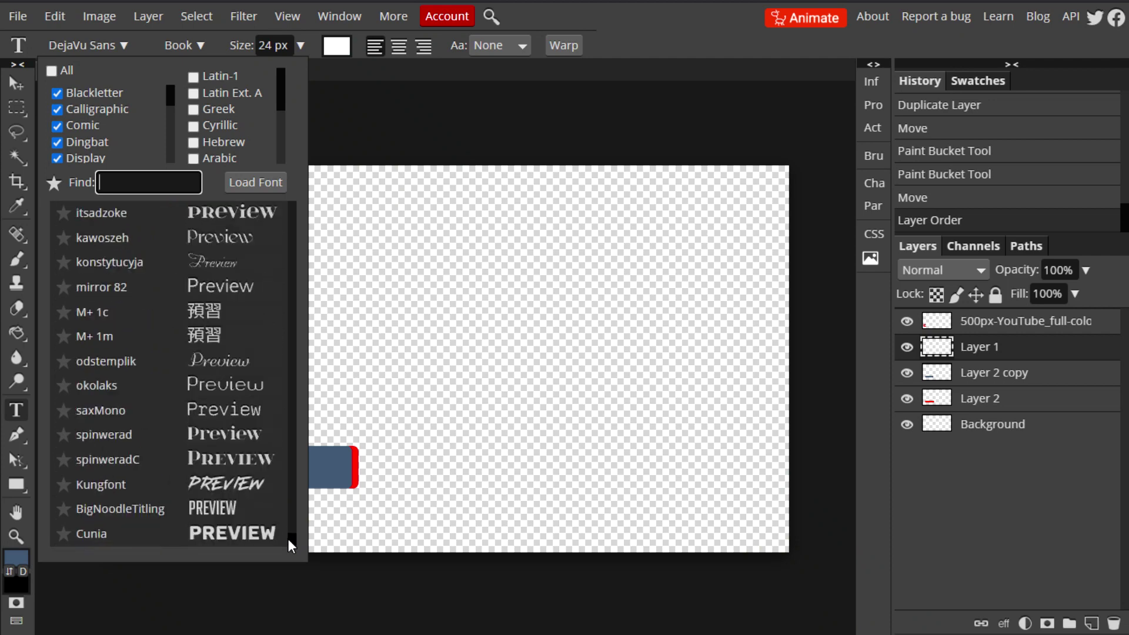
{"action": "left_click", "coordinate": [137, 517]}
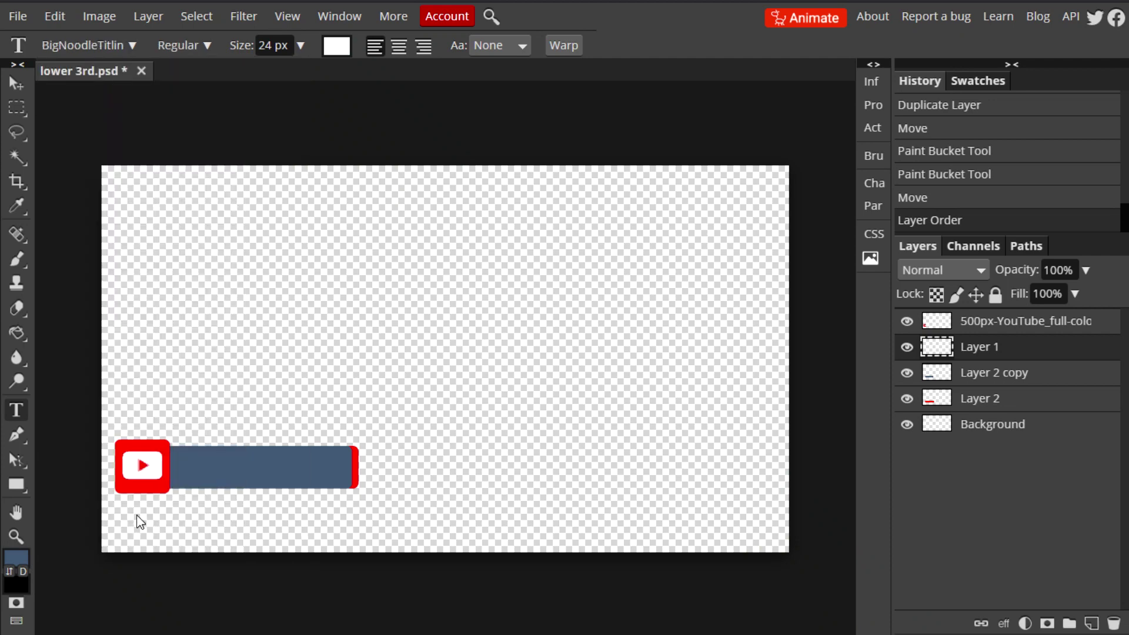
- Add the text SUBSCRIBE on the blue bar at a size of 64 px
{"action": "left_click", "coordinate": [183, 470]}
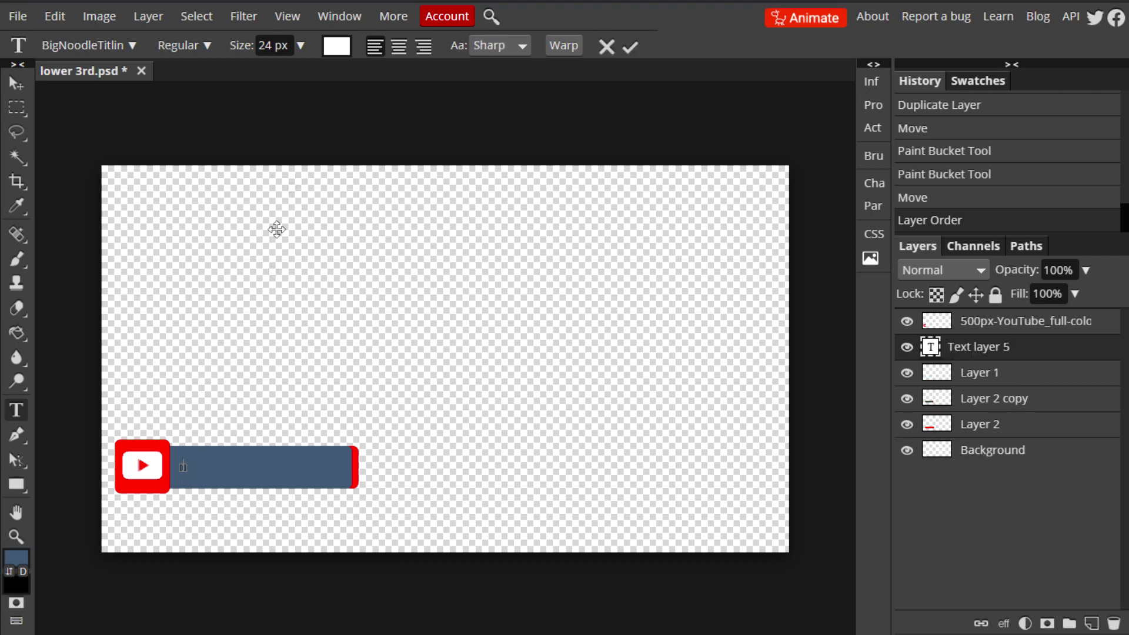
{"action": "left_click", "coordinate": [300, 46]}
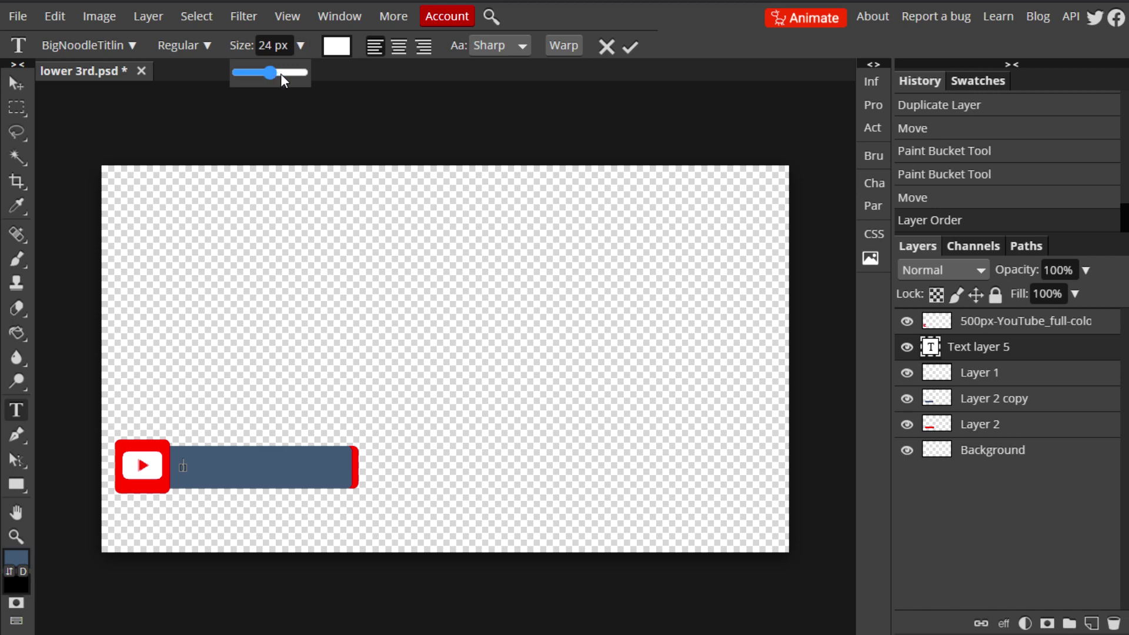
{"action": "left_click_drag", "start_coordinate": [286, 74], "coordinate": [285, 73]}
{"action": "left_click", "coordinate": [300, 45]}
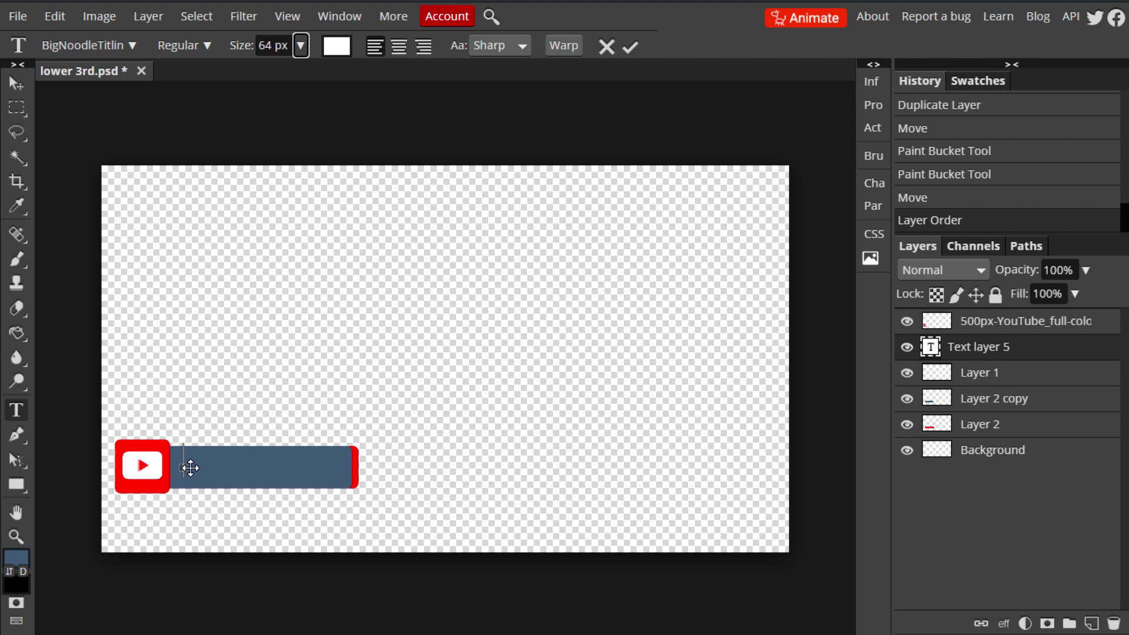
{"action": "type", "text": "SUB"}
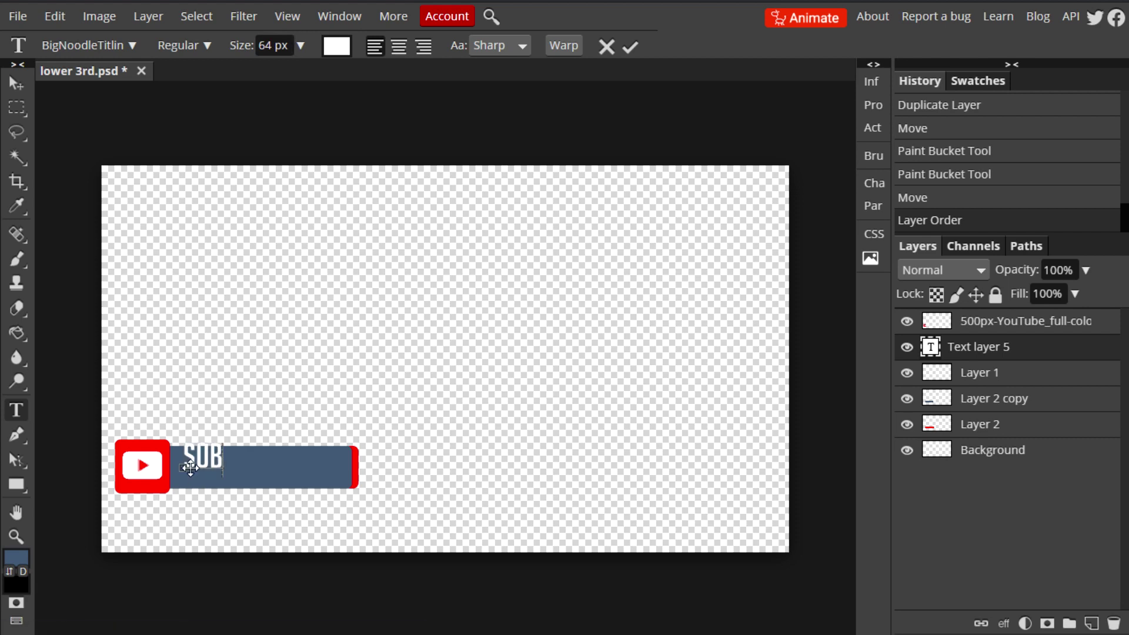
{"action": "type", "text": "SCRI"}
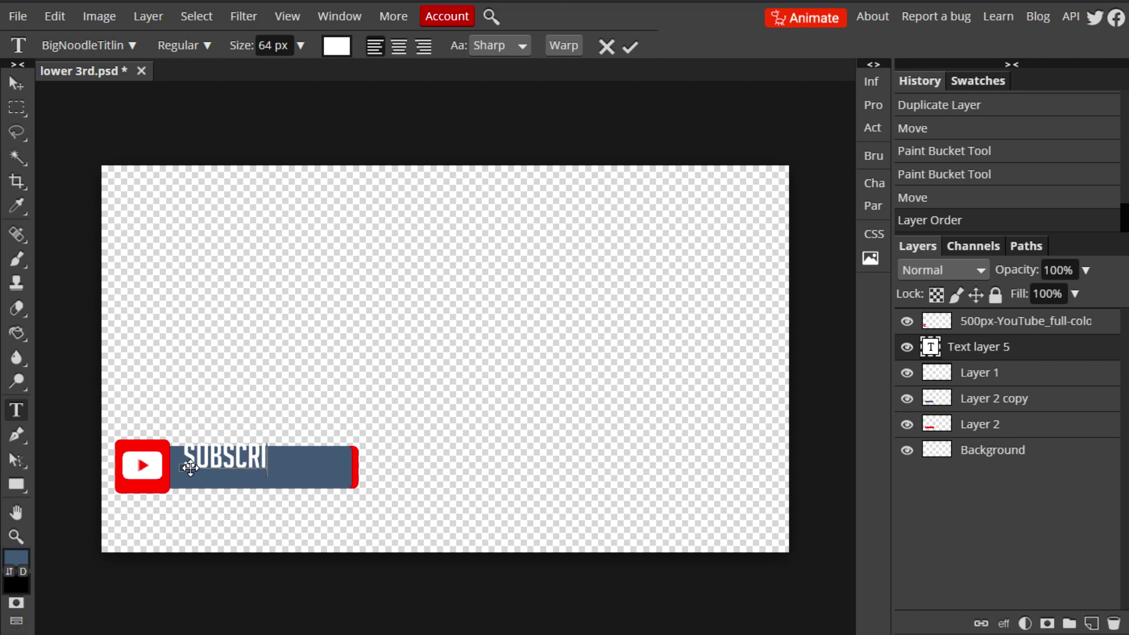
{"action": "type", "text": "BE"}
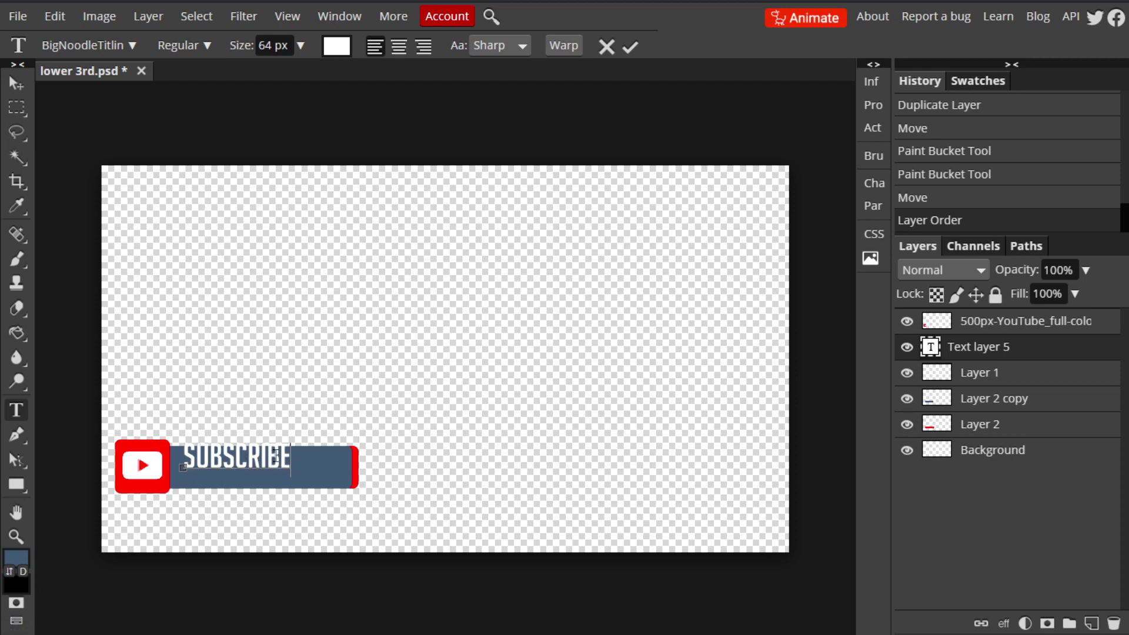
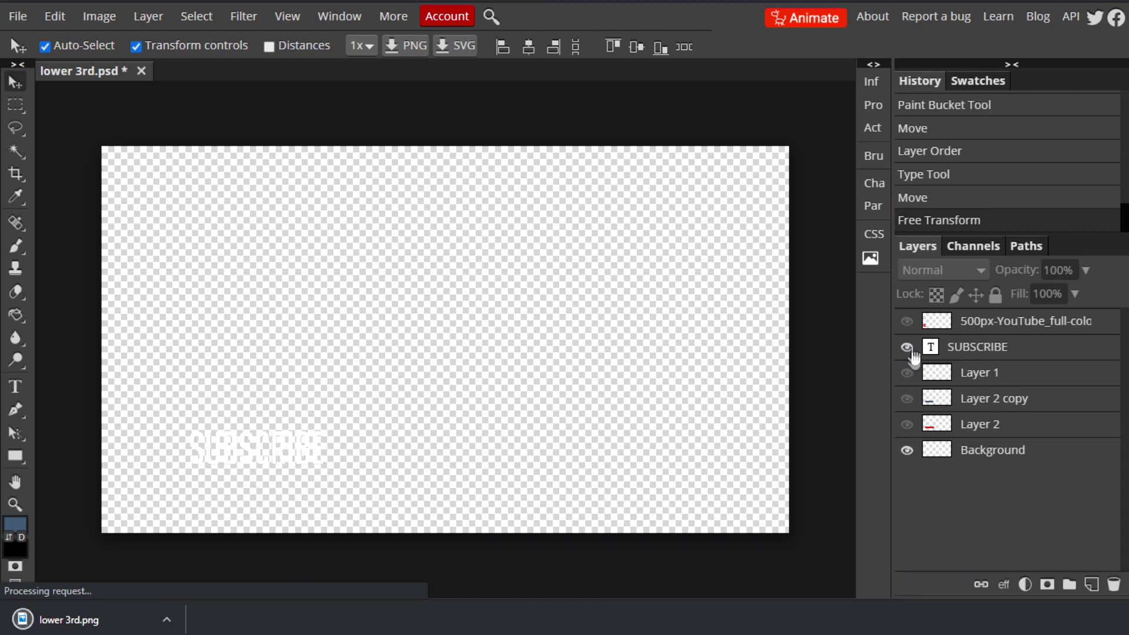
- Show Layer 2 copy together with the SUBSCRIBE text layer and export the blue bar with text as a PNG
{"action": "left_click", "coordinate": [909, 398]}
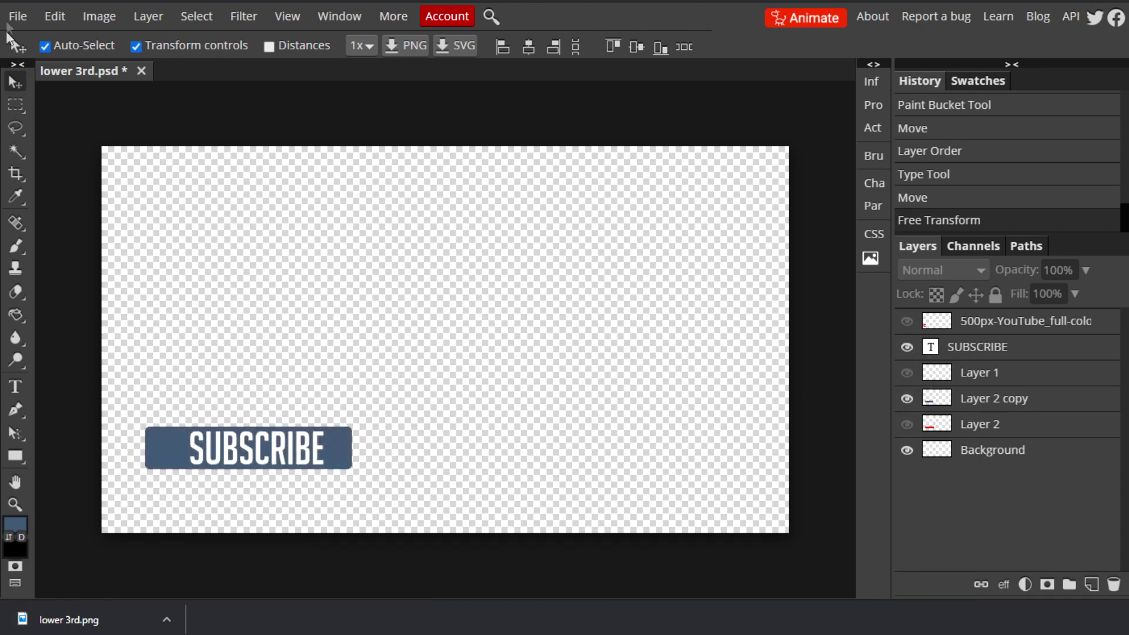
{"action": "left_click", "coordinate": [18, 16]}
{"action": "mouse_move", "coordinate": [145, 265]}
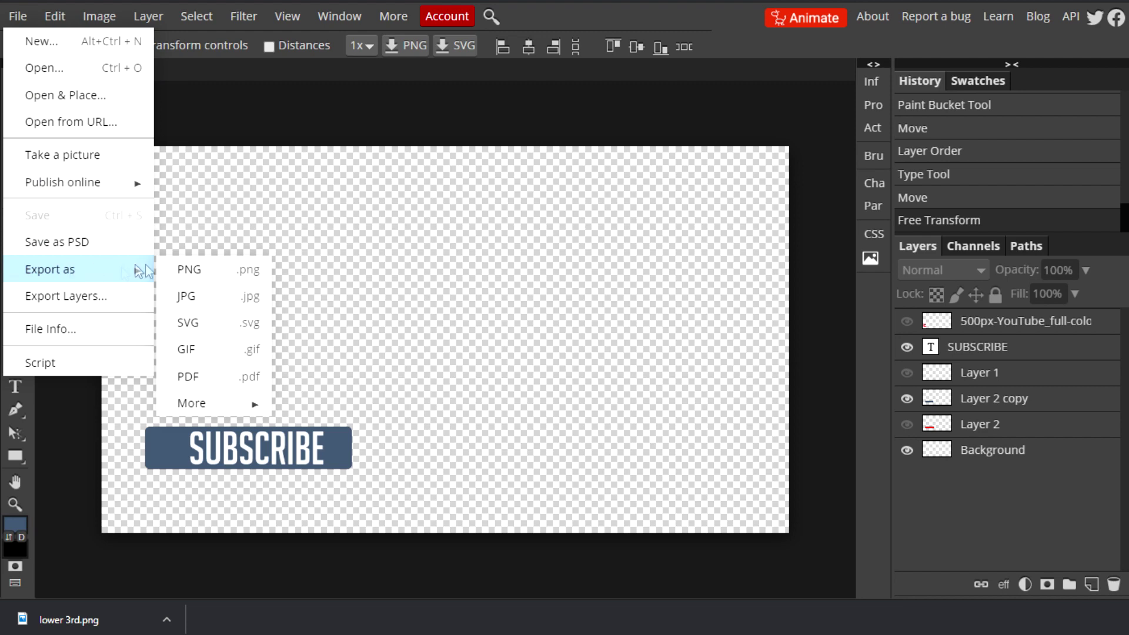
{"action": "left_click", "coordinate": [213, 272]}
{"action": "left_click", "coordinate": [655, 260]}
- Hide the SUBSCRIBE and Layer 2 copy layers, show Layer 2, and export the red bar alone as a PNG
{"action": "left_click", "coordinate": [908, 347]}
{"action": "left_click", "coordinate": [908, 399]}
{"action": "left_click", "coordinate": [907, 425]}
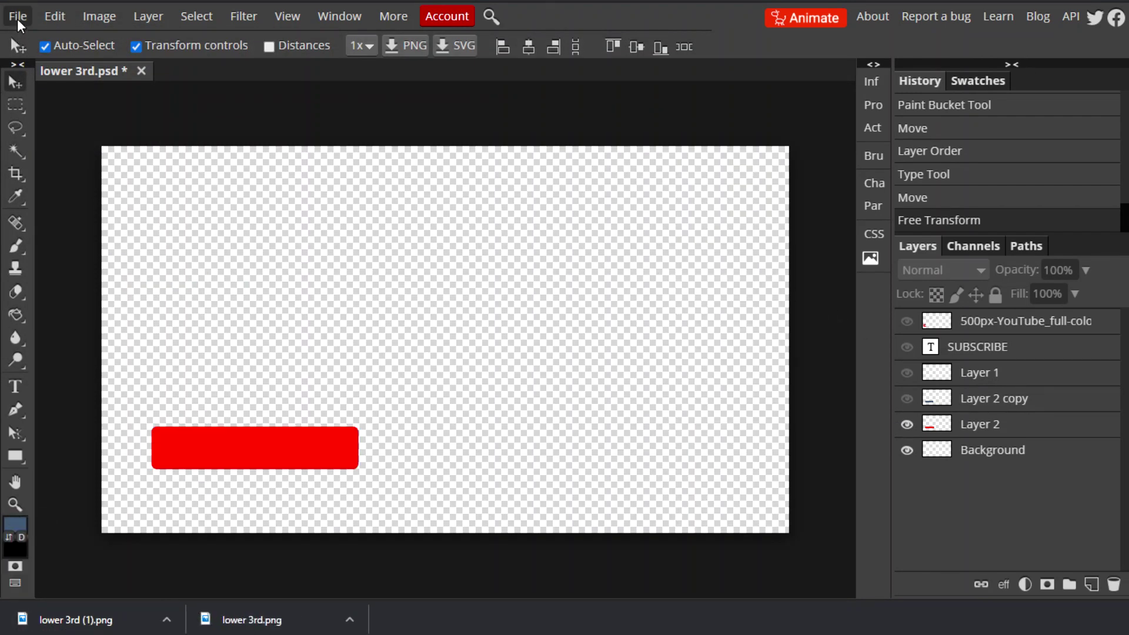
{"action": "left_click", "coordinate": [17, 16]}
{"action": "mouse_move", "coordinate": [88, 266]}
{"action": "left_click", "coordinate": [203, 269]}
{"action": "left_click", "coordinate": [642, 262]}
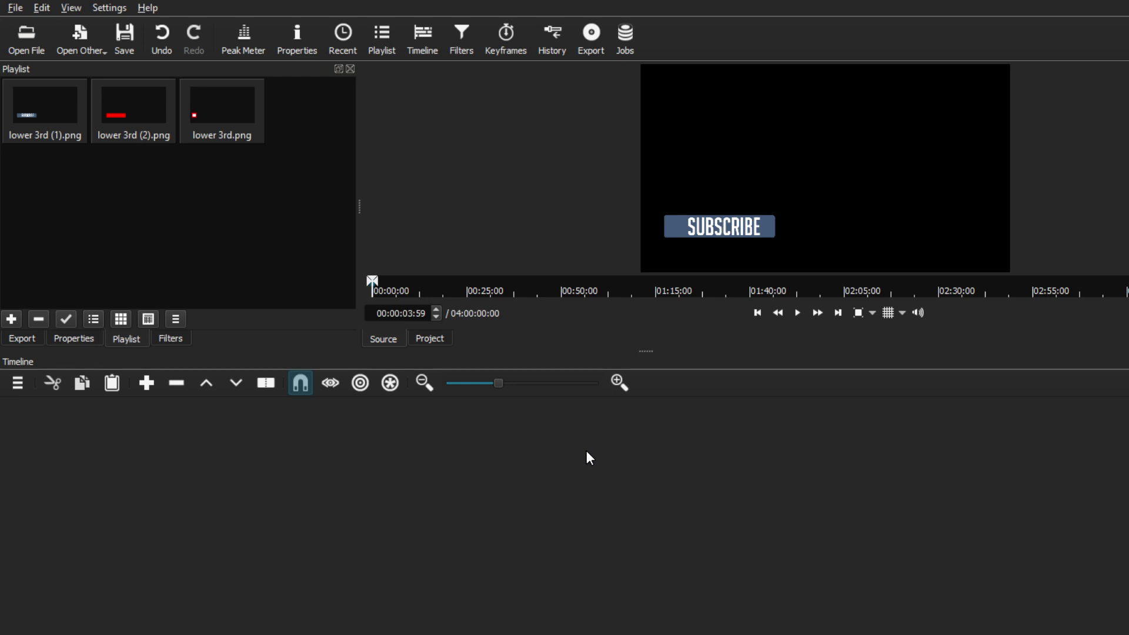
- Switch to Shotcut and add three video tracks to the empty timeline
{"action": "mouse_move", "coordinate": [647, 350]}
{"action": "left_mouse_down"}
{"action": "mouse_move", "coordinate": [647, 319]}
{"action": "mouse_move", "coordinate": [646, 340]}
{"action": "left_mouse_up"}
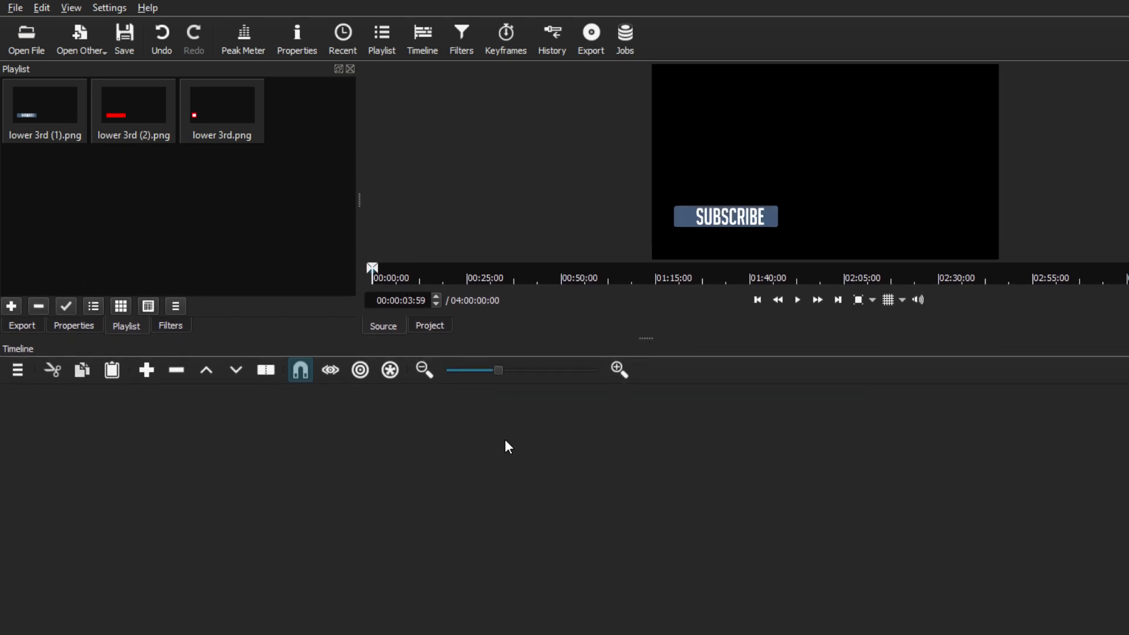
{"action": "left_click", "coordinate": [18, 370]}
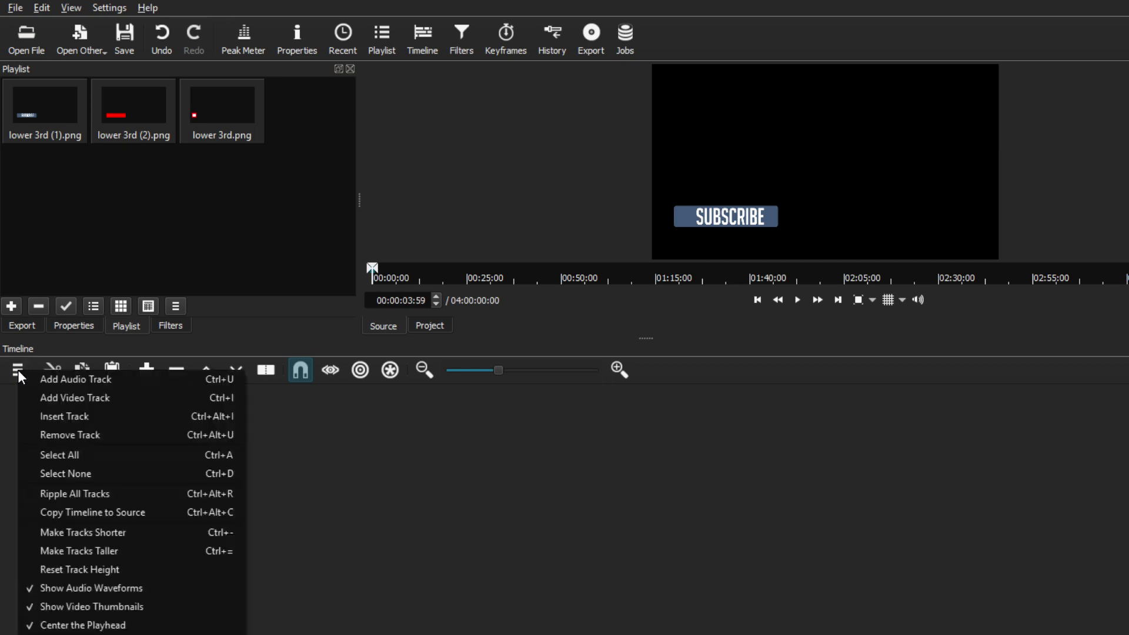
{"action": "left_click", "coordinate": [51, 396]}
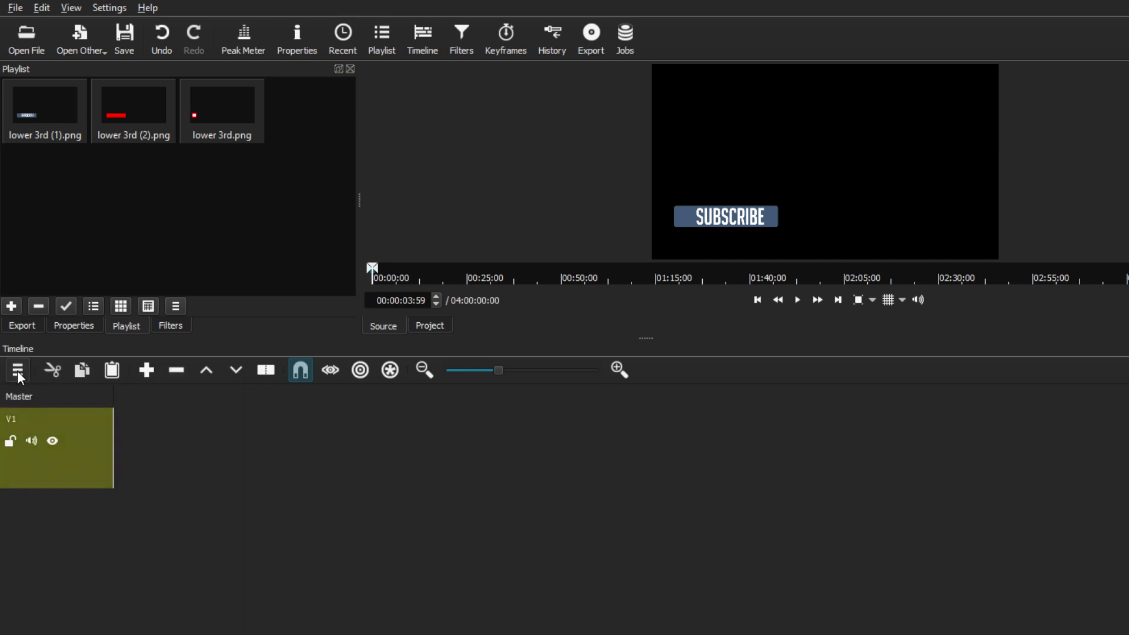
{"action": "left_click", "coordinate": [16, 371]}
{"action": "left_click", "coordinate": [44, 395]}
{"action": "left_click", "coordinate": [18, 369]}
{"action": "left_click", "coordinate": [50, 396]}
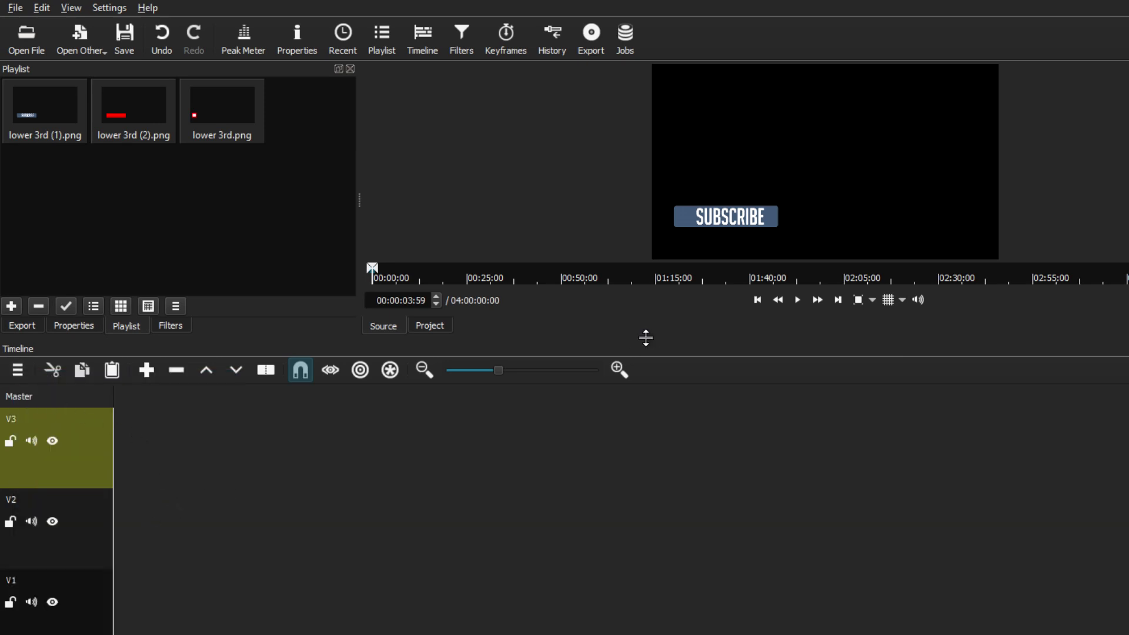
{"action": "left_click_drag", "start_coordinate": [646, 337], "coordinate": [648, 325]}
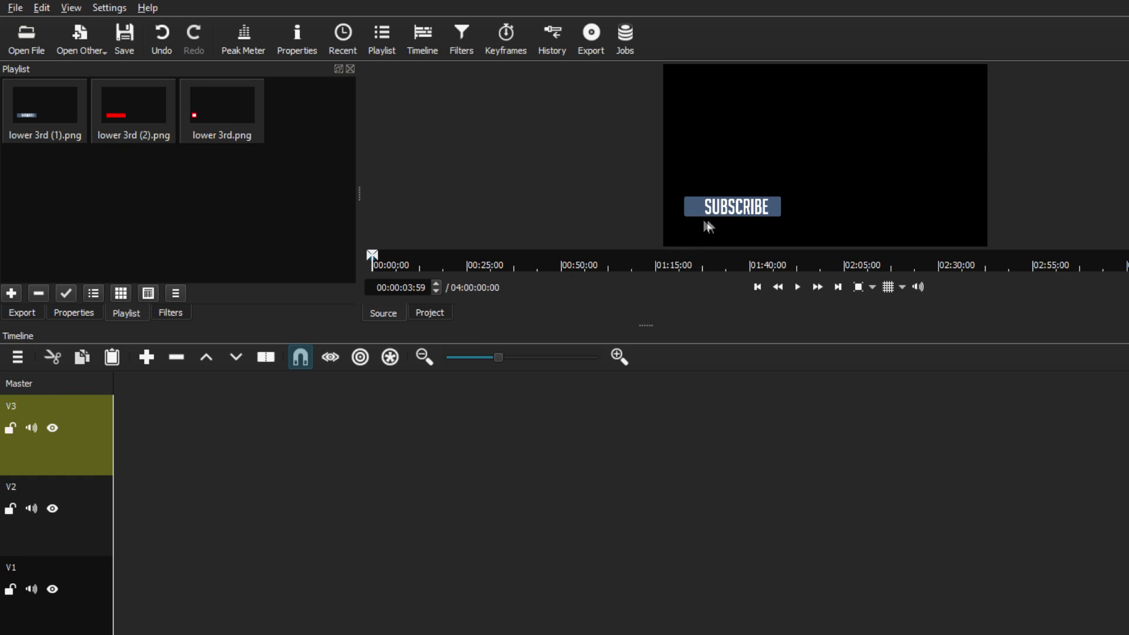
- Place lower 3rd.png on track V3, lower 3rd (1).png on V2 and lower 3rd (2).png on V1, near the timeline start
{"action": "left_click", "coordinate": [229, 140]}
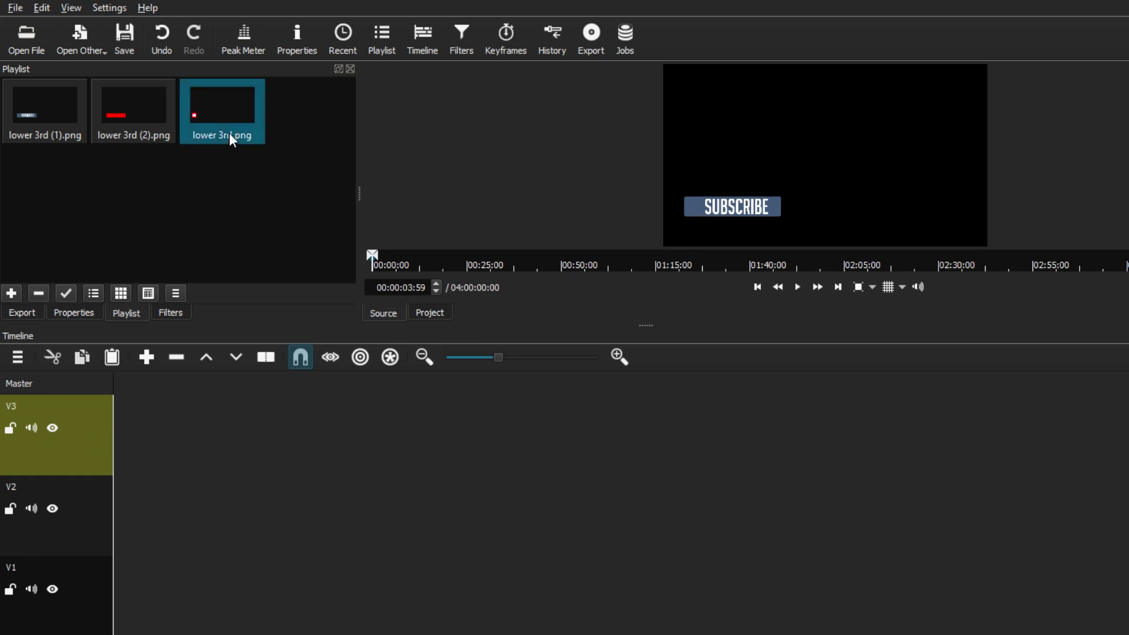
{"action": "left_click_drag", "start_coordinate": [233, 139], "coordinate": [121, 425]}
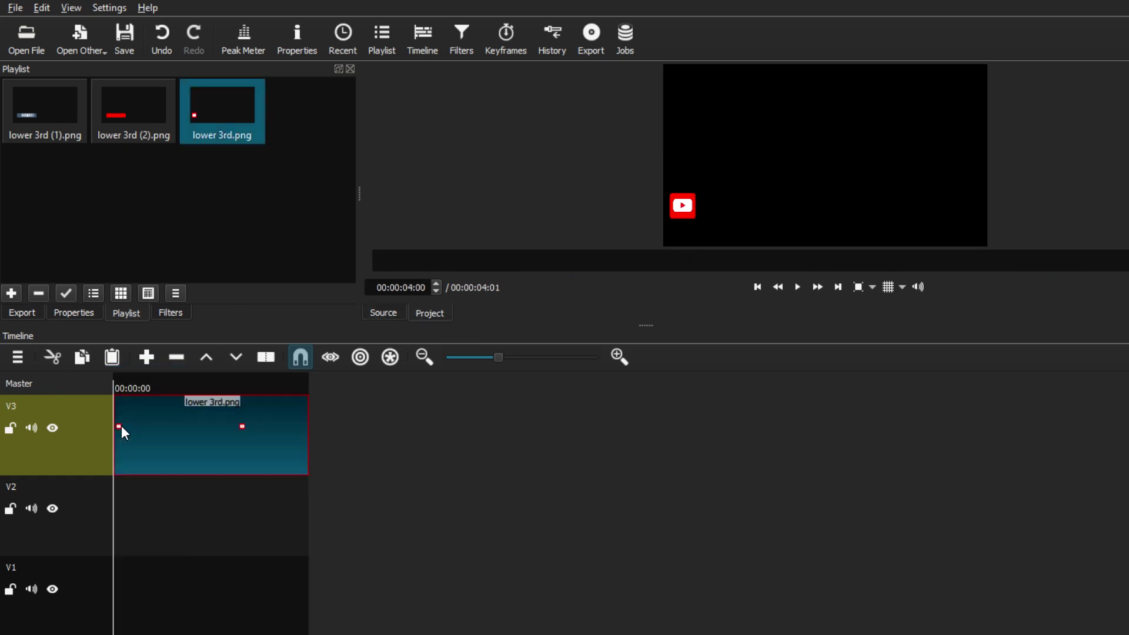
{"action": "left_click", "coordinate": [65, 133]}
{"action": "left_click_drag", "start_coordinate": [60, 133], "coordinate": [125, 494]}
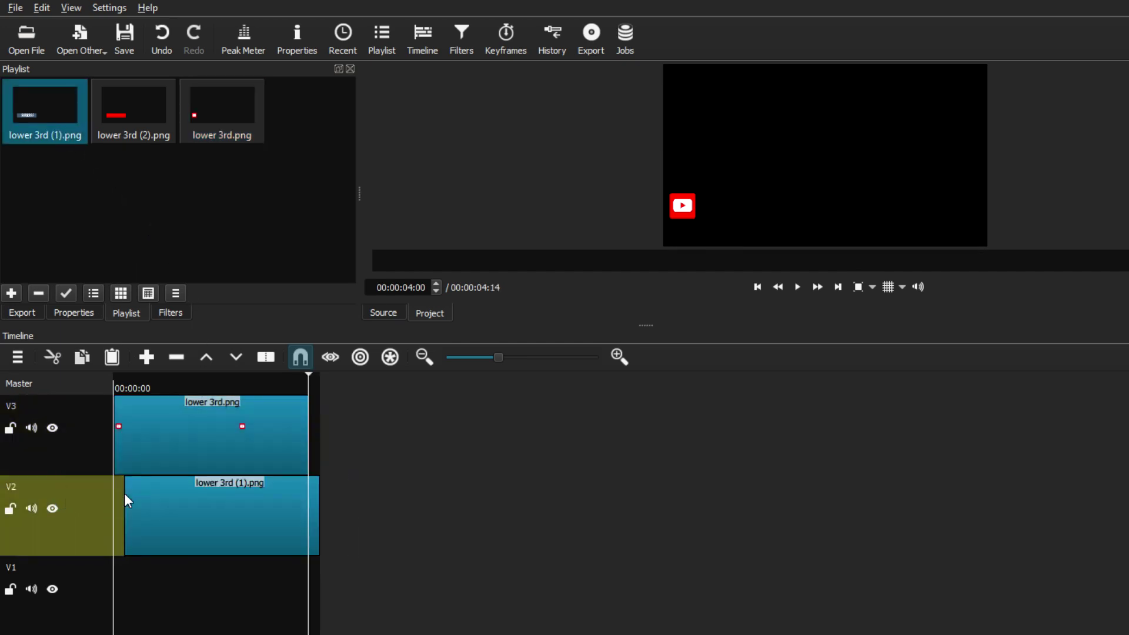
{"action": "left_click", "coordinate": [188, 493]}
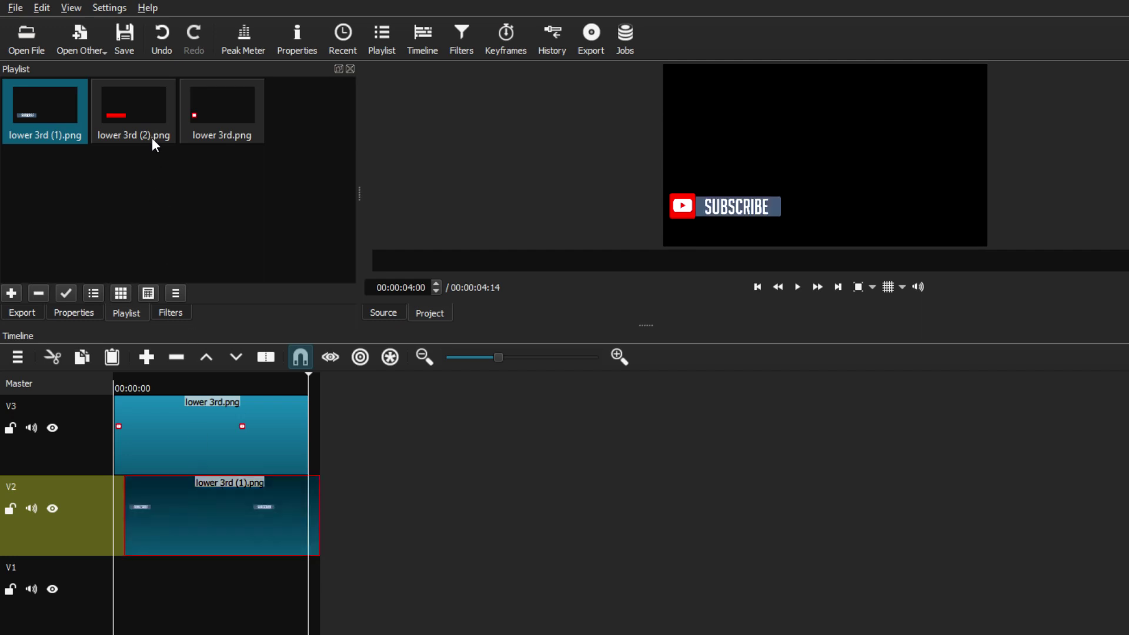
{"action": "left_click", "coordinate": [152, 132]}
{"action": "left_click_drag", "start_coordinate": [154, 136], "coordinate": [118, 566]}
{"action": "left_click", "coordinate": [117, 565]}
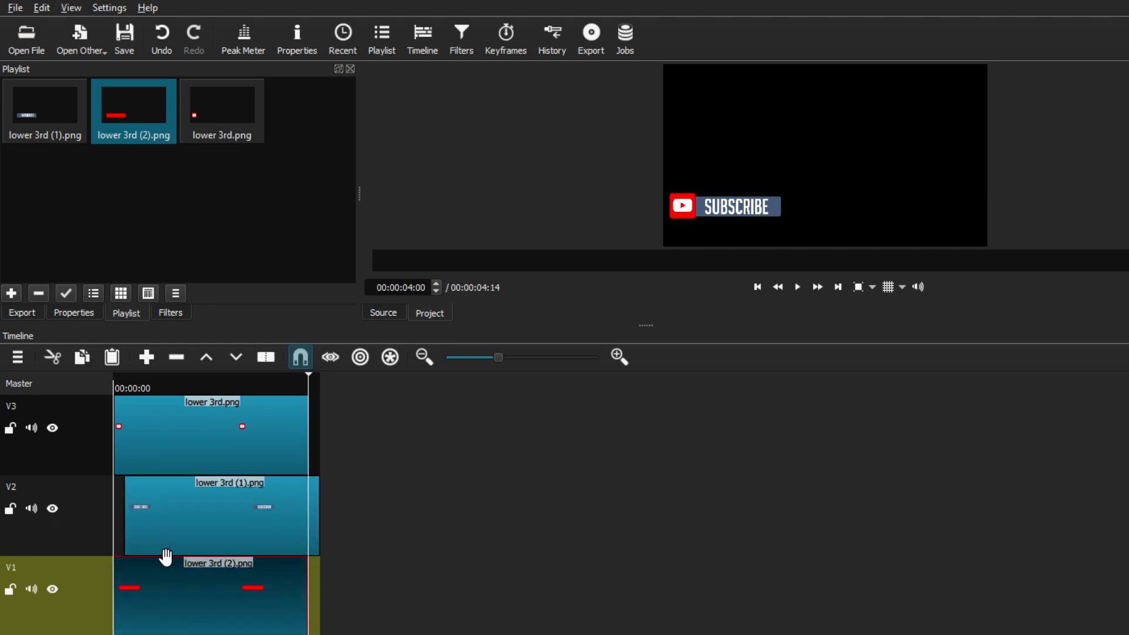
- Stagger the clip starts by moving lower 3rd (2).png 7 frames later and lower 3rd (1).png slightly earlier
{"action": "left_click_drag", "start_coordinate": [507, 357], "coordinate": [524, 358]}
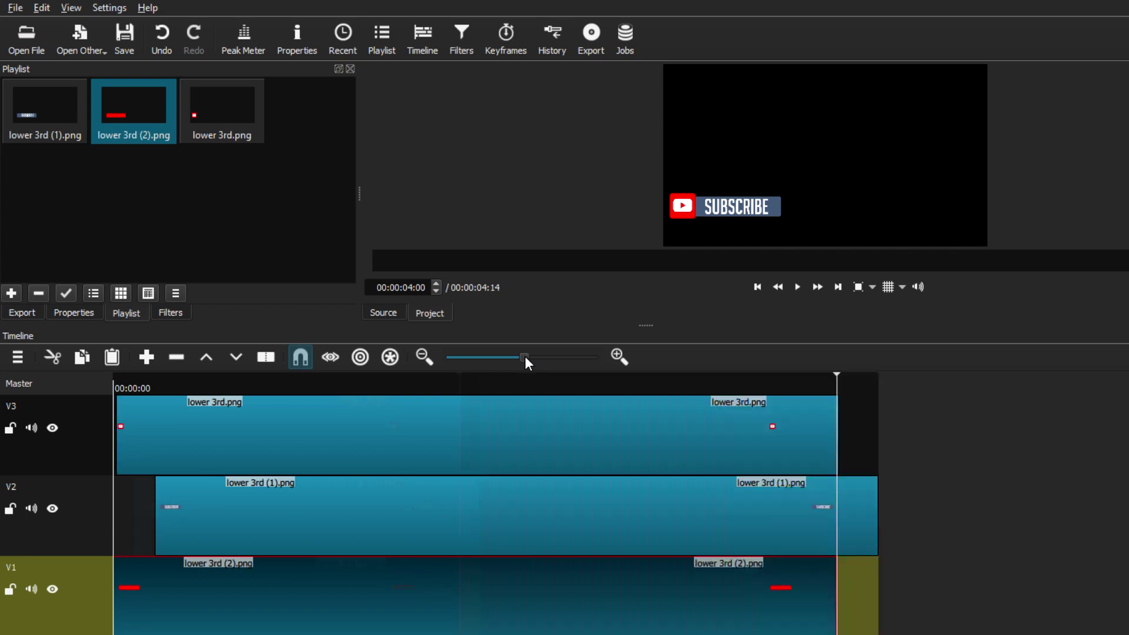
{"action": "left_click_drag", "start_coordinate": [171, 590], "coordinate": [199, 586]}
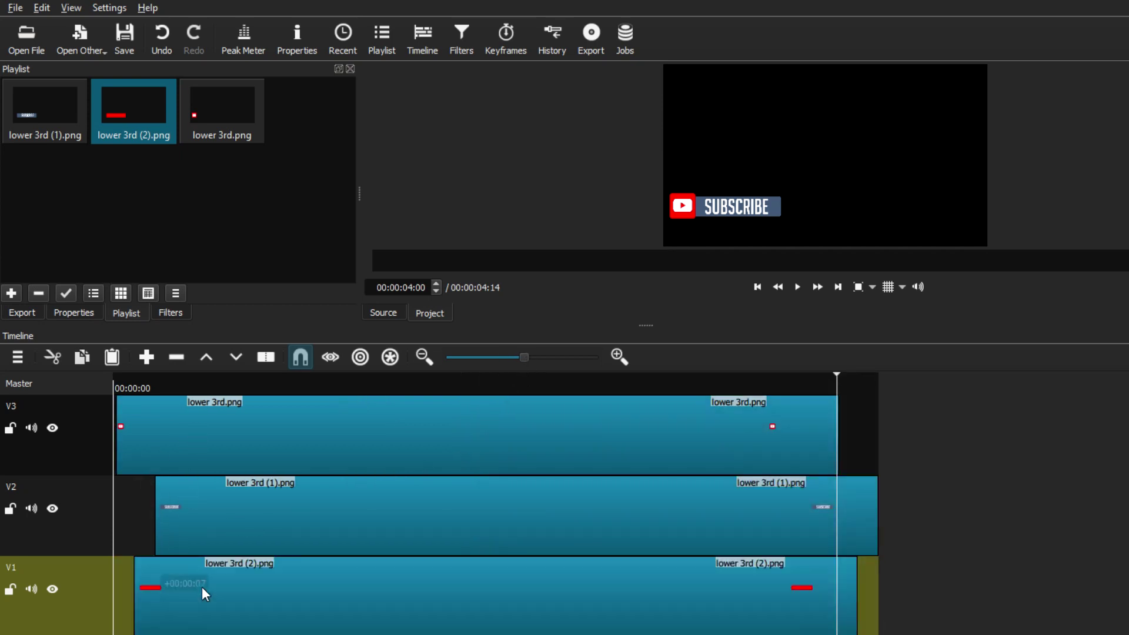
{"action": "mouse_move", "coordinate": [516, 518]}
{"action": "left_mouse_down"}
{"action": "mouse_move", "coordinate": [495, 516]}
{"action": "mouse_move", "coordinate": [508, 521]}
{"action": "left_mouse_up"}
- Insert a track below the others and place a generated transparent color clip at its start
{"action": "key", "text": "ctrl+alt+i"}
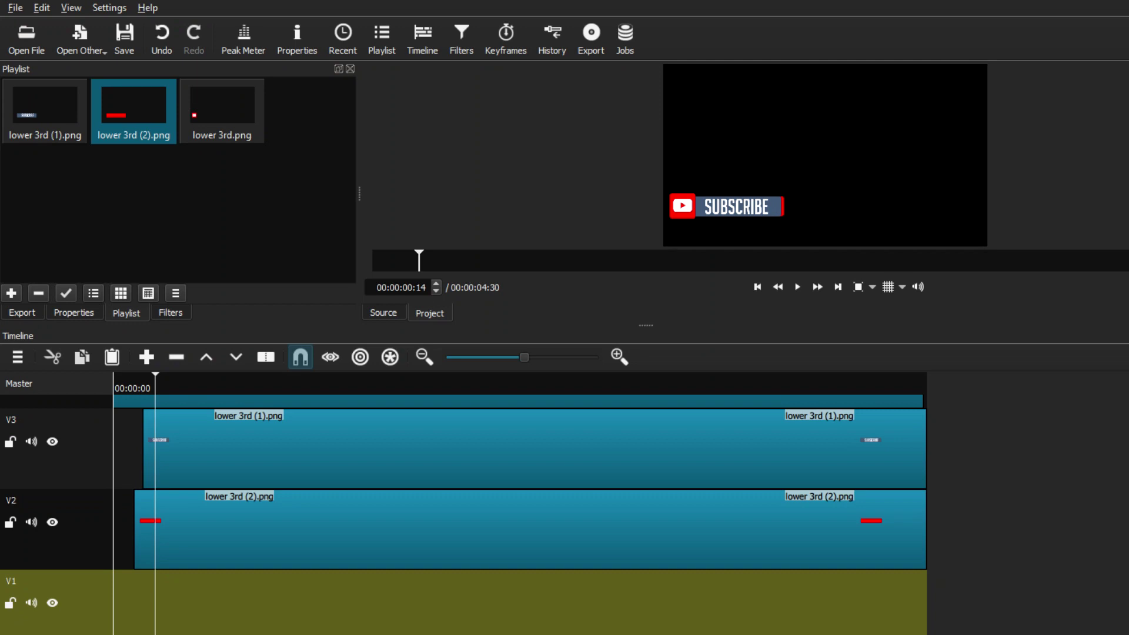
{"action": "left_click", "coordinate": [14, 8]}
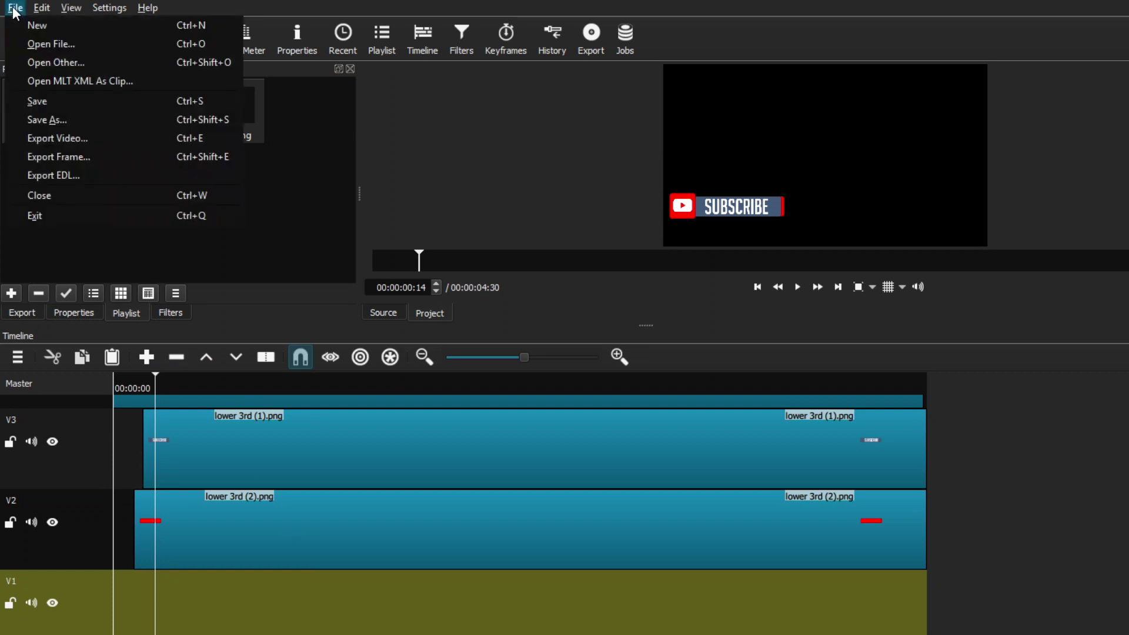
{"action": "left_click", "coordinate": [62, 62]}
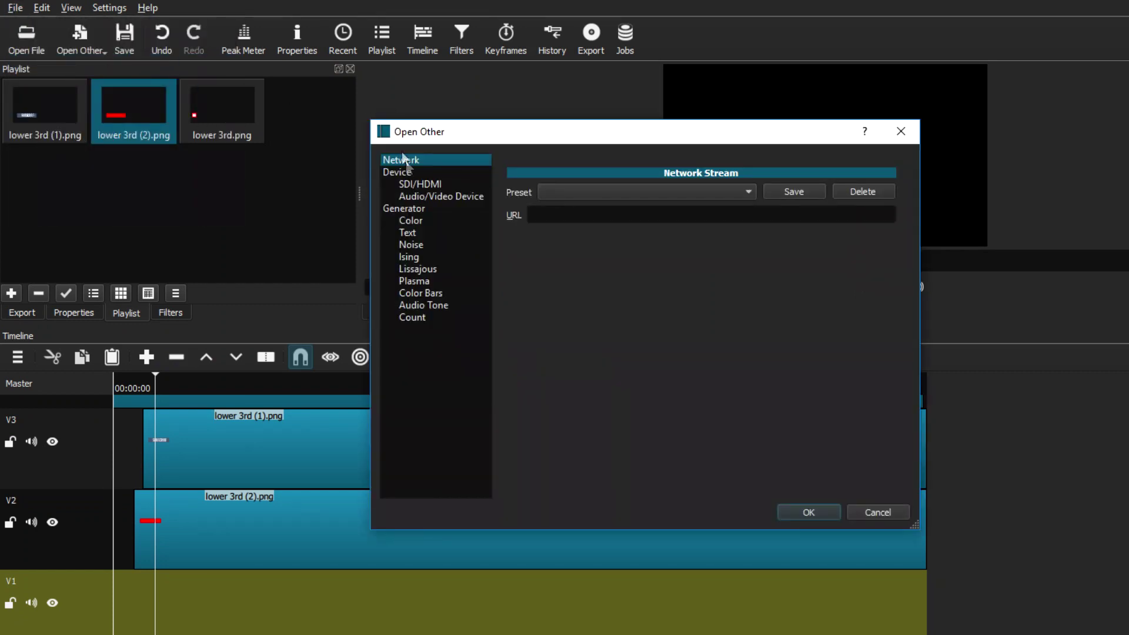
{"action": "left_click", "coordinate": [411, 221]}
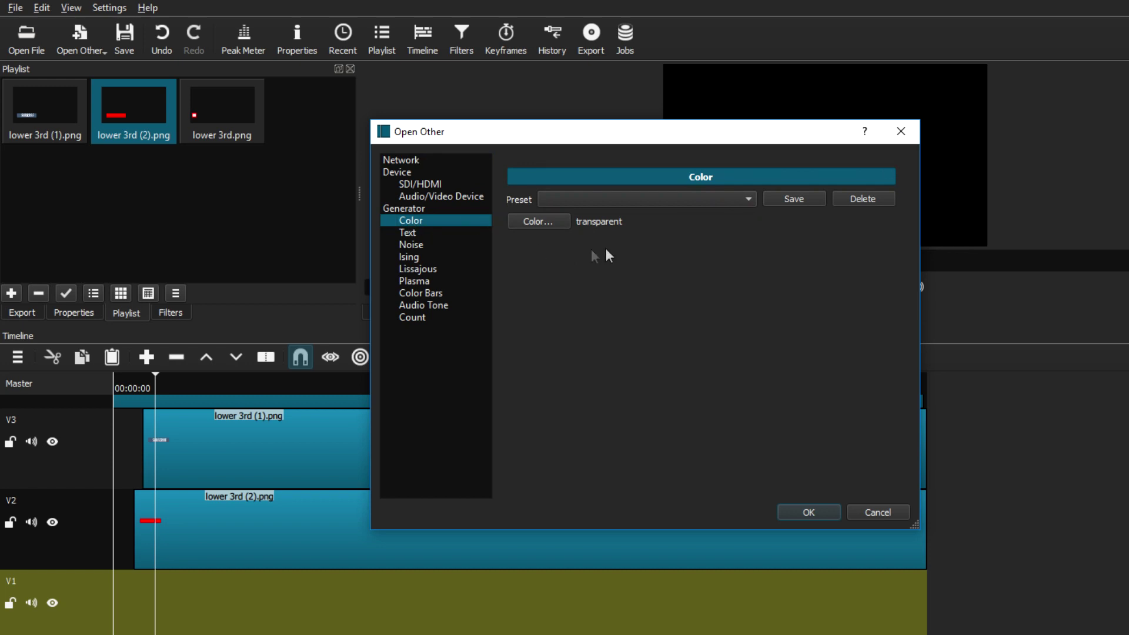
{"action": "left_click", "coordinate": [820, 509]}
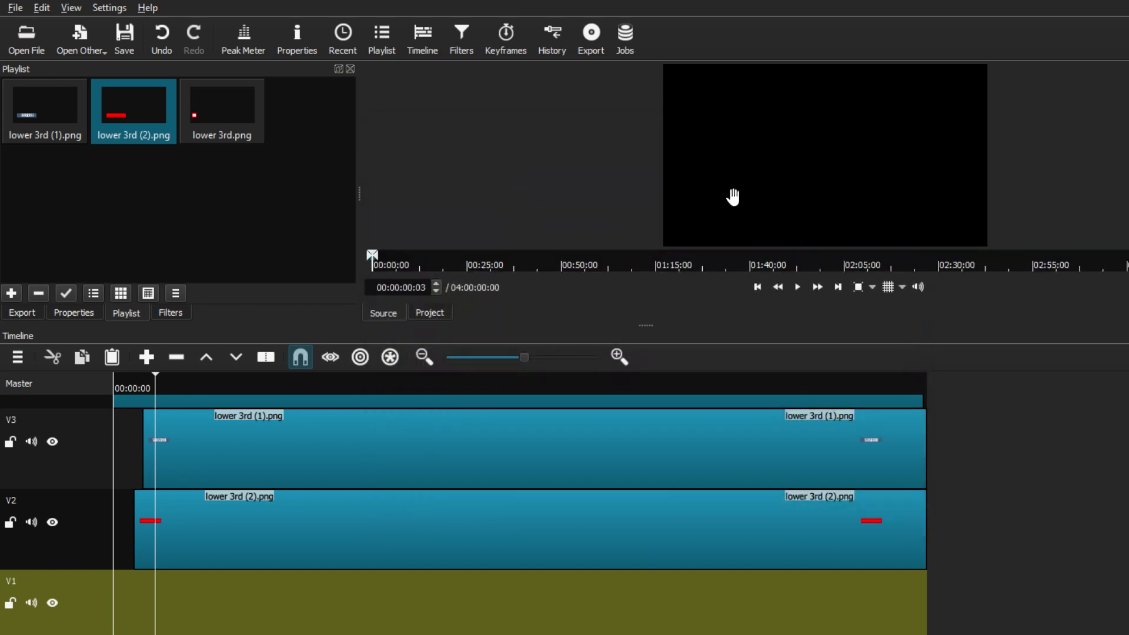
{"action": "left_click_drag", "start_coordinate": [737, 204], "coordinate": [115, 584]}
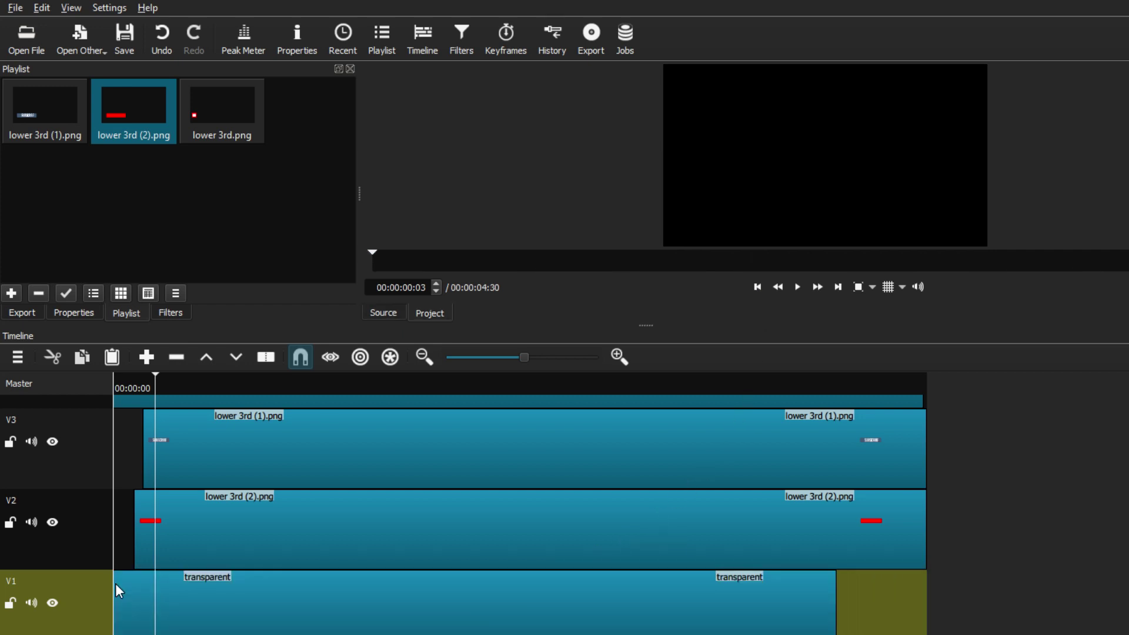
- Extend the transparent clip on V1 and lower 3rd.png on V4 to end level with the other clips
{"action": "left_click_drag", "start_coordinate": [835, 617], "coordinate": [945, 617]}
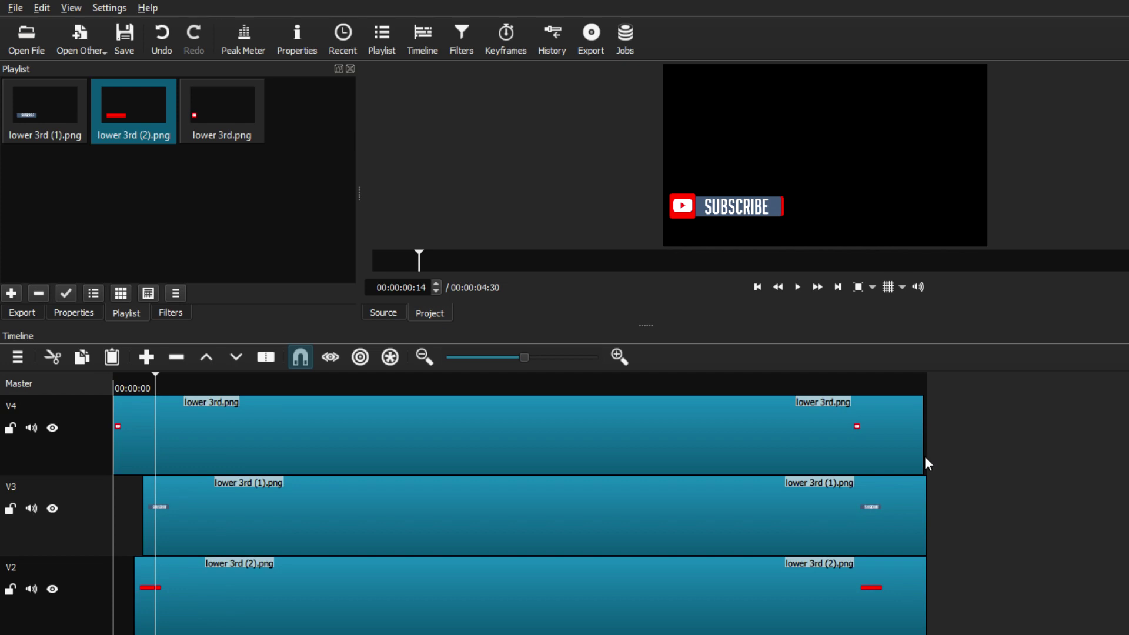
{"action": "left_click_drag", "start_coordinate": [926, 459], "coordinate": [941, 452]}
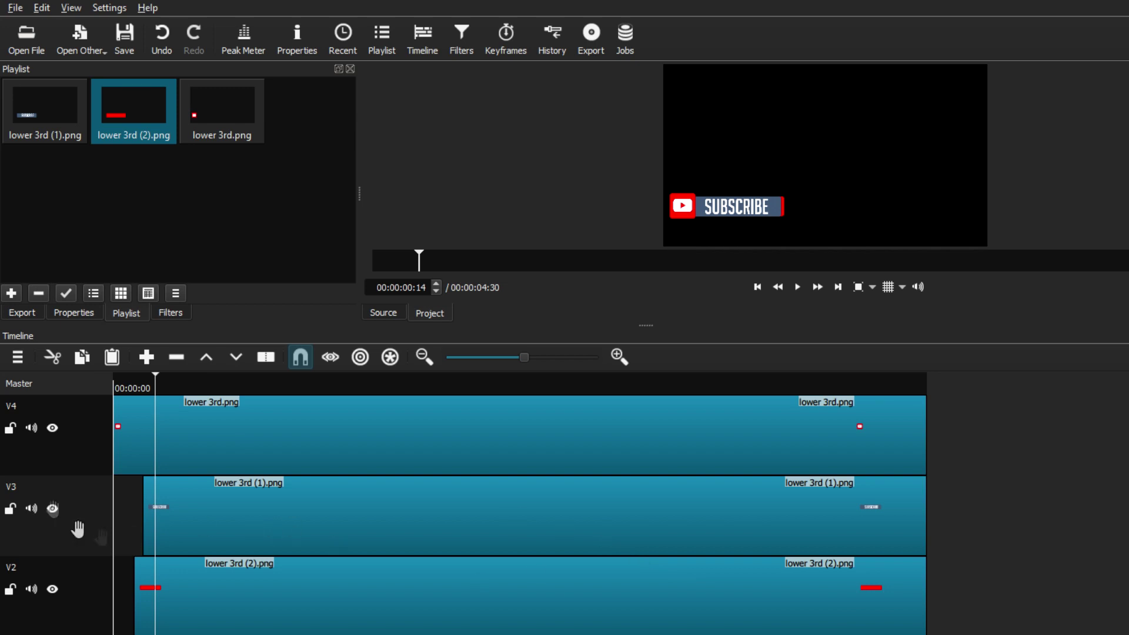
- Hide tracks V3 and V2, and add the Size and Position video filter to lower 3rd.png on V4
{"action": "left_click", "coordinate": [52, 508]}
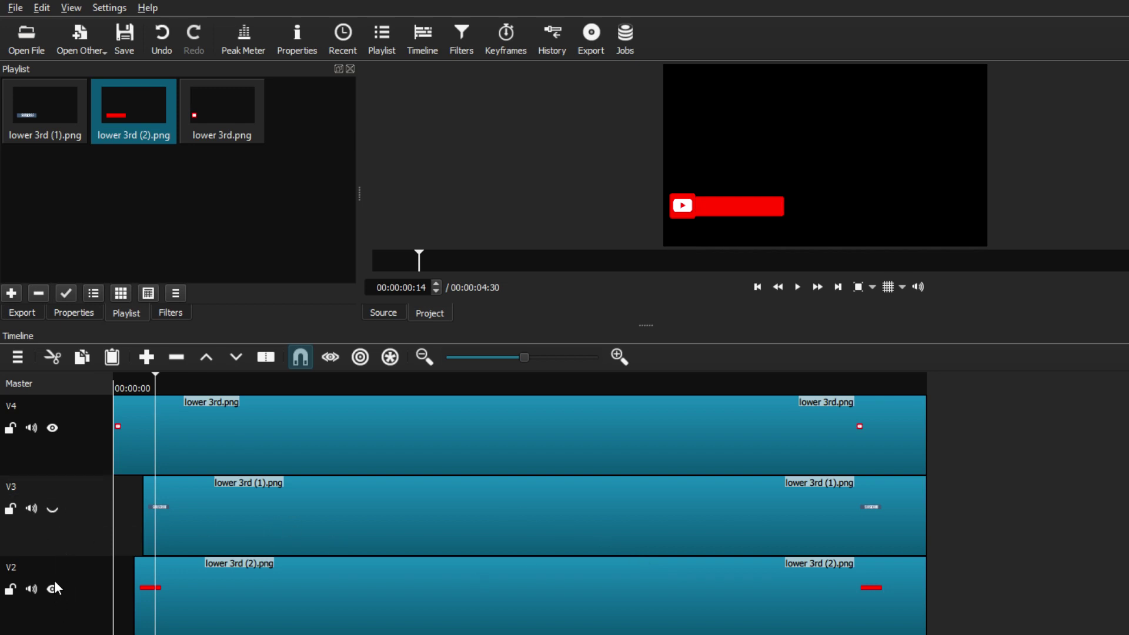
{"action": "left_click", "coordinate": [52, 589]}
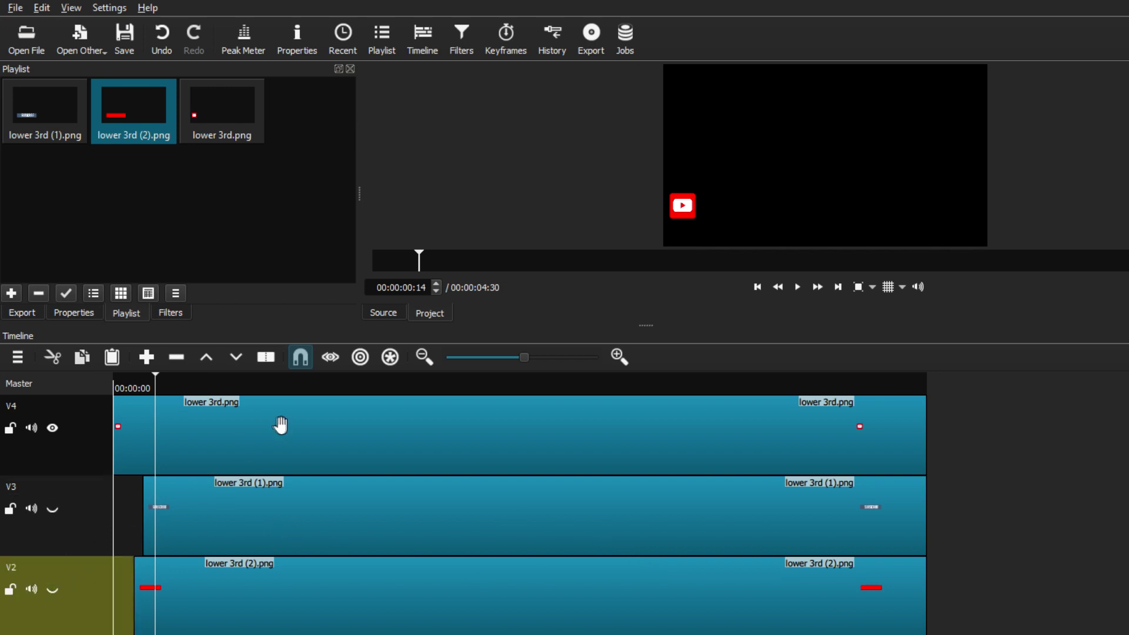
{"action": "left_click", "coordinate": [295, 437]}
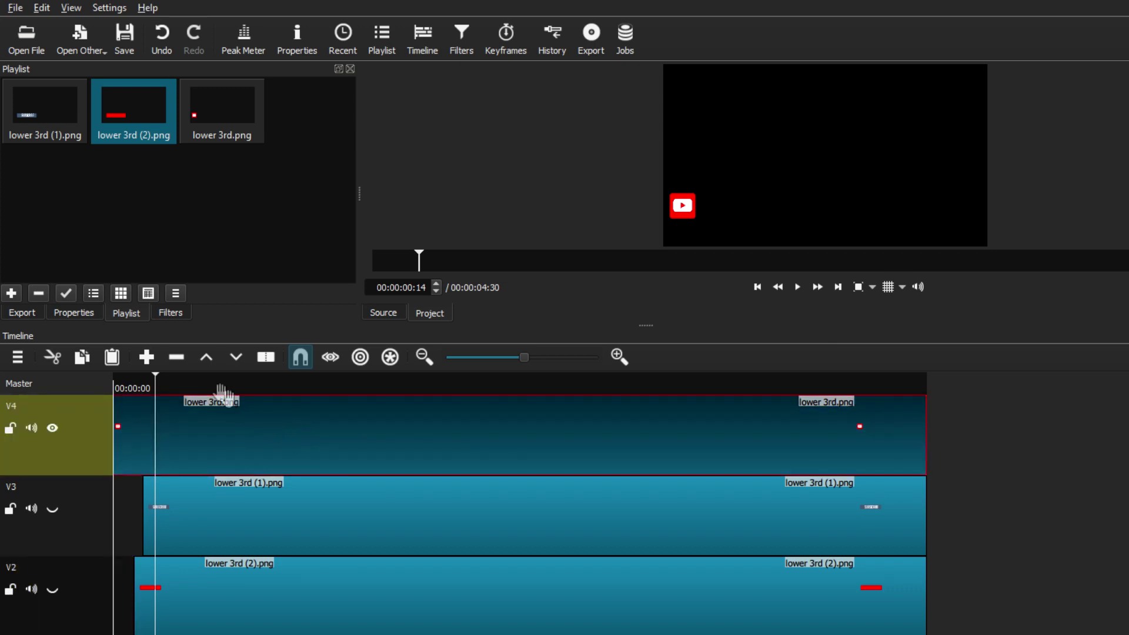
{"action": "left_click", "coordinate": [170, 313]}
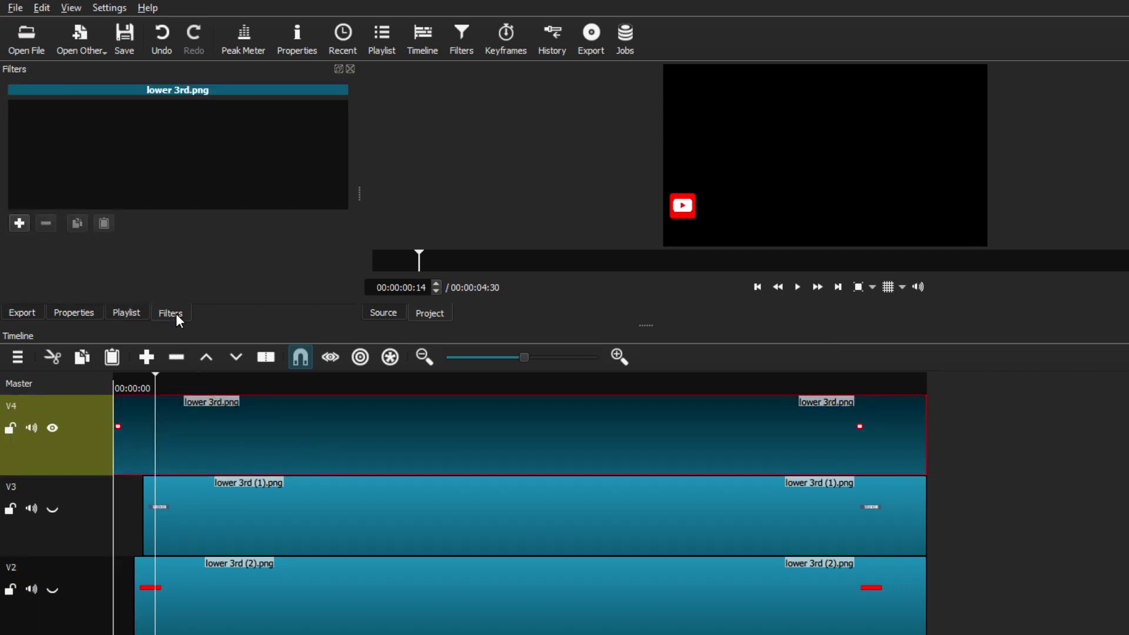
{"action": "left_click", "coordinate": [20, 222]}
{"action": "scroll", "coordinate": [53, 200], "scroll_direction": "down", "scroll_amount": 2}
{"action": "left_click", "coordinate": [115, 130]}
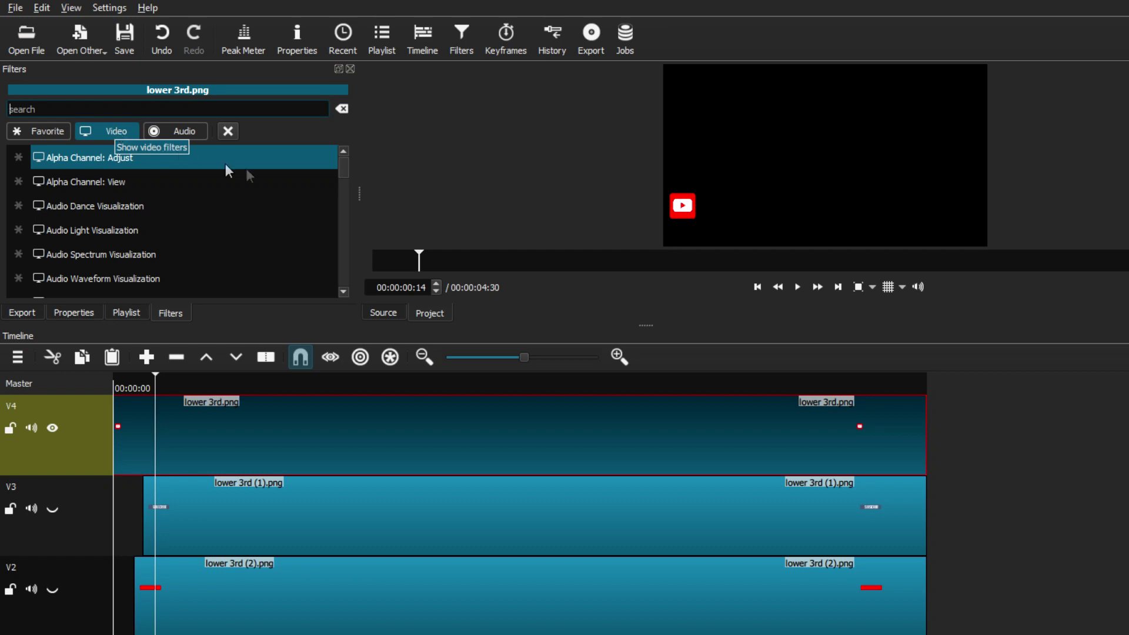
{"action": "scroll", "coordinate": [345, 260], "scroll_direction": "down", "scroll_amount": 1}
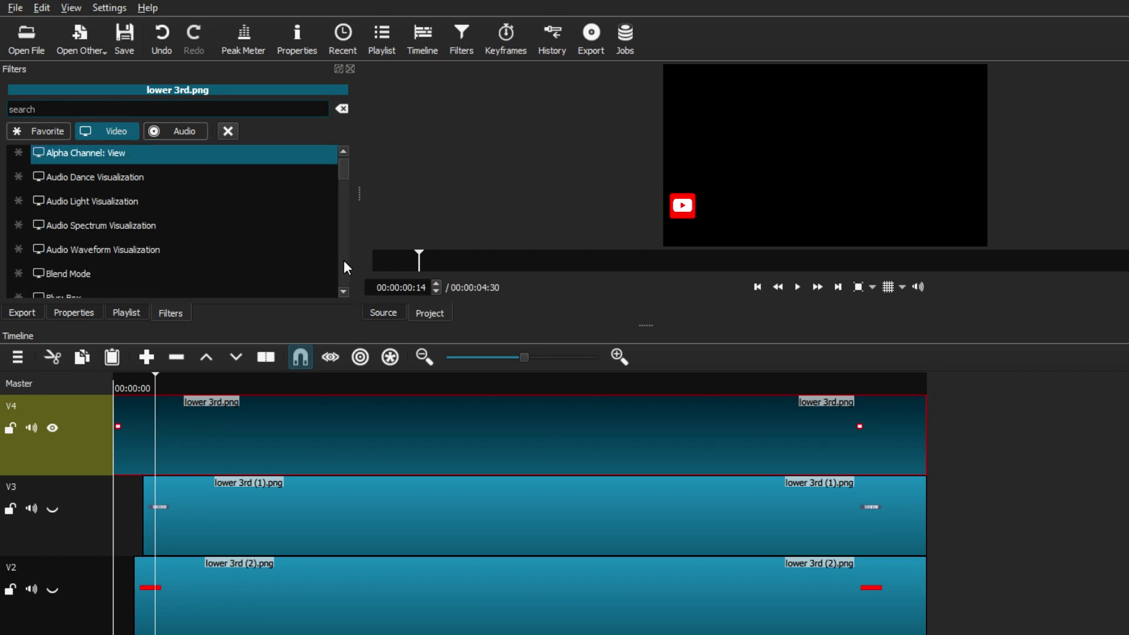
{"action": "left_click", "coordinate": [345, 263]}
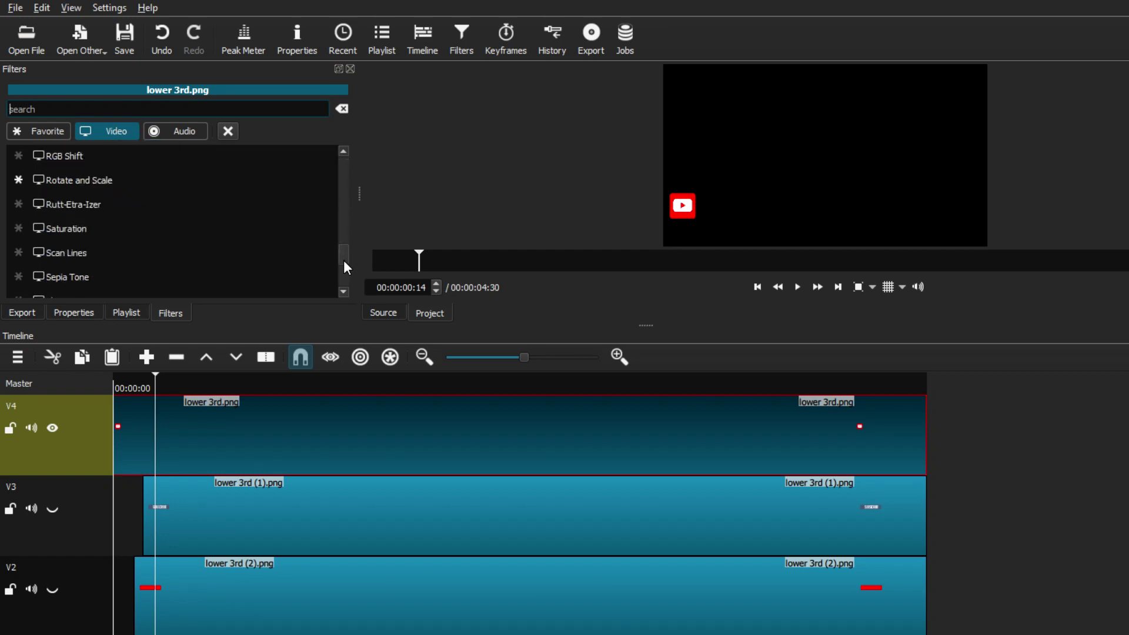
{"action": "scroll", "coordinate": [313, 235], "scroll_direction": "down", "scroll_amount": 2}
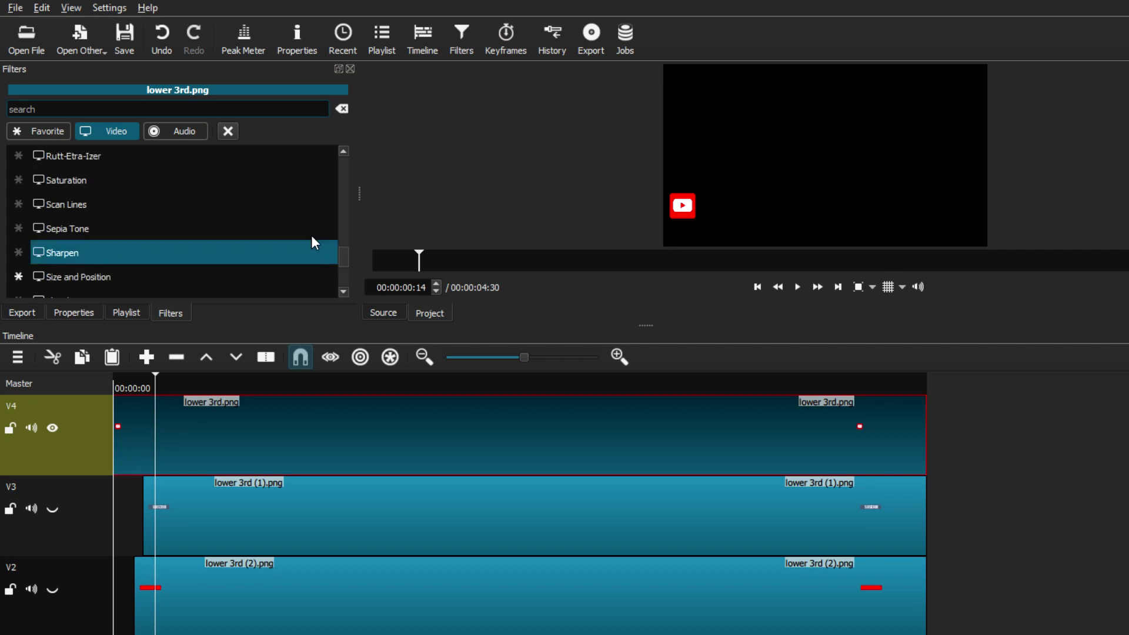
{"action": "scroll", "coordinate": [308, 236], "scroll_direction": "down", "scroll_amount": 2}
{"action": "left_click", "coordinate": [97, 231]}
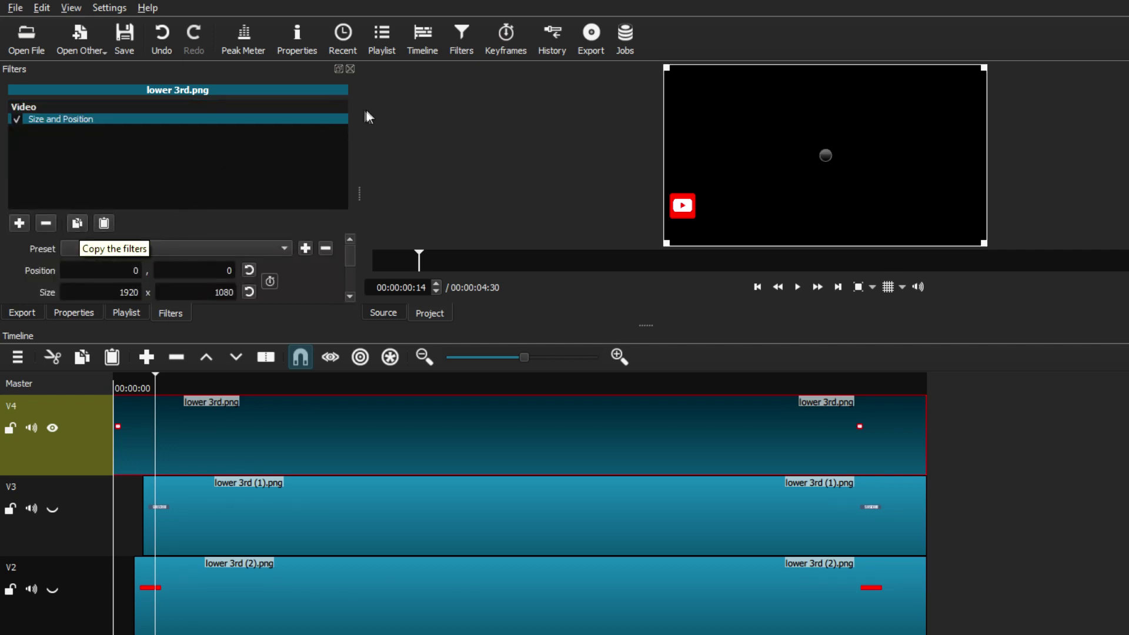
- Show the Keyframes view, widen it and the filter settings area, and enlarge the keyframe time scale
{"action": "left_click", "coordinate": [498, 45]}
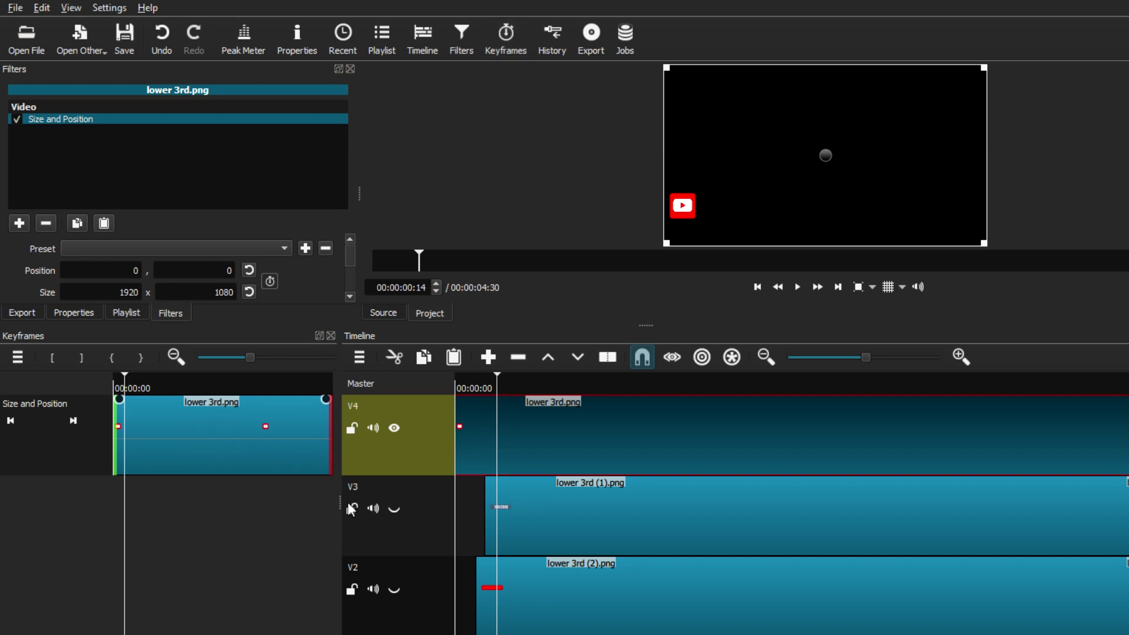
{"action": "left_click_drag", "start_coordinate": [341, 503], "coordinate": [507, 508]}
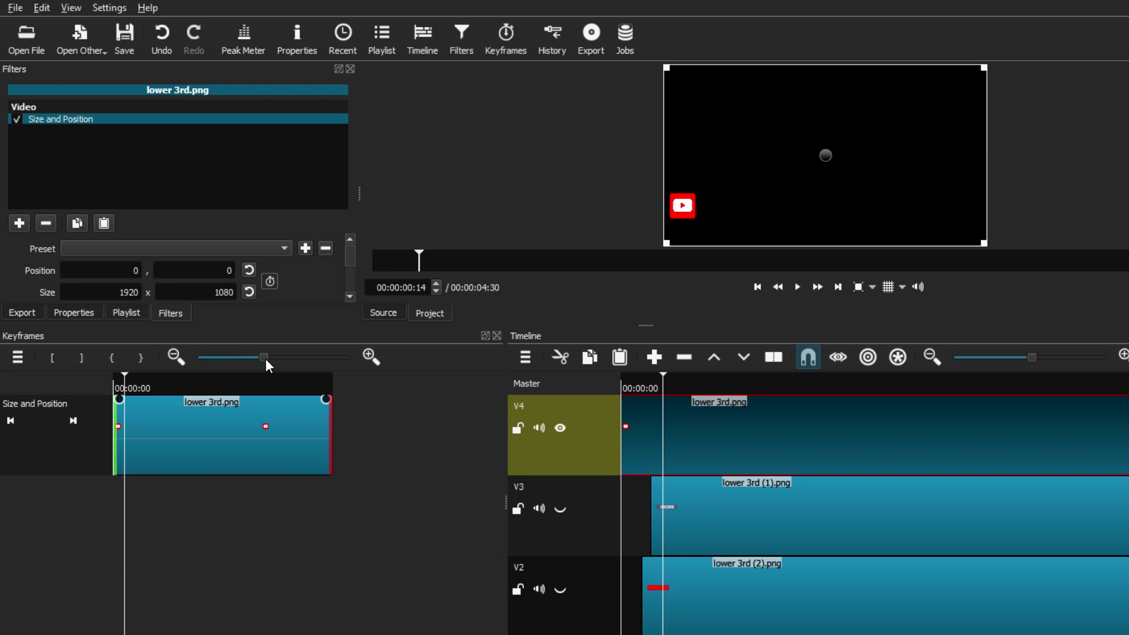
{"action": "left_click_drag", "start_coordinate": [266, 358], "coordinate": [269, 358]}
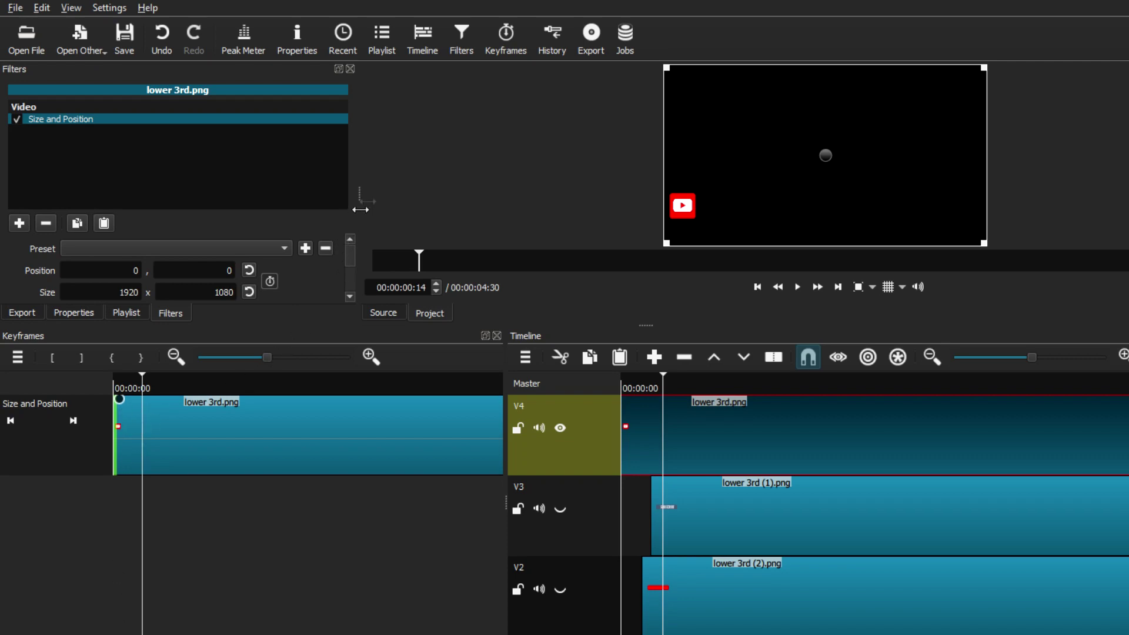
{"action": "left_click_drag", "start_coordinate": [359, 194], "coordinate": [437, 203]}
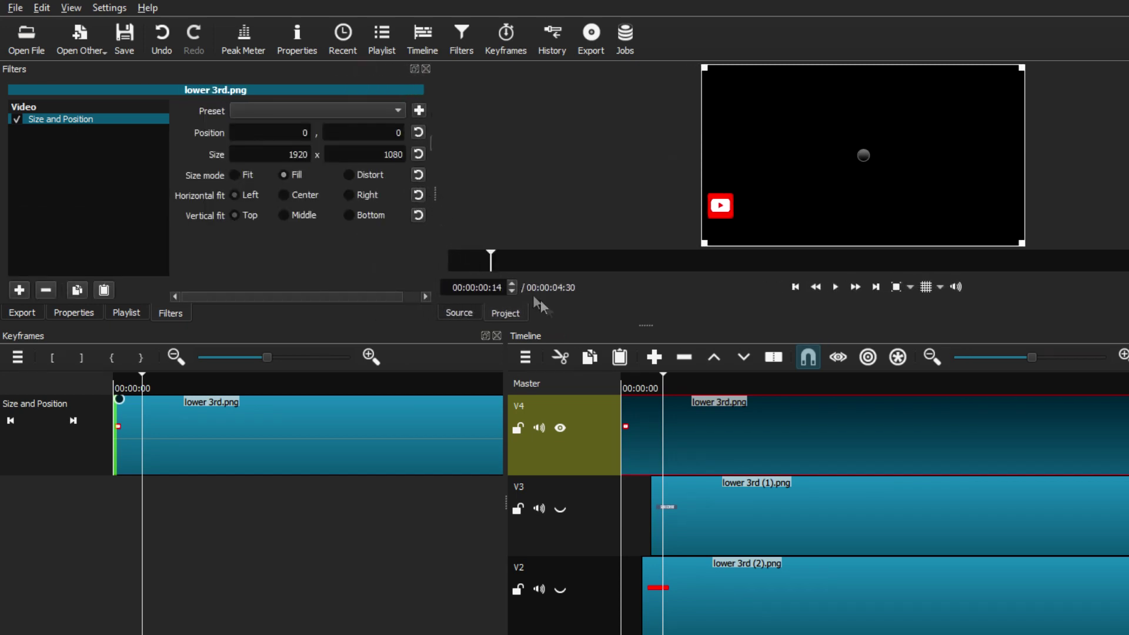
- At the start of lower 3rd.png, set the size mode to Distort, lower the image to position 10, 693, and preview it
{"action": "left_click_drag", "start_coordinate": [662, 379], "coordinate": [611, 380]}
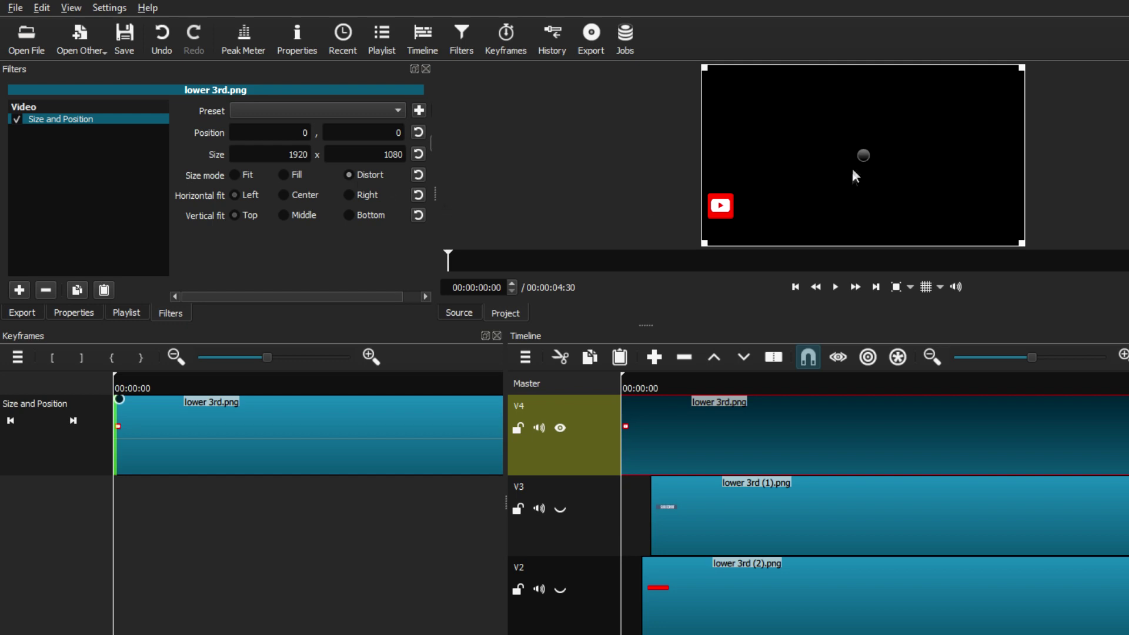
{"action": "left_click_drag", "start_coordinate": [863, 157], "coordinate": [864, 192]}
{"action": "left_click_drag", "start_coordinate": [863, 202], "coordinate": [831, 295]}
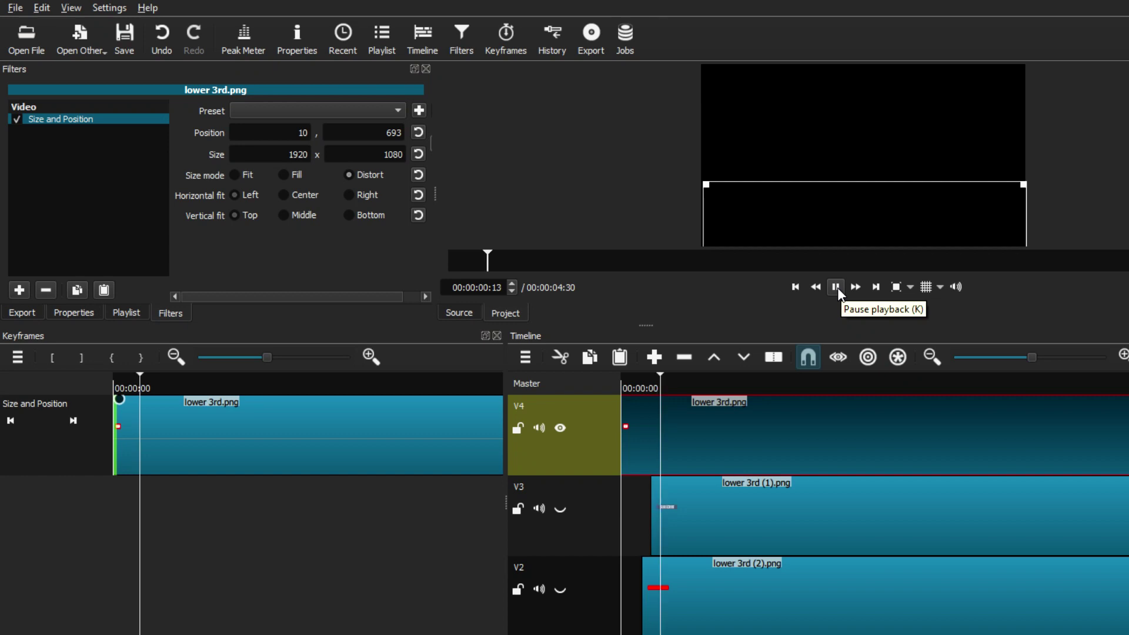
{"action": "left_click", "coordinate": [839, 291]}
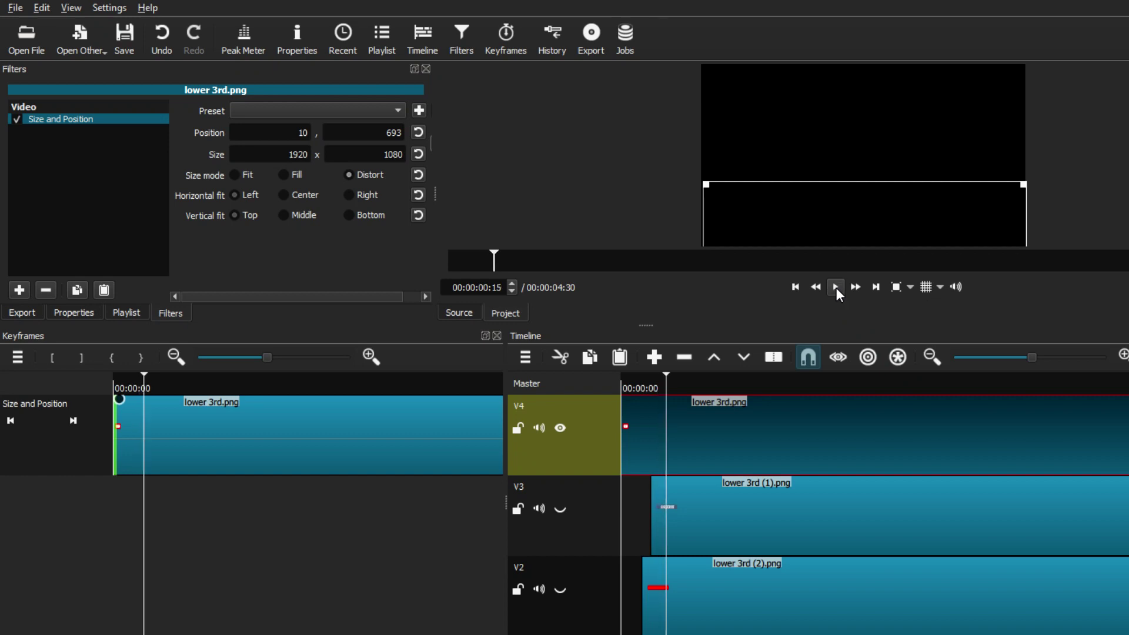
- Set the Size and Position filter of lower 3rd.png to position 0, 0
{"action": "left_click", "coordinate": [299, 133]}
{"action": "left_click_drag", "start_coordinate": [298, 133], "coordinate": [317, 139]}
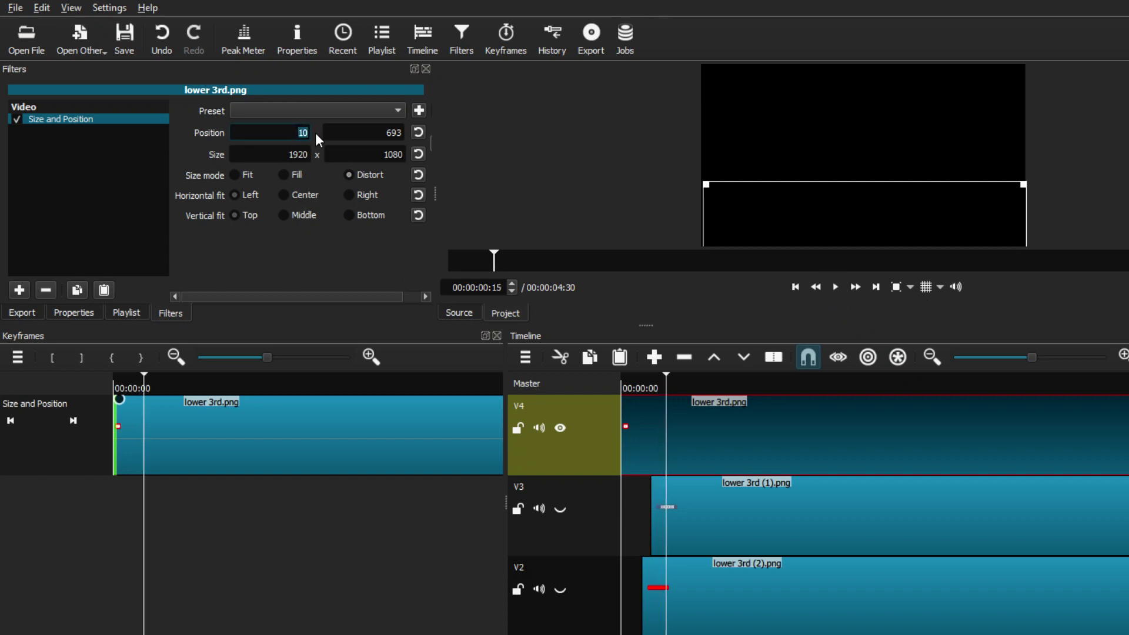
{"action": "type", "text": "0"}
{"action": "left_click", "coordinate": [388, 133]}
{"action": "key", "text": "shift+End"}
{"action": "type", "text": "0"}
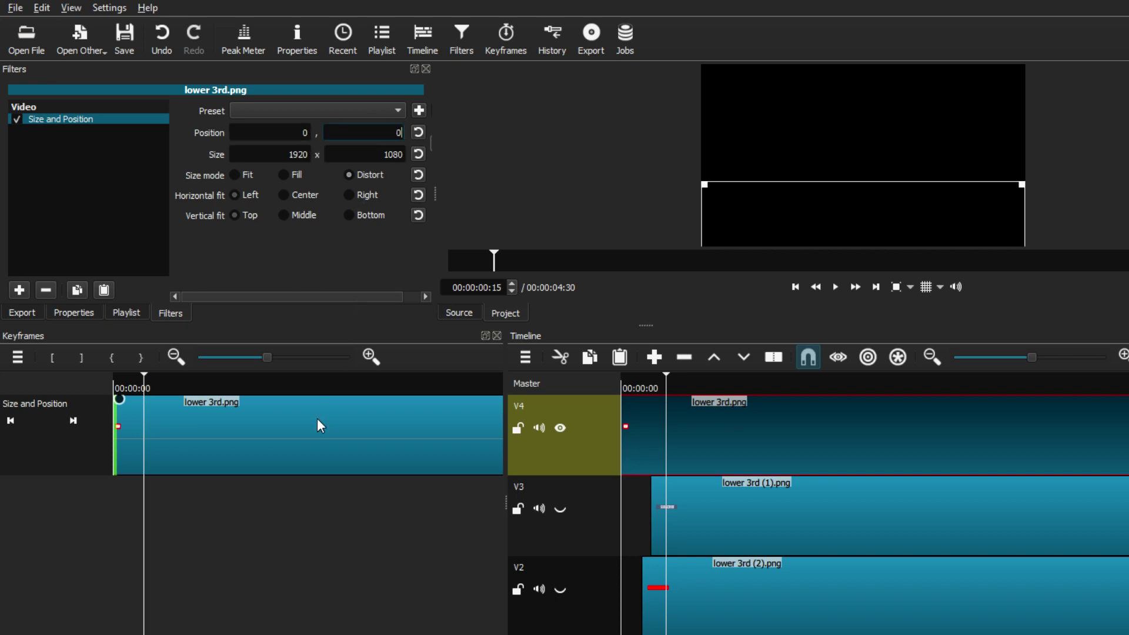
{"action": "key", "text": "Return"}
- Give lower 3rd.png a start keyframe ramp of about 10 frames, beginning at vertical position 750, and preview the slide-up
{"action": "left_click_drag", "start_coordinate": [682, 386], "coordinate": [611, 385]}
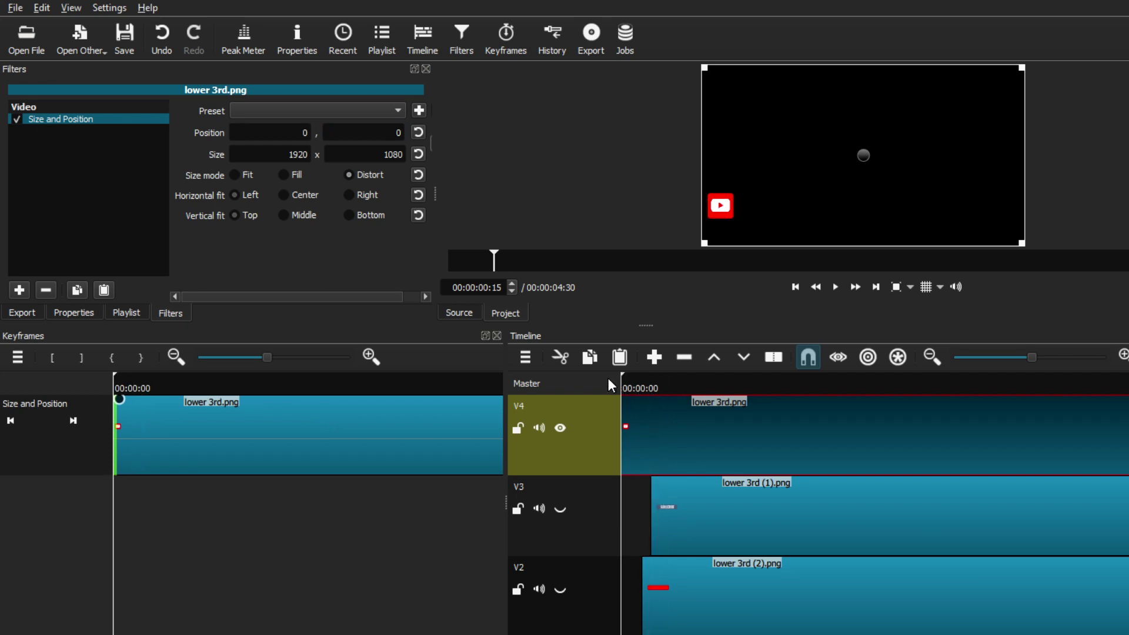
{"action": "left_click_drag", "start_coordinate": [119, 400], "coordinate": [156, 406]}
{"action": "left_click", "coordinate": [836, 287]}
{"action": "left_click", "coordinate": [835, 287]}
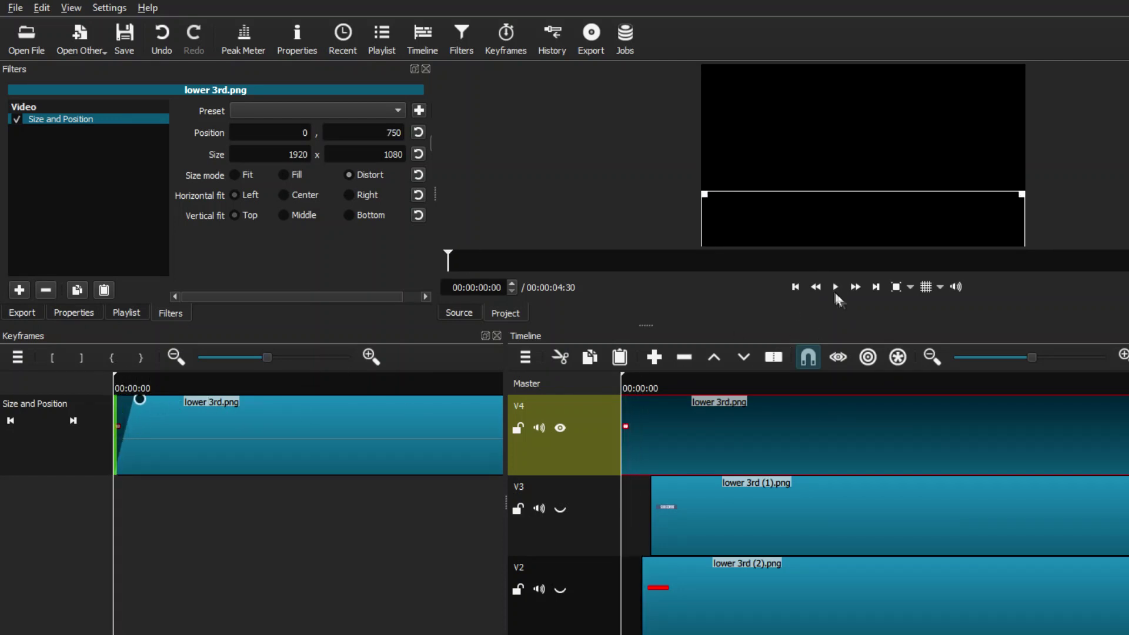
{"action": "left_click", "coordinate": [835, 287]}
{"action": "left_click", "coordinate": [832, 288]}
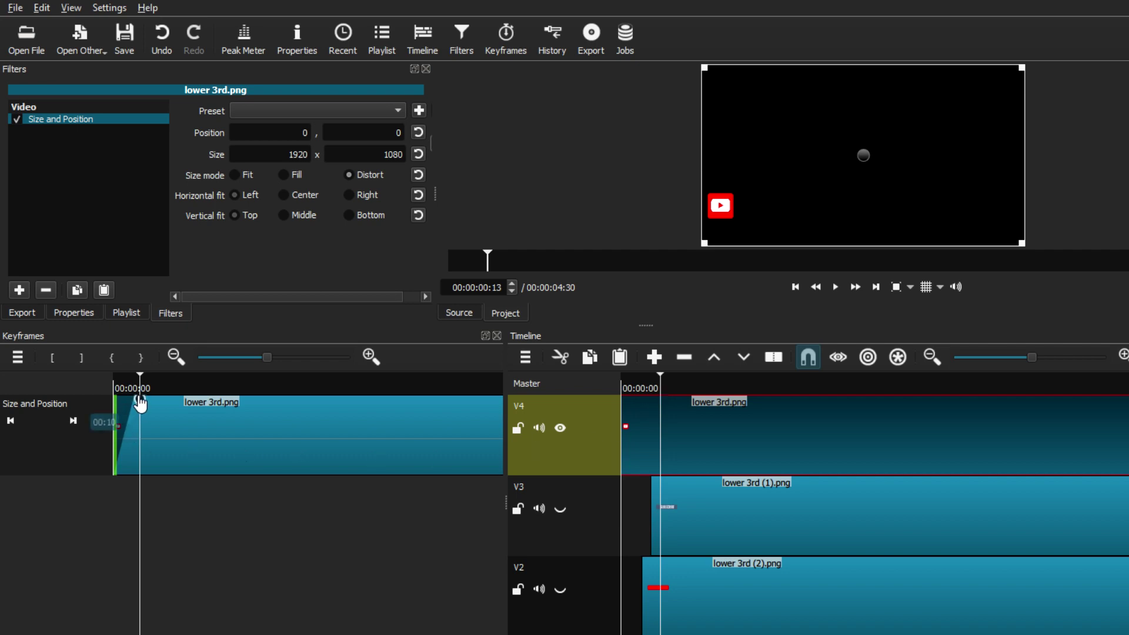
- Shorten the start keyframe ramp of lower 3rd.png slightly and play the slide-up again
{"action": "left_click_drag", "start_coordinate": [134, 404], "coordinate": [131, 404]}
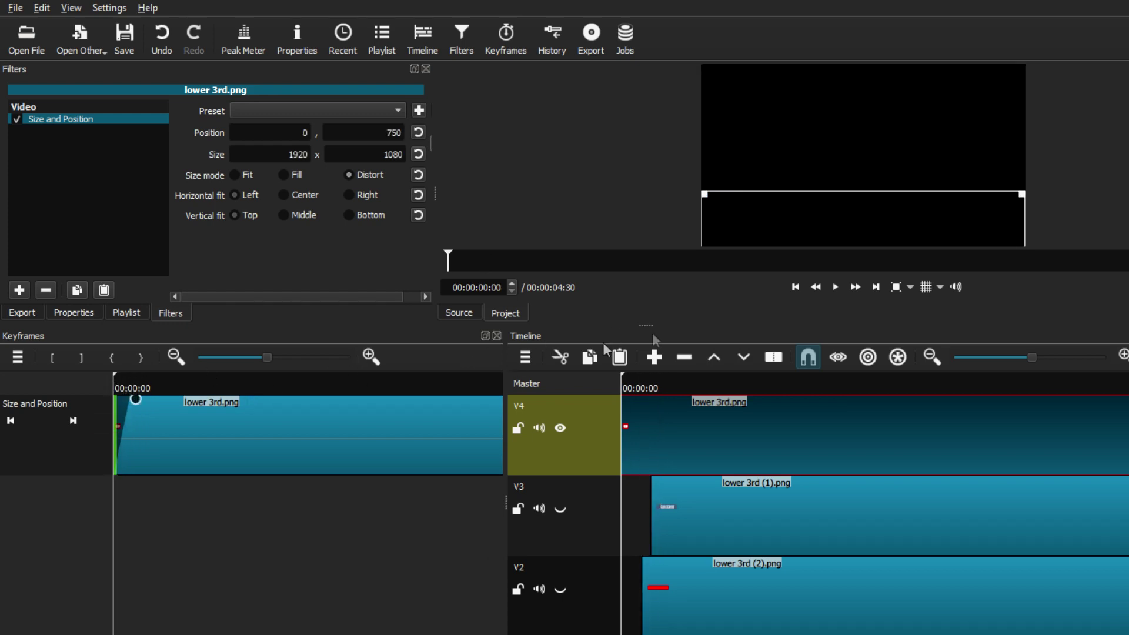
{"action": "left_click", "coordinate": [835, 287]}
{"action": "left_click", "coordinate": [835, 287]}
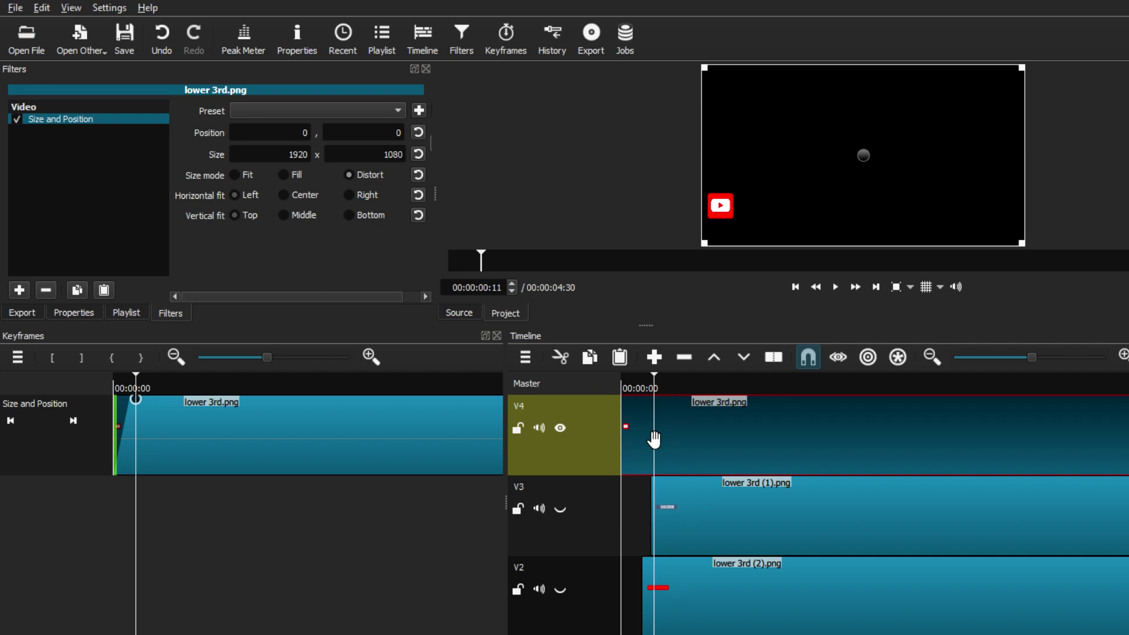
- Add the Size and Position filter to lower 3rd (2).png on V2 and unhide that track
{"action": "left_click", "coordinate": [729, 604]}
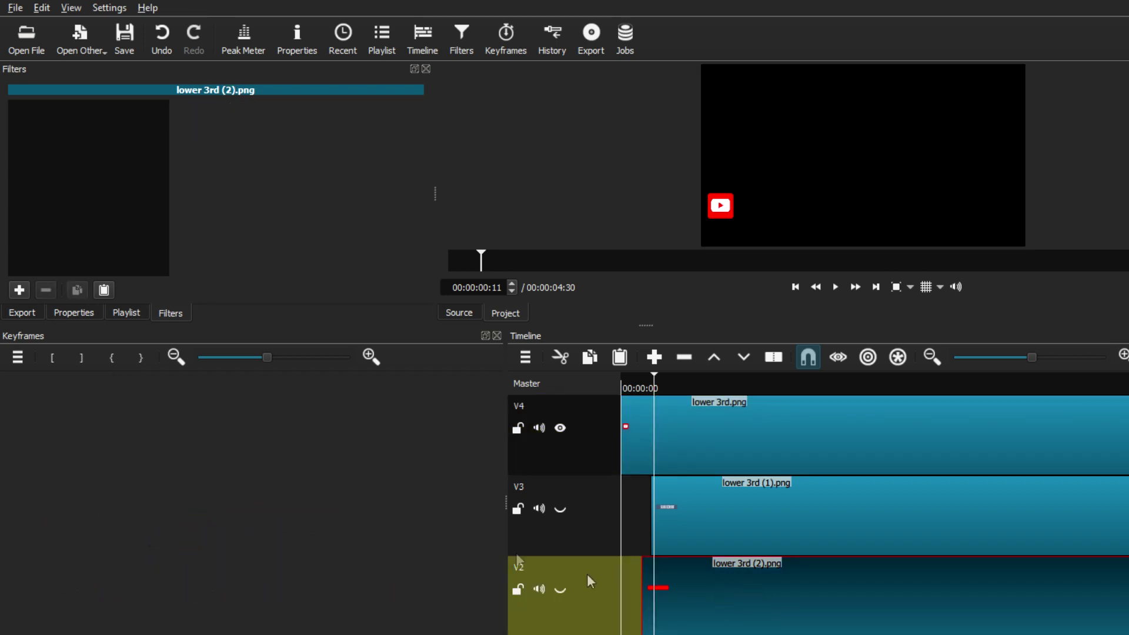
{"action": "left_click", "coordinate": [20, 289]}
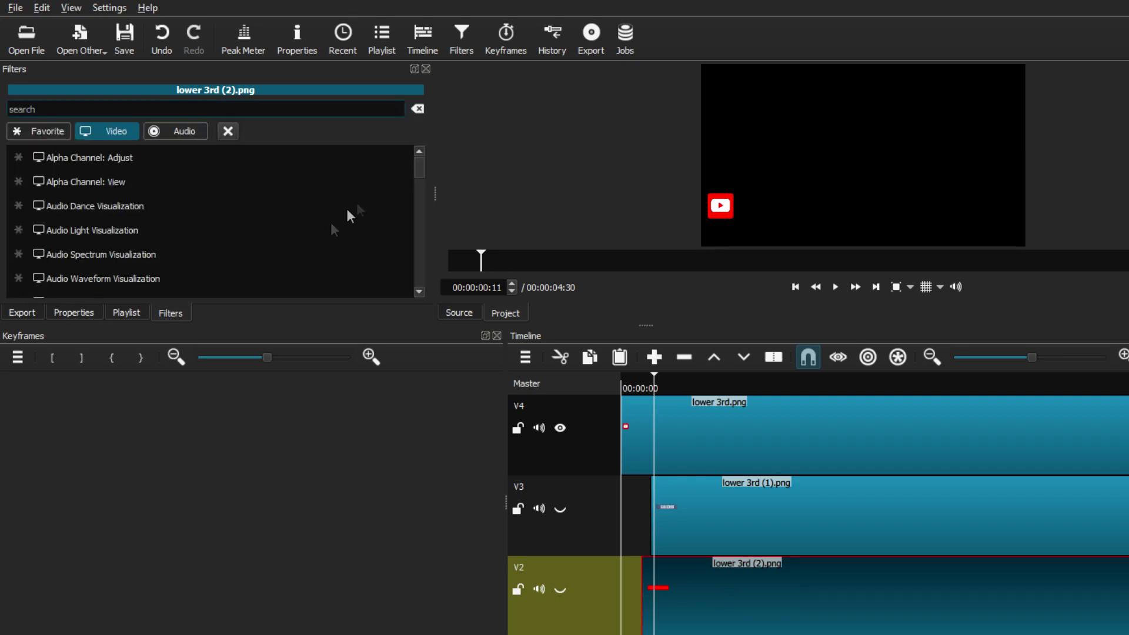
{"action": "left_click_drag", "start_coordinate": [421, 171], "coordinate": [422, 241]}
{"action": "scroll", "coordinate": [420, 252], "scroll_direction": "down", "scroll_amount": 5}
{"action": "left_click", "coordinate": [78, 241]}
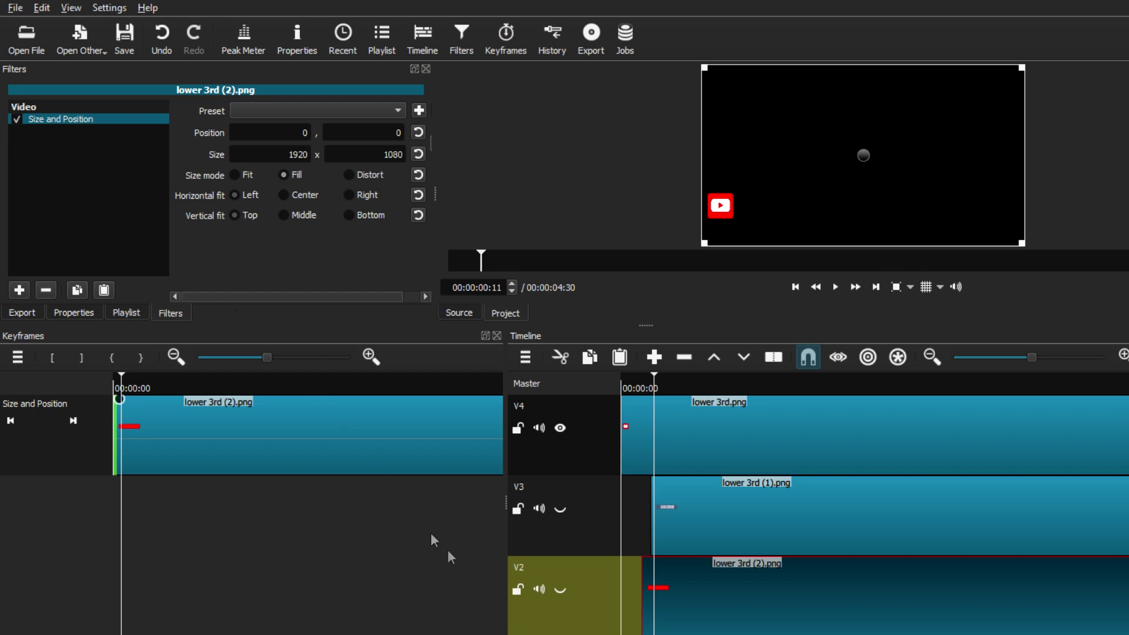
{"action": "left_click", "coordinate": [561, 590]}
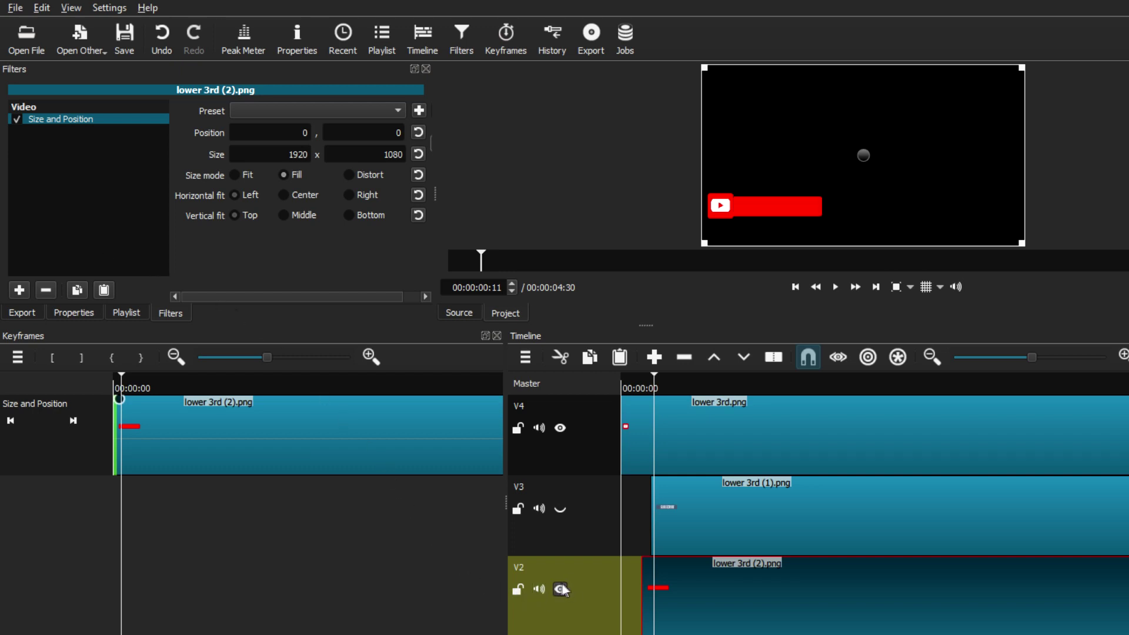
- Try shifting the red bar out of frame at its clip start, to horizontal position -755
{"action": "left_click_drag", "start_coordinate": [655, 377], "coordinate": [617, 376]}
{"action": "left_click", "coordinate": [837, 287]}
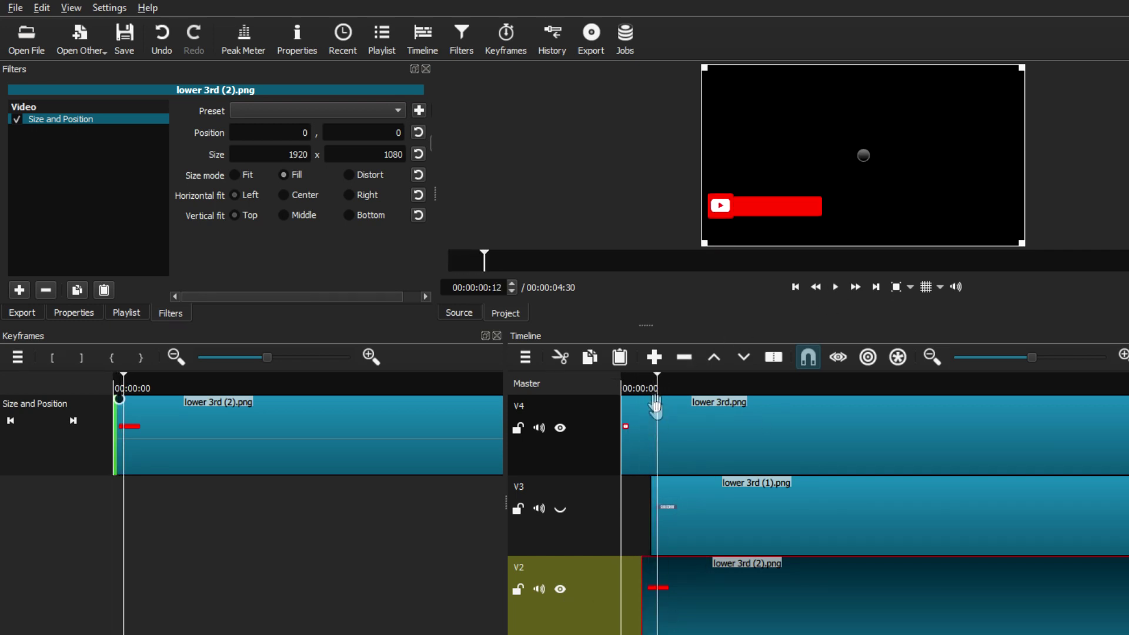
{"action": "left_click_drag", "start_coordinate": [655, 375], "coordinate": [643, 369]}
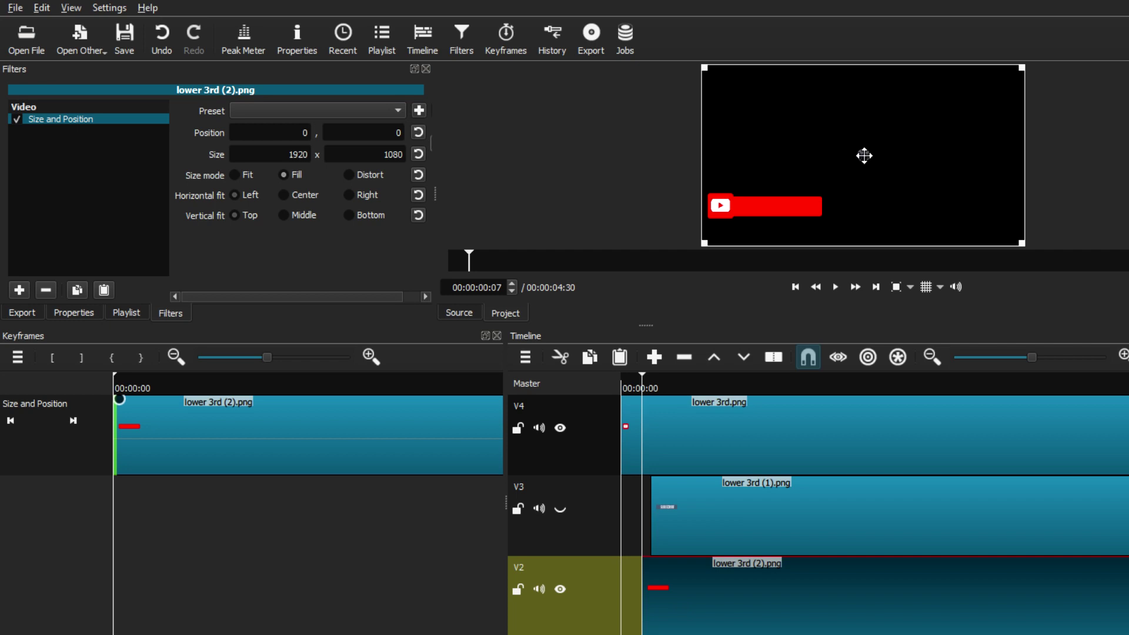
{"action": "left_click_drag", "start_coordinate": [860, 155], "coordinate": [728, 156]}
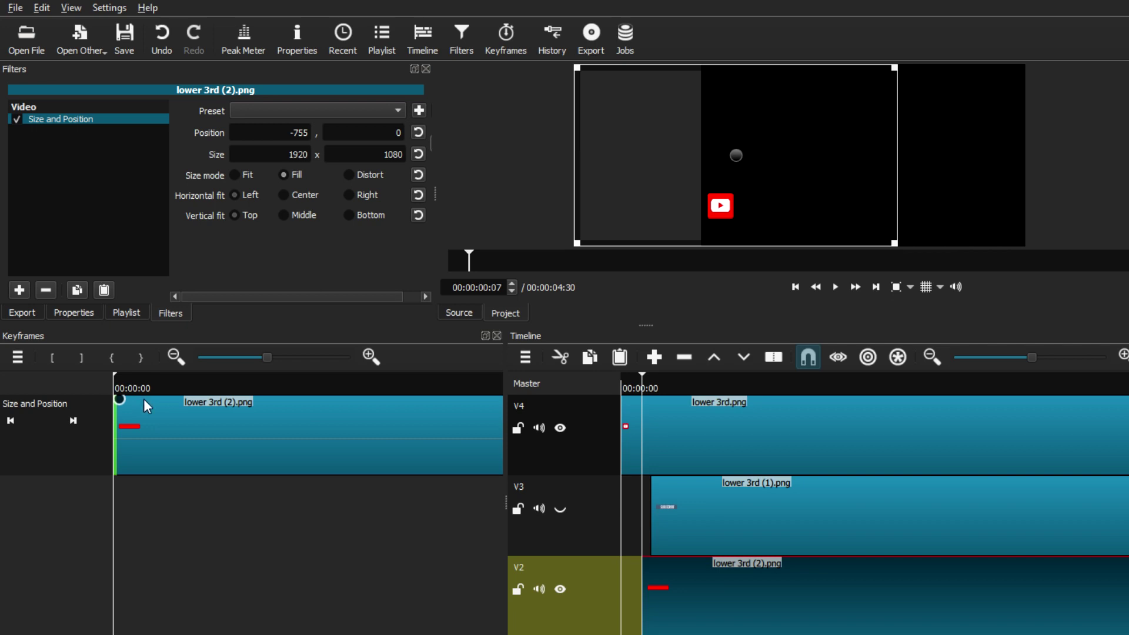
- Set the red bar's horizontal position to 0 with the playhead at frame 20
{"action": "left_click_drag", "start_coordinate": [116, 382], "coordinate": [143, 384]}
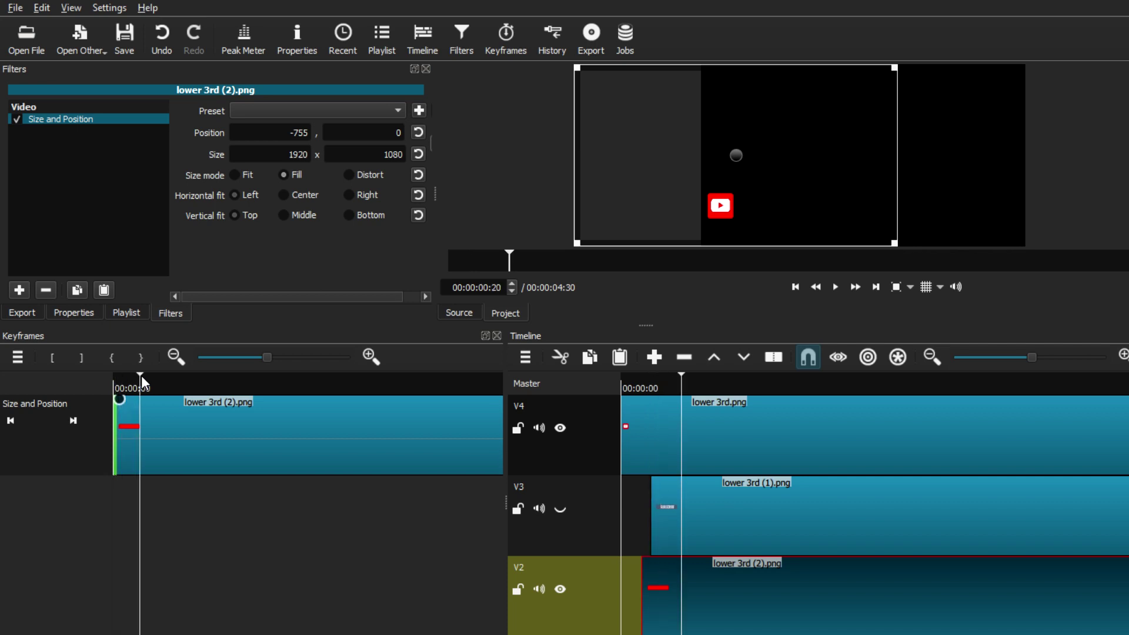
{"action": "double_click", "coordinate": [299, 132]}
{"action": "type", "text": "0"}
{"action": "left_click", "coordinate": [690, 588]}
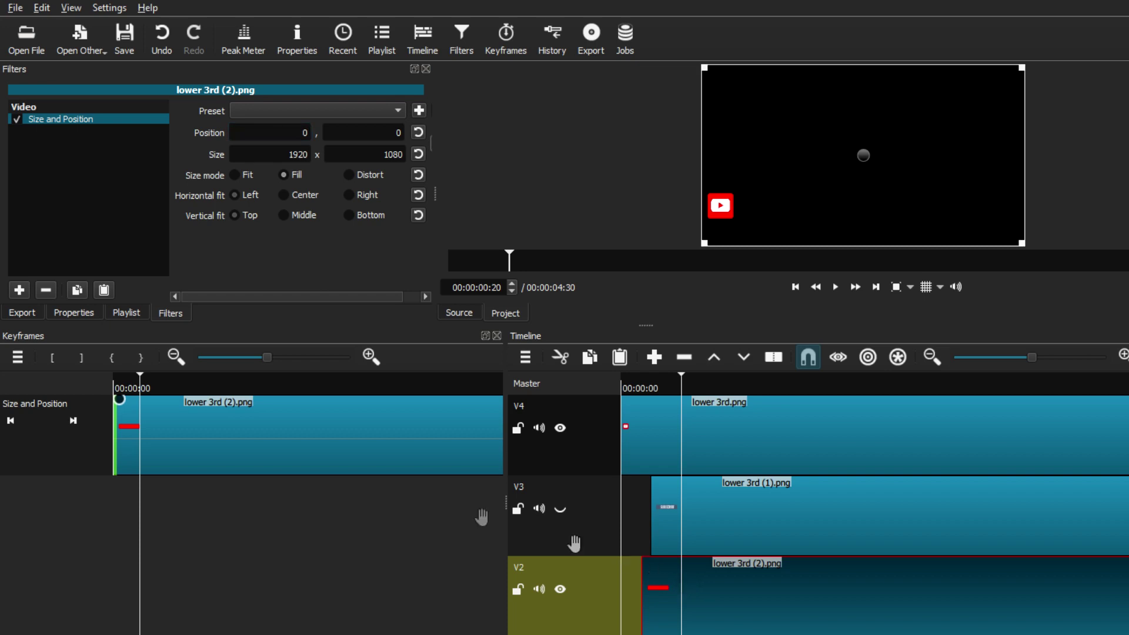
- Give lower 3rd (2).png a start keyframe ramp beginning at horizontal position -788, and preview the bar's slide-in
{"action": "left_click_drag", "start_coordinate": [134, 381], "coordinate": [146, 411]}
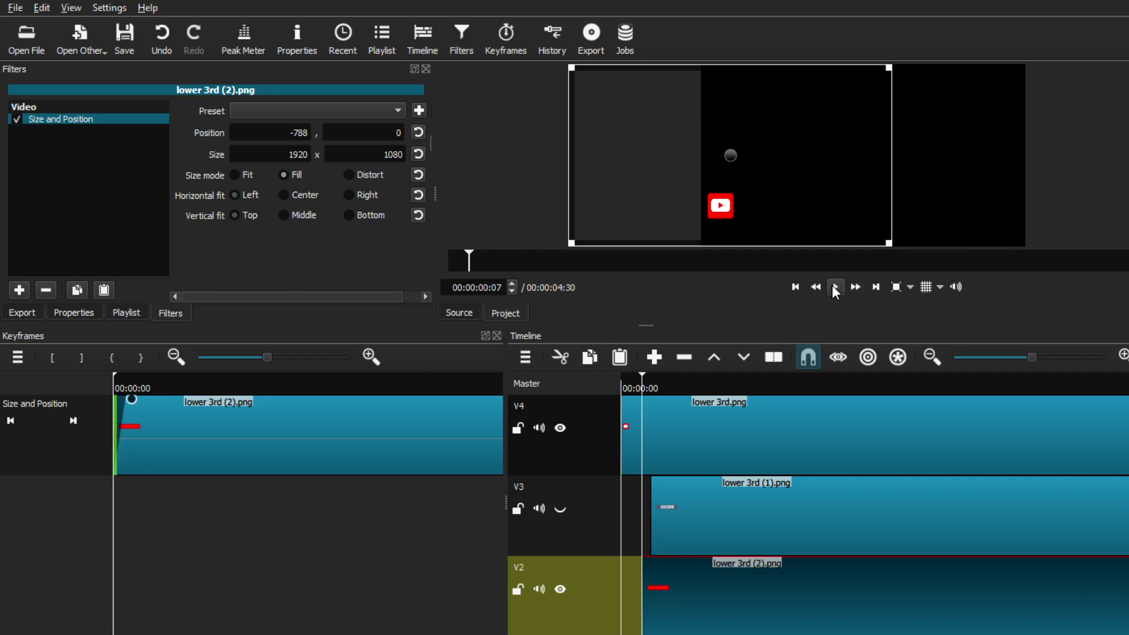
{"action": "left_click", "coordinate": [835, 287]}
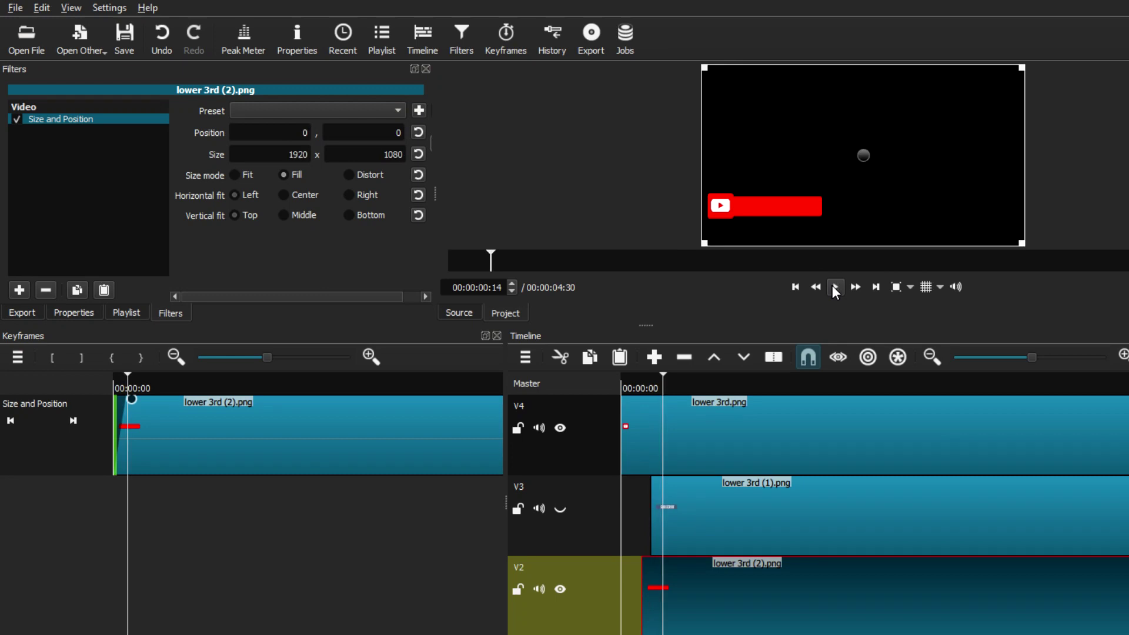
{"action": "left_click", "coordinate": [836, 288]}
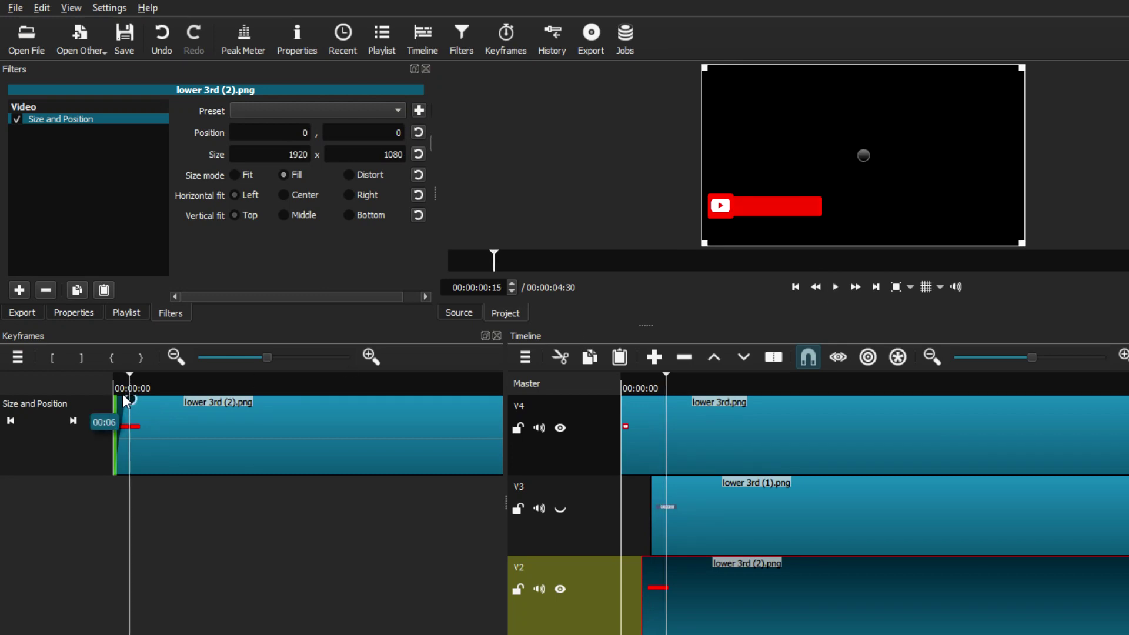
- Fine-tune the start keyframe ramp of lower 3rd (2).png to a slightly shorter length, replaying the slide-in after each change
{"action": "left_click", "coordinate": [125, 400]}
{"action": "left_click", "coordinate": [836, 287]}
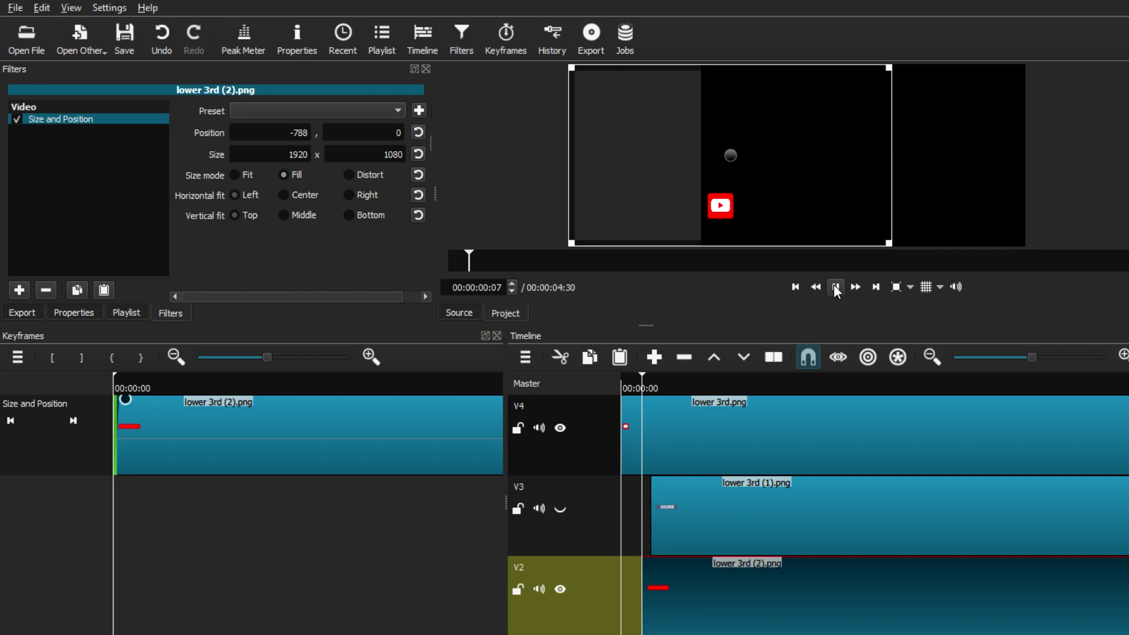
{"action": "left_click", "coordinate": [836, 287]}
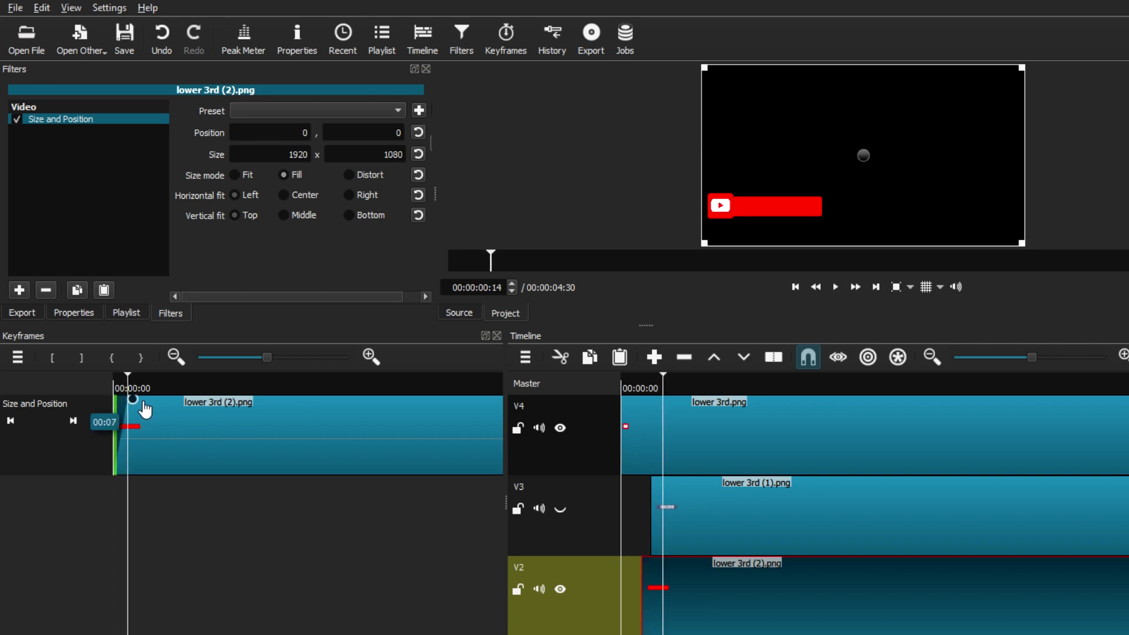
{"action": "left_click_drag", "start_coordinate": [137, 410], "coordinate": [140, 410]}
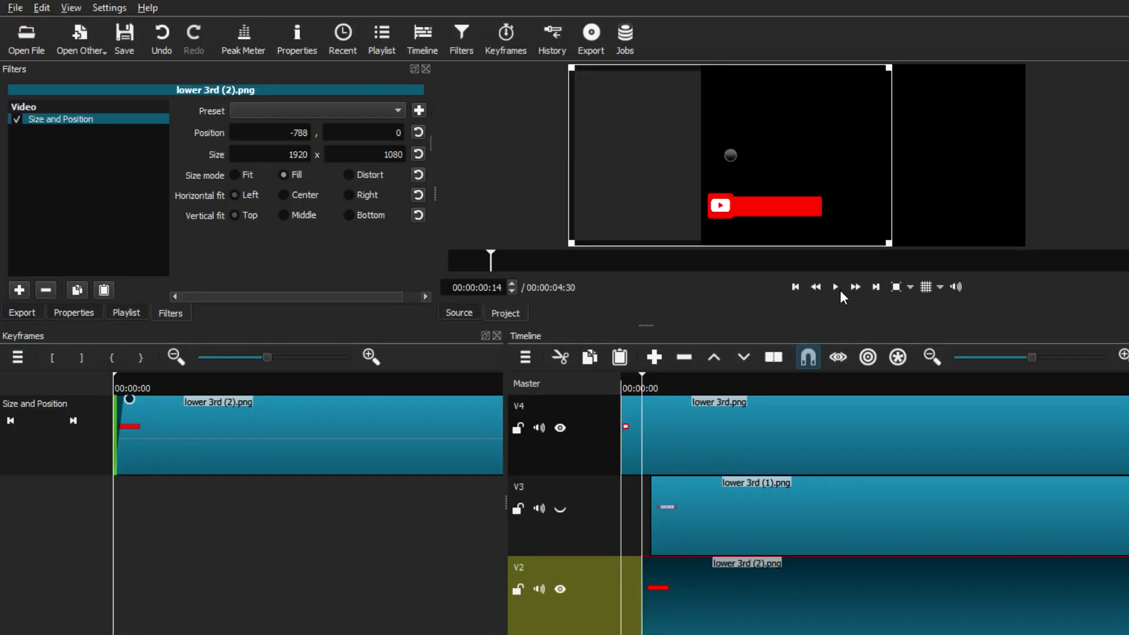
{"action": "left_click", "coordinate": [837, 283]}
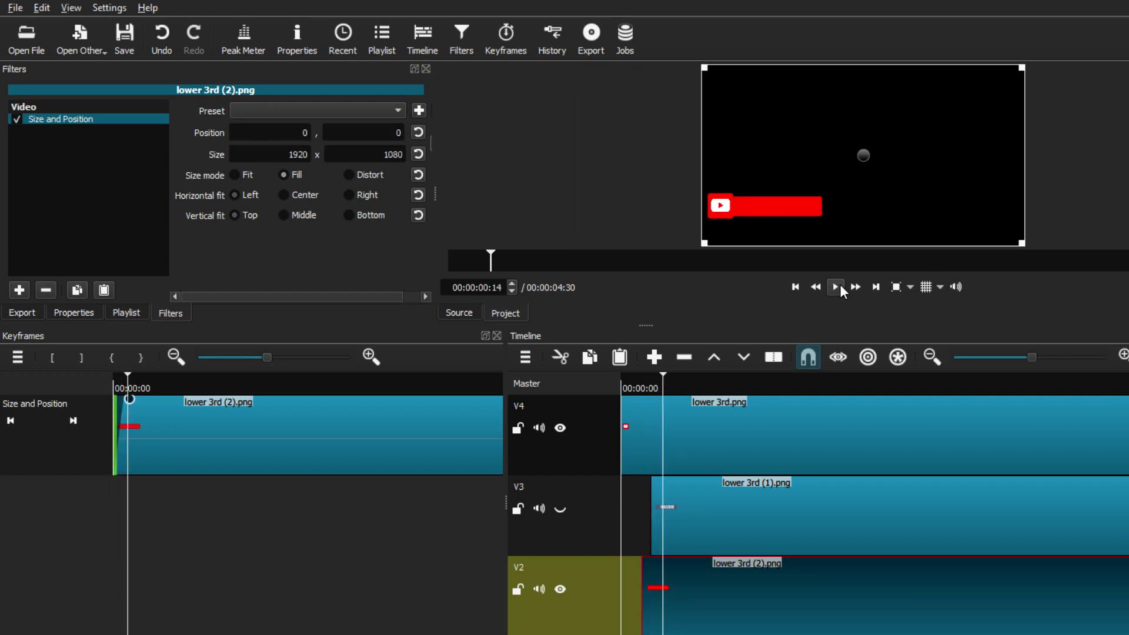
{"action": "left_click", "coordinate": [838, 286]}
- Add the Mask: Simple Shape filter to lower 3rd (2).png and play from the start of the clip
{"action": "left_click", "coordinate": [19, 290]}
{"action": "scroll", "coordinate": [29, 291], "scroll_direction": "down", "scroll_amount": 3}
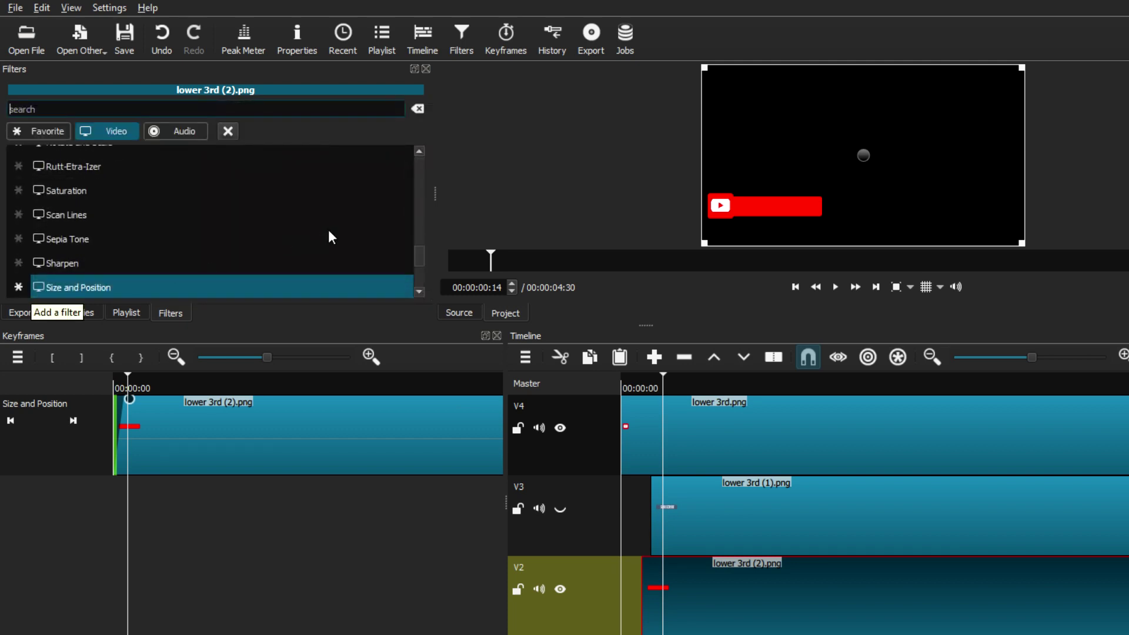
{"action": "scroll", "coordinate": [328, 233], "scroll_direction": "down", "scroll_amount": 3}
{"action": "scroll", "coordinate": [328, 237], "scroll_direction": "up", "scroll_amount": 6}
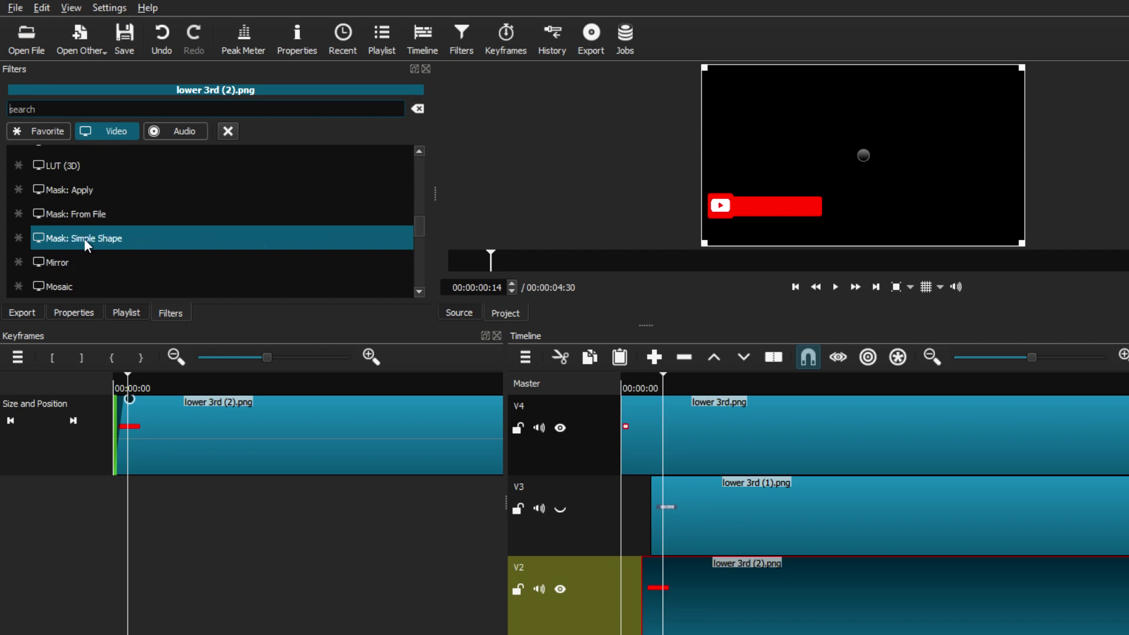
{"action": "left_click", "coordinate": [91, 240]}
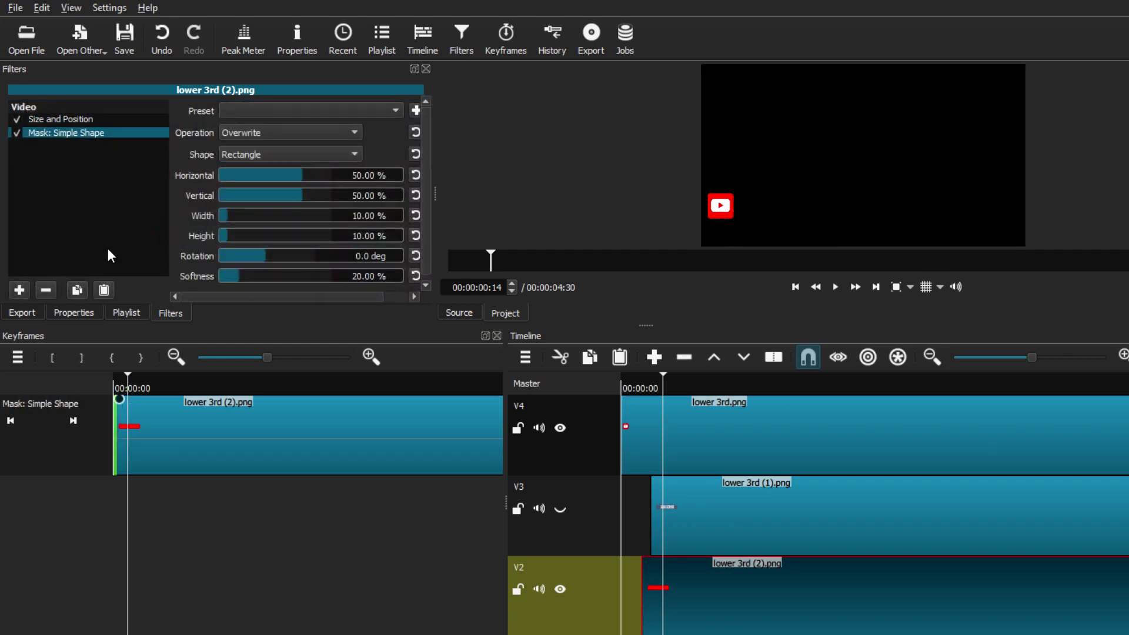
{"action": "left_click_drag", "start_coordinate": [663, 383], "coordinate": [642, 385]}
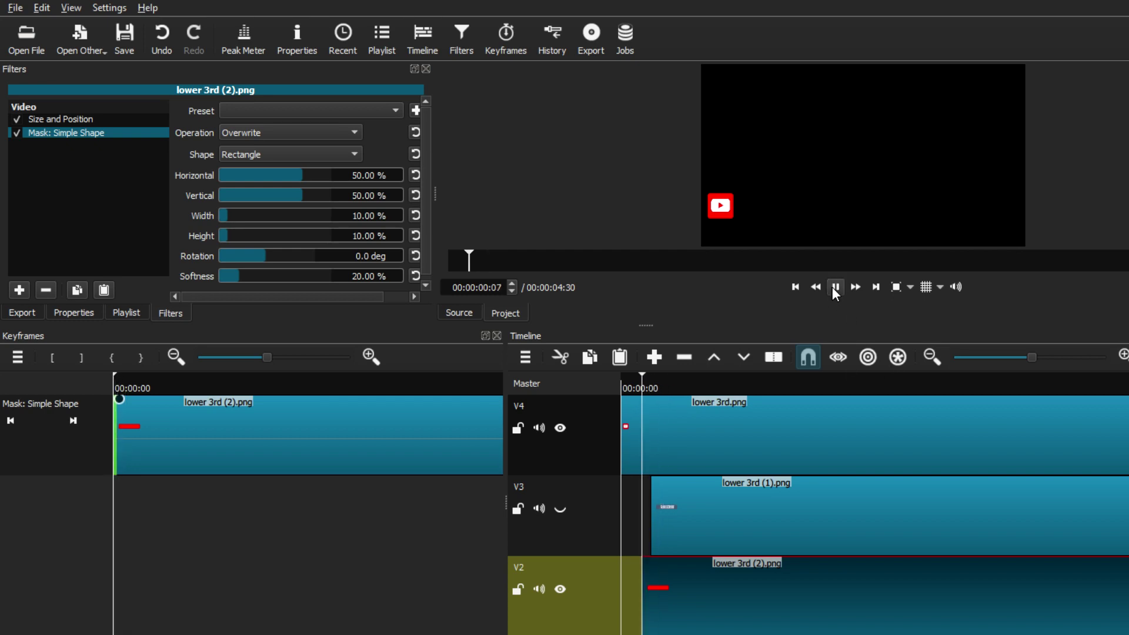
{"action": "left_click", "coordinate": [833, 286]}
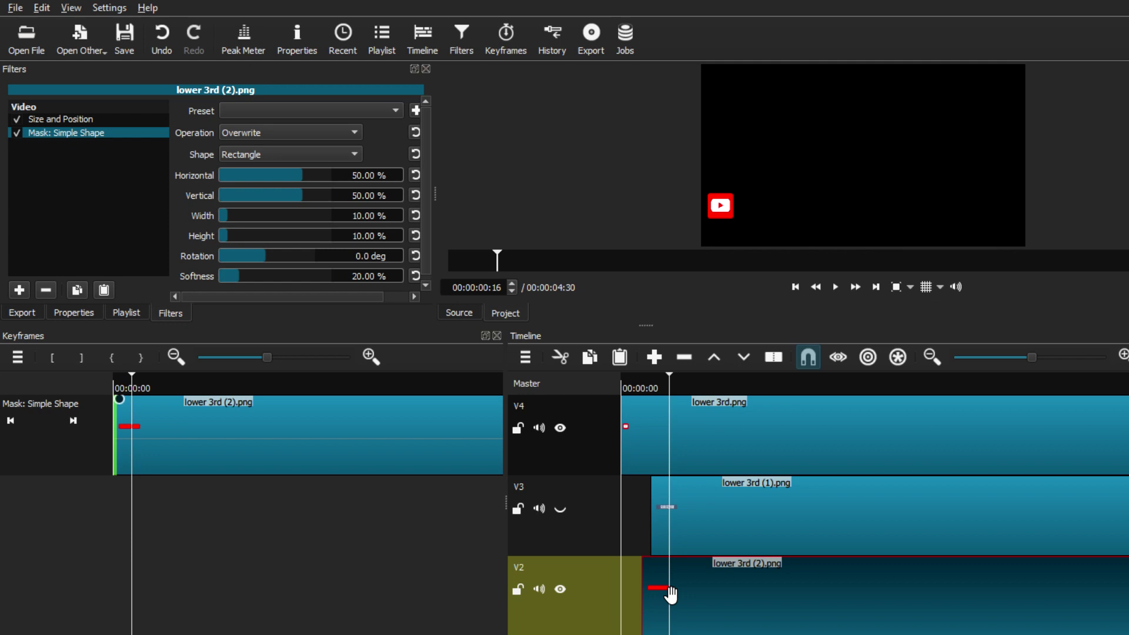
- Close the keyframe view and remove the transparent clip from track V1
{"action": "left_click", "coordinate": [497, 336]}
{"action": "scroll", "coordinate": [518, 511], "scroll_direction": "down", "scroll_amount": 1}
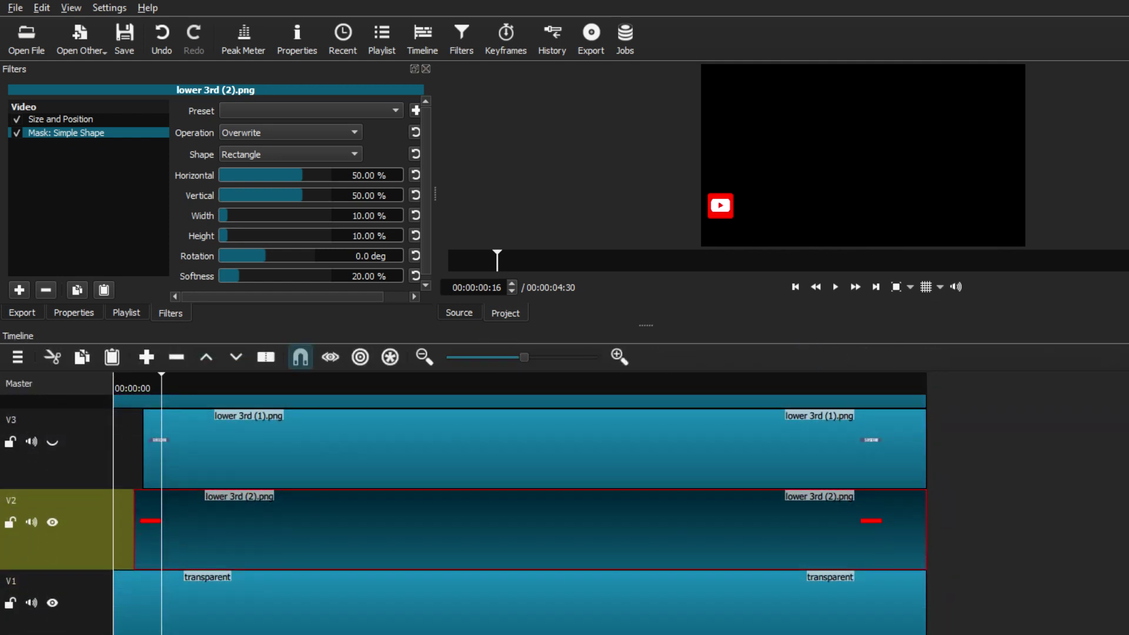
{"action": "left_click", "coordinate": [301, 616]}
{"action": "key", "text": "Home"}
{"action": "key", "text": "Delete"}
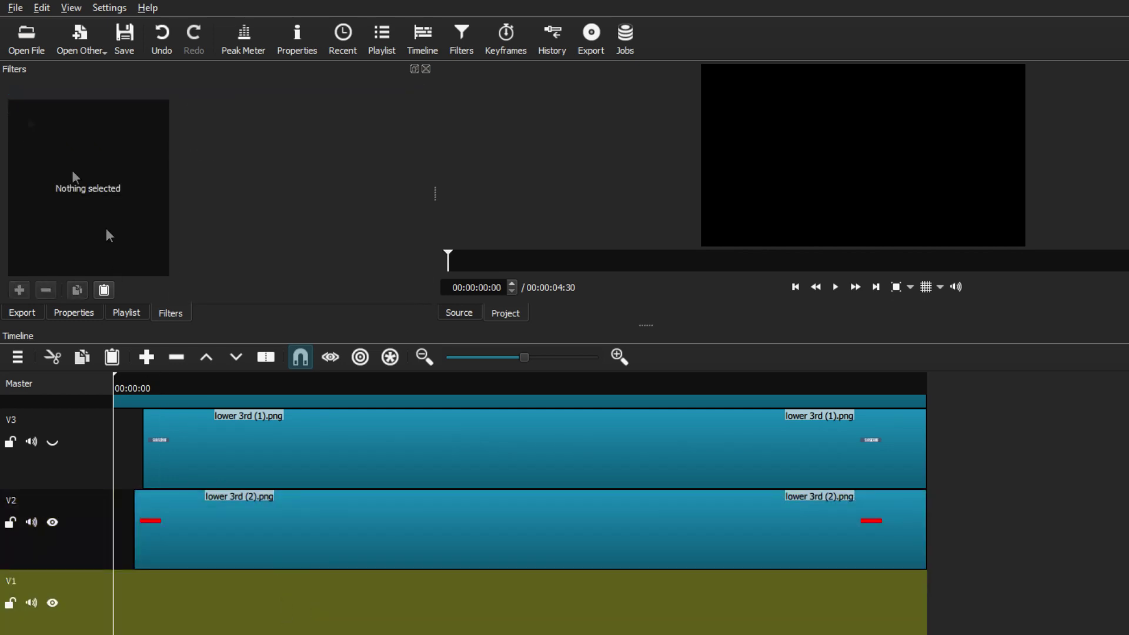
- Create a green color clip (#00aa00) and place it at the start of track V1 as the background
{"action": "left_click", "coordinate": [13, 8]}
{"action": "left_click", "coordinate": [421, 217]}
{"action": "left_click", "coordinate": [528, 221]}
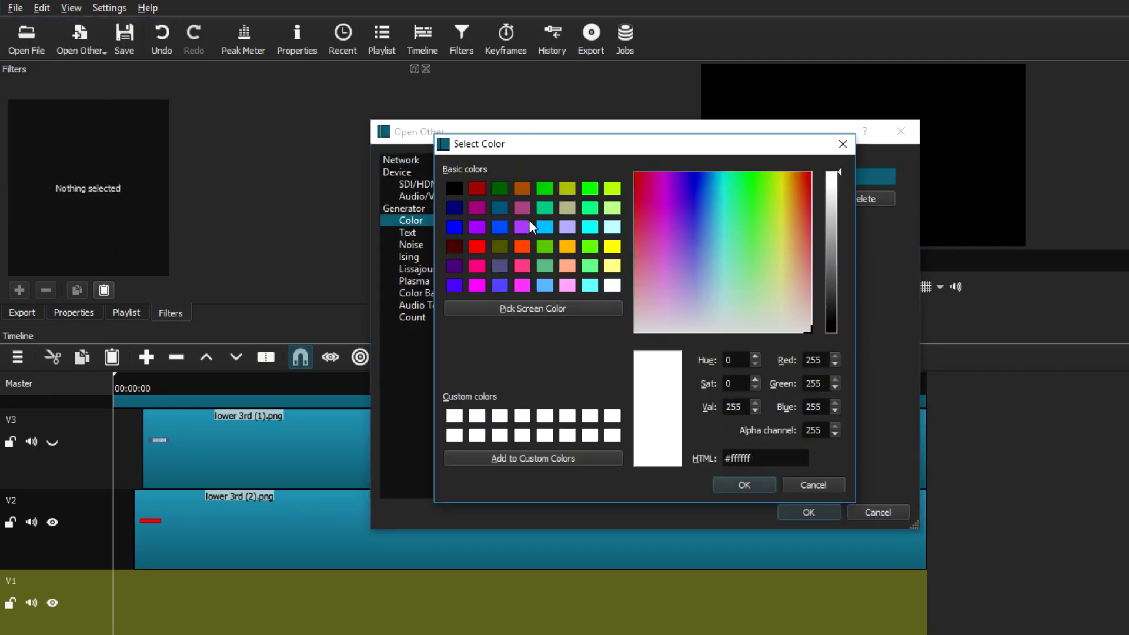
{"action": "left_click", "coordinate": [474, 187]}
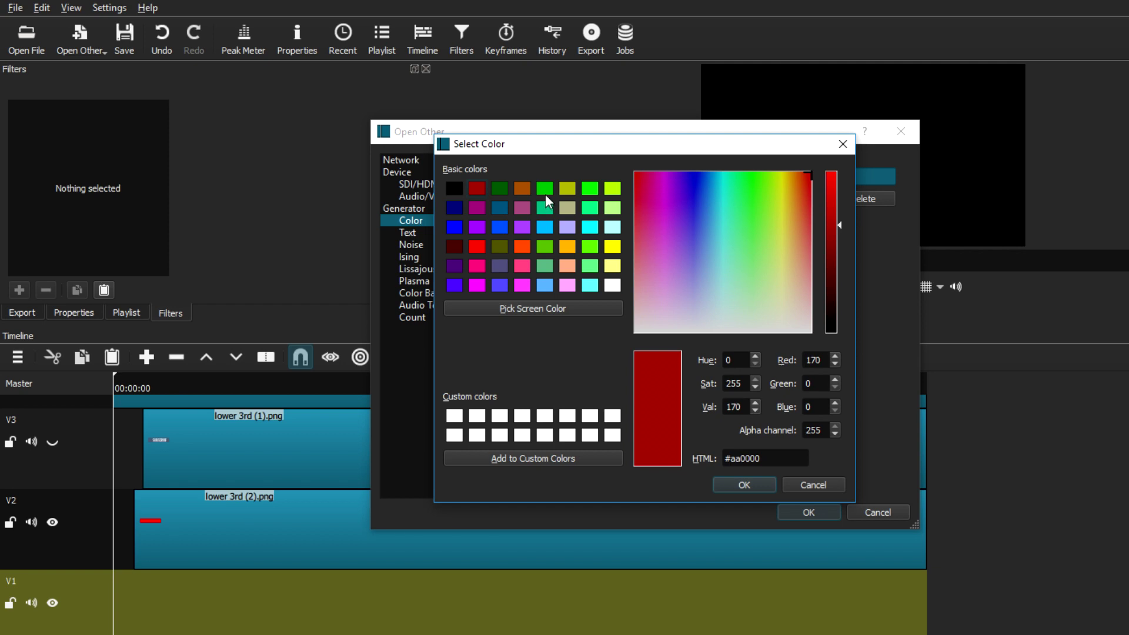
{"action": "left_click", "coordinate": [545, 190]}
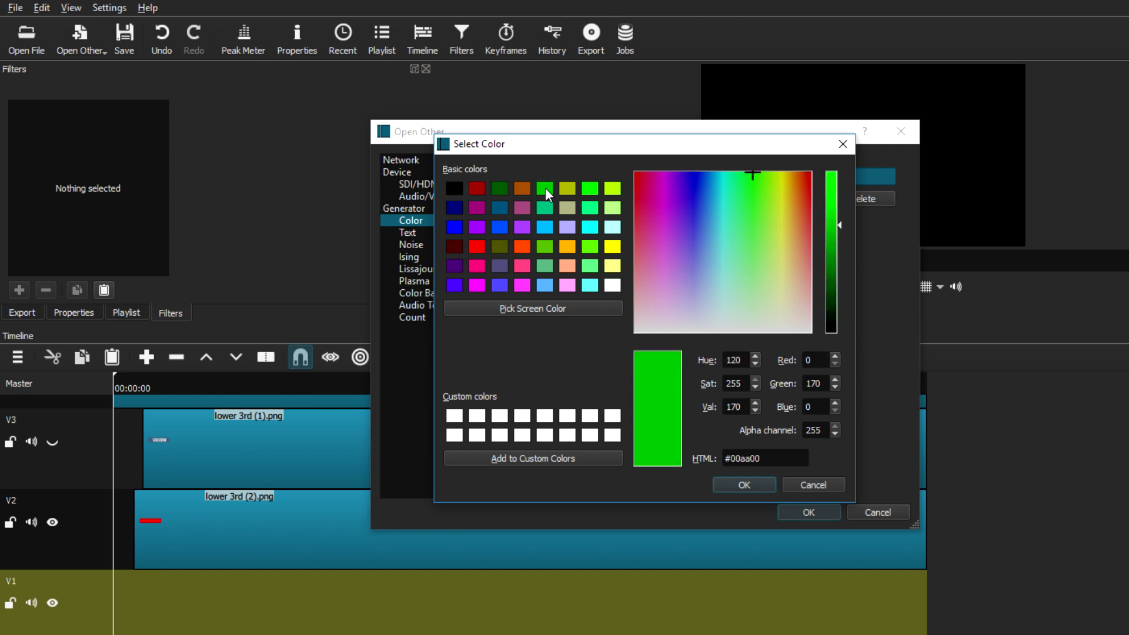
{"action": "left_click", "coordinate": [761, 482]}
{"action": "left_click", "coordinate": [809, 513]}
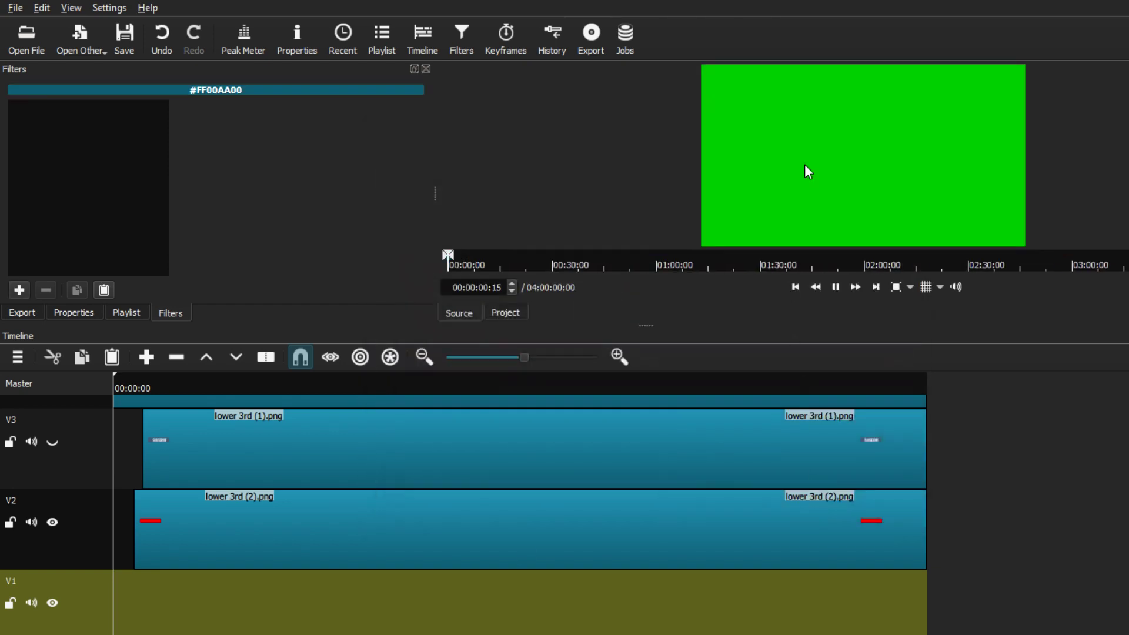
{"action": "left_click_drag", "start_coordinate": [272, 632], "coordinate": [136, 598]}
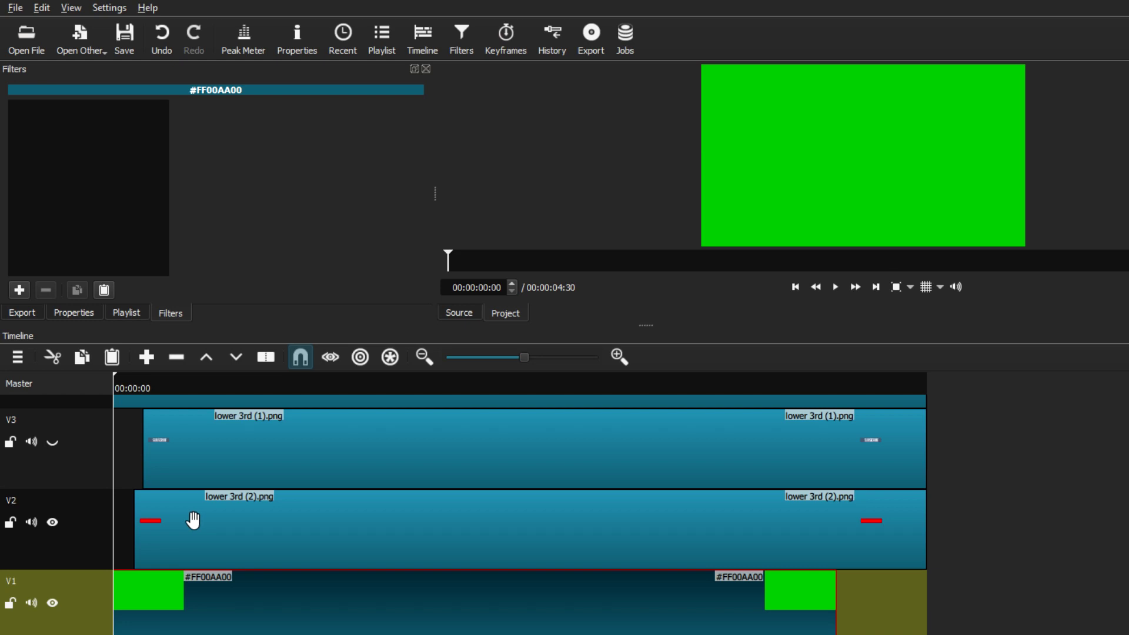
- Set the operation of the Mask: Simple Shape filter on lower 3rd (2).png to Minimum
{"action": "left_click", "coordinate": [193, 520]}
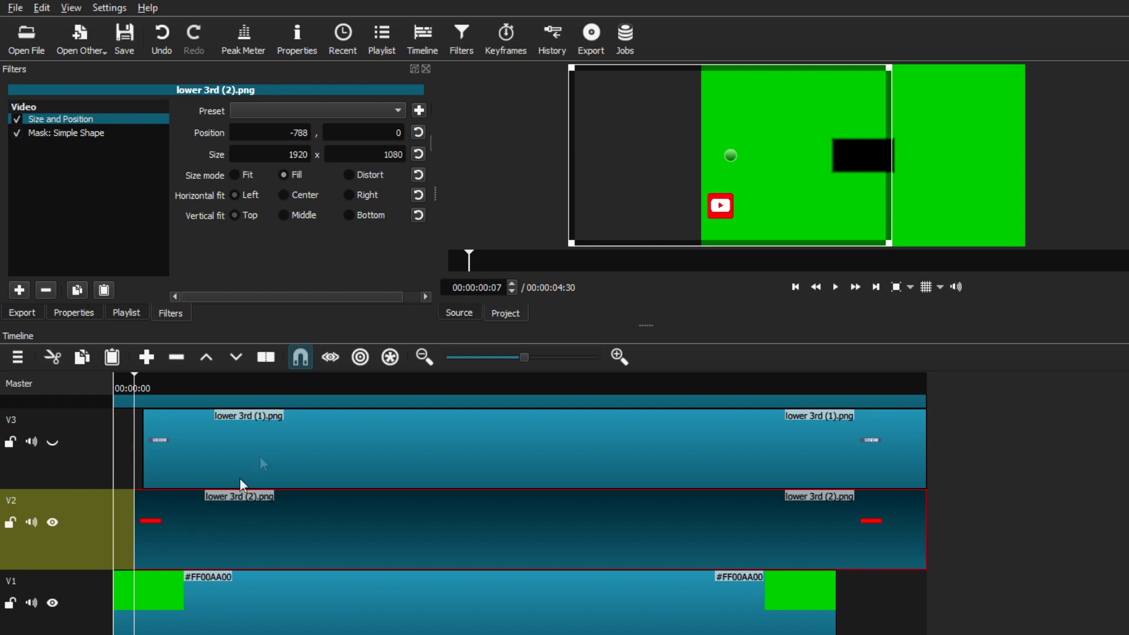
{"action": "left_click", "coordinate": [504, 38]}
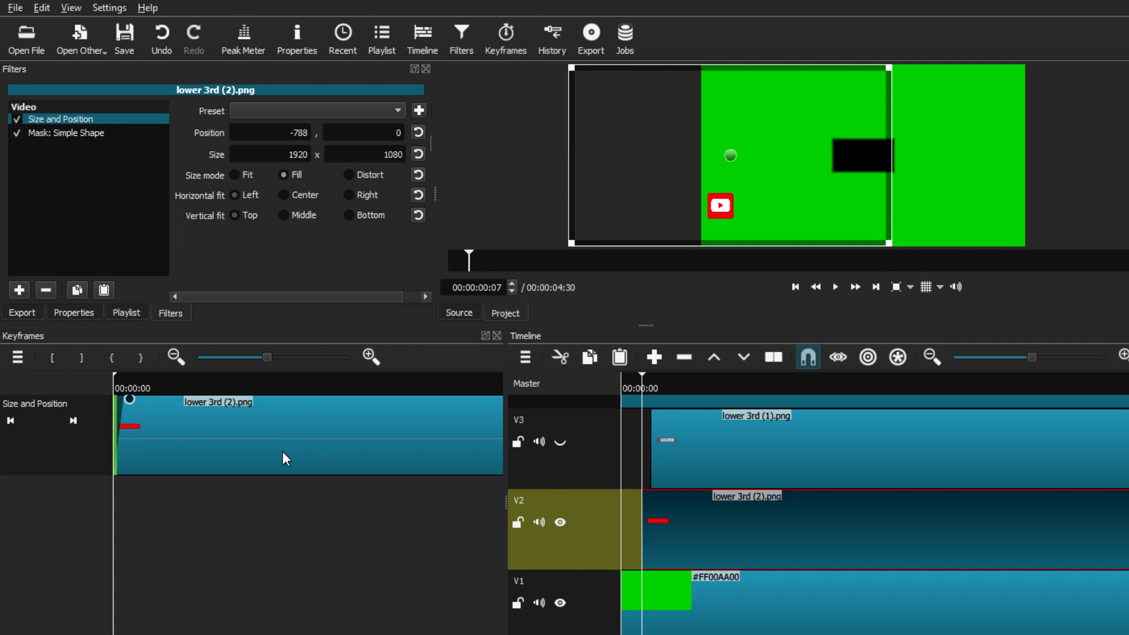
{"action": "left_click", "coordinate": [85, 132]}
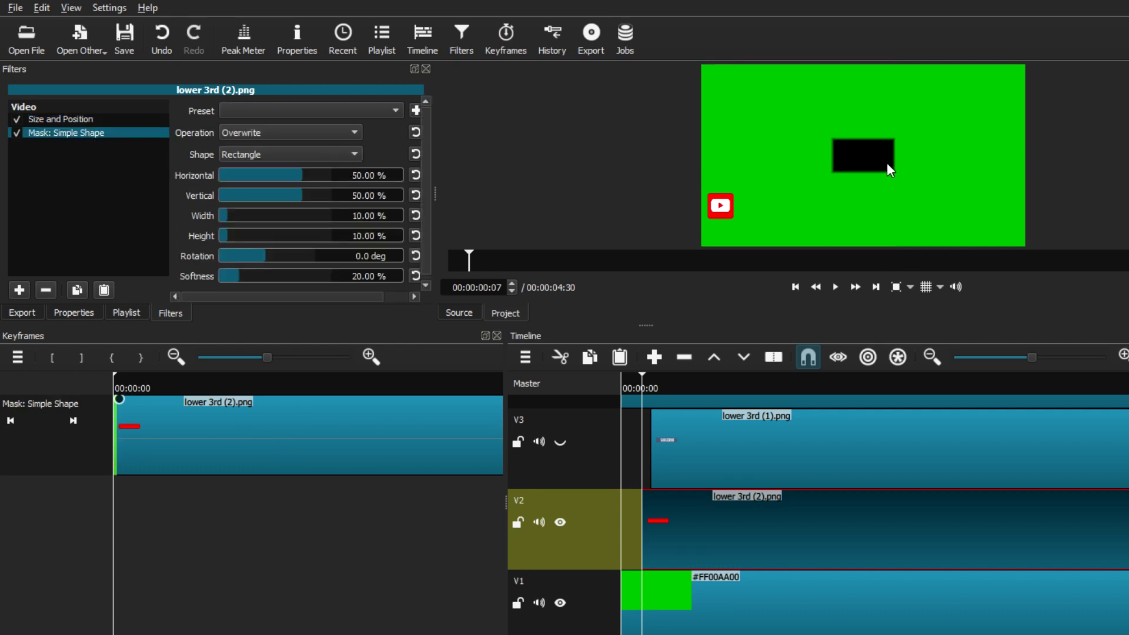
{"action": "left_click_drag", "start_coordinate": [886, 163], "coordinate": [872, 158]}
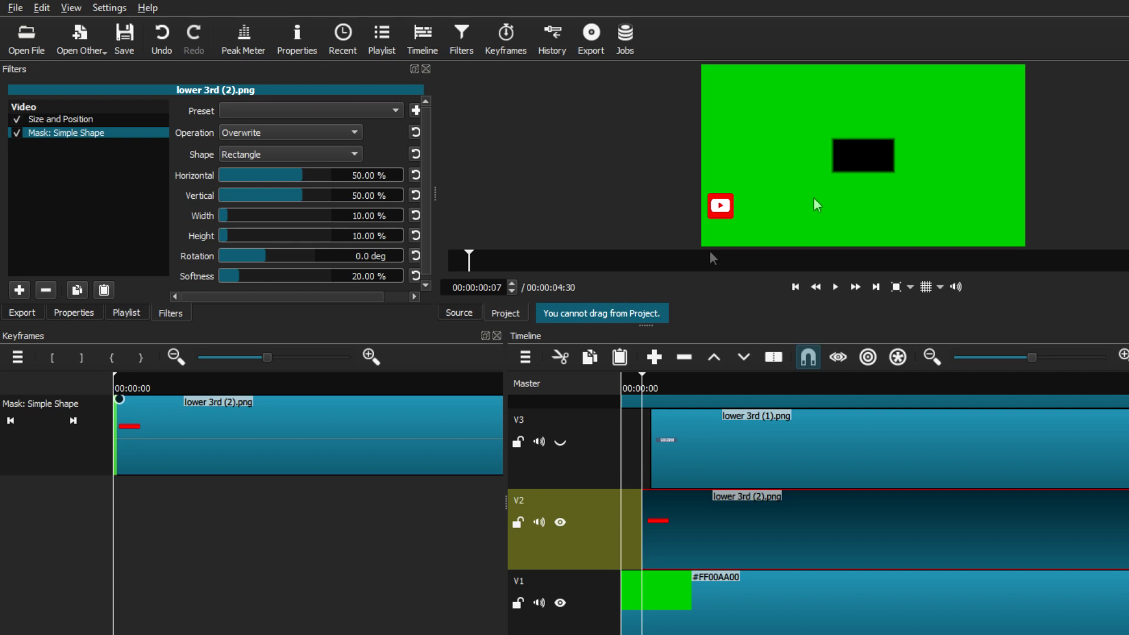
{"action": "left_click", "coordinate": [301, 133]}
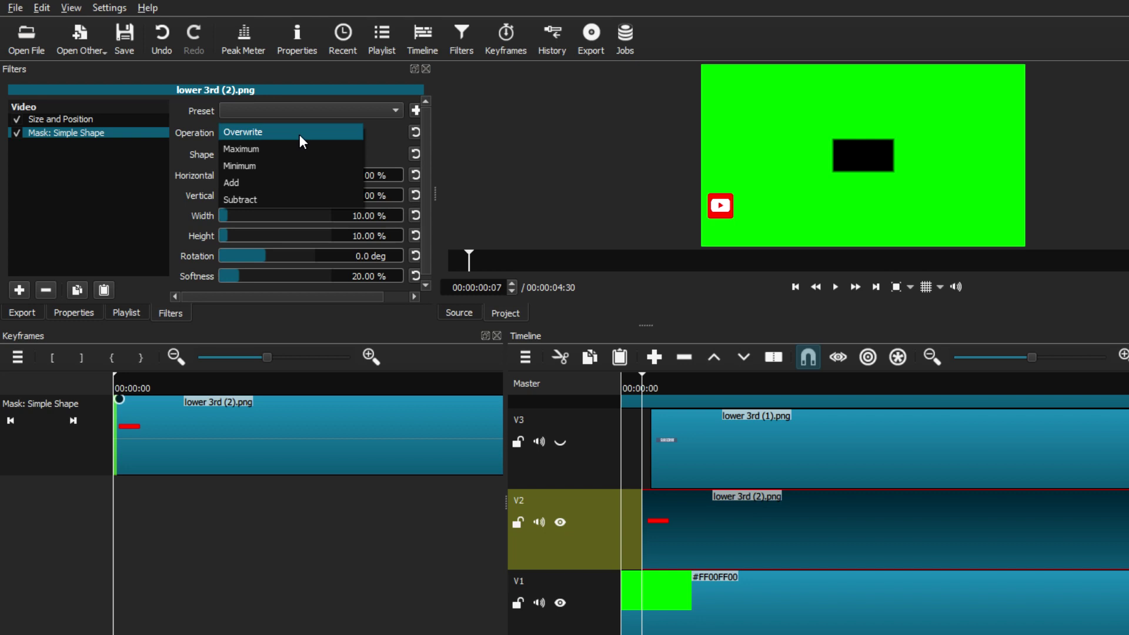
{"action": "left_click", "coordinate": [283, 165]}
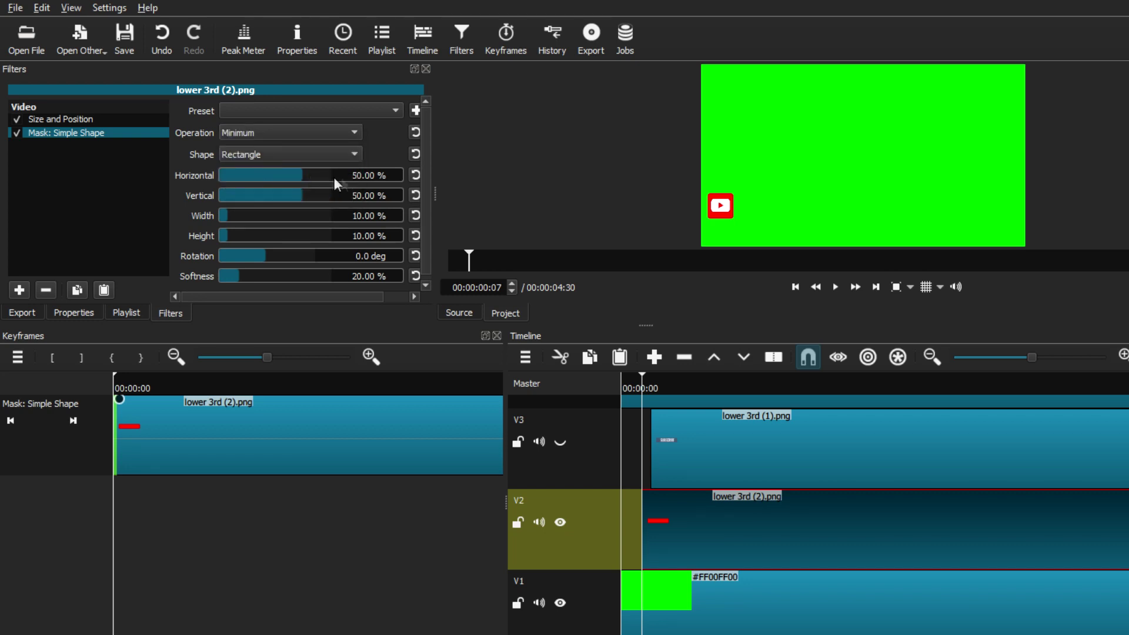
- Set the rectangular mask to horizontal 62.24%, vertical 100%, width 70.63% and height 100%
{"action": "left_click_drag", "start_coordinate": [352, 175], "coordinate": [376, 179]}
{"action": "type", "text": "6"}
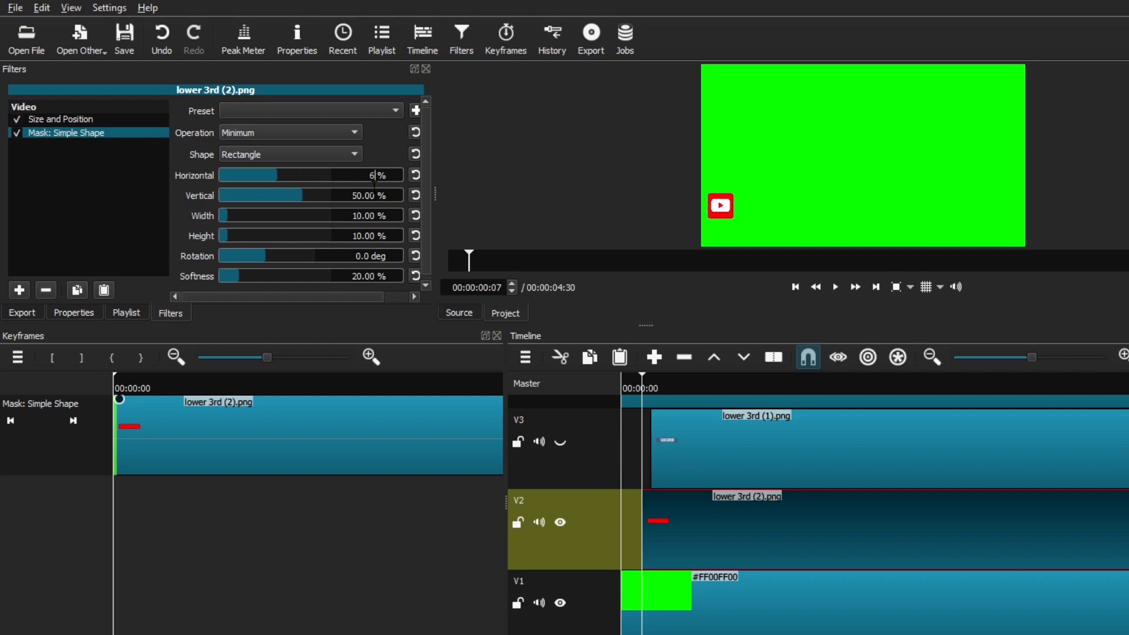
{"action": "type", "text": "2.24"}
{"action": "double_click", "coordinate": [362, 215]}
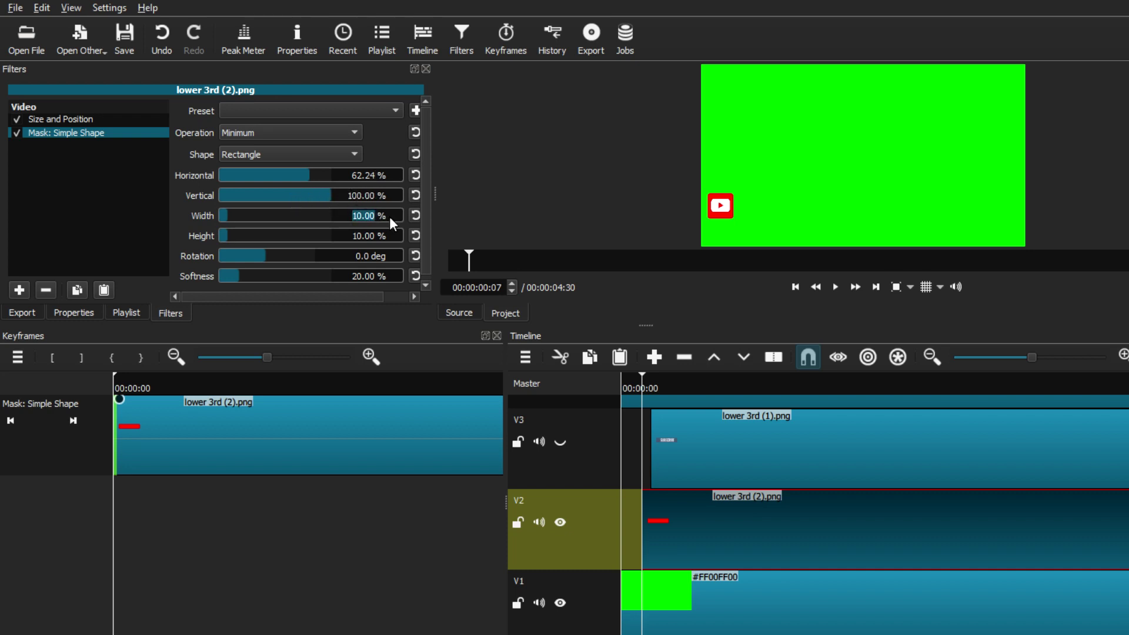
{"action": "type", "text": "70"}
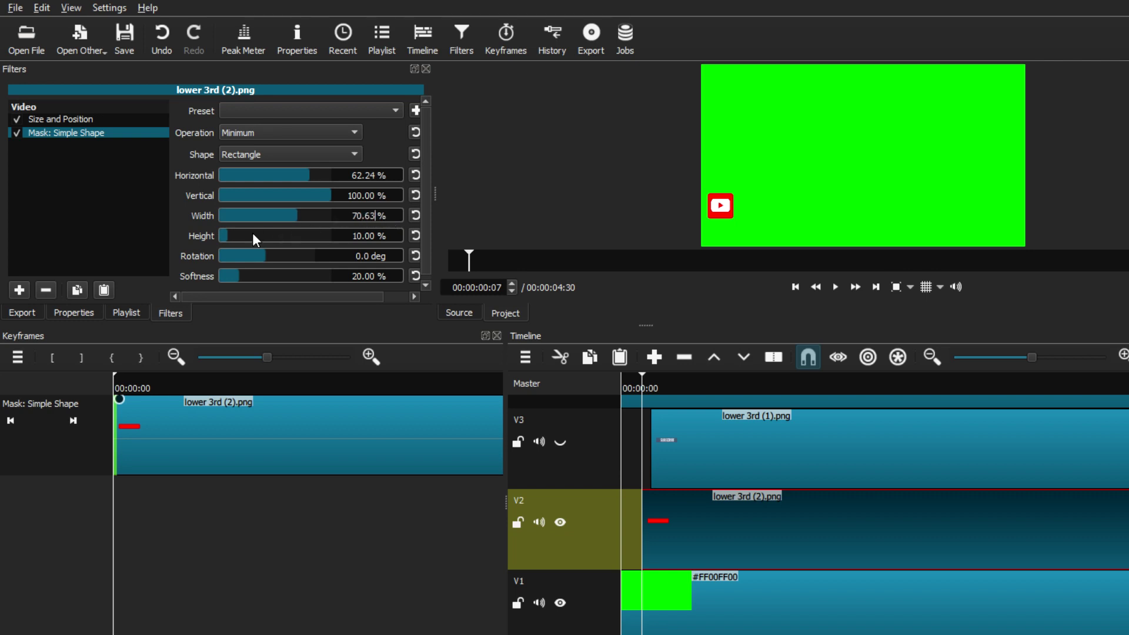
{"action": "left_click_drag", "start_coordinate": [227, 232], "coordinate": [312, 230]}
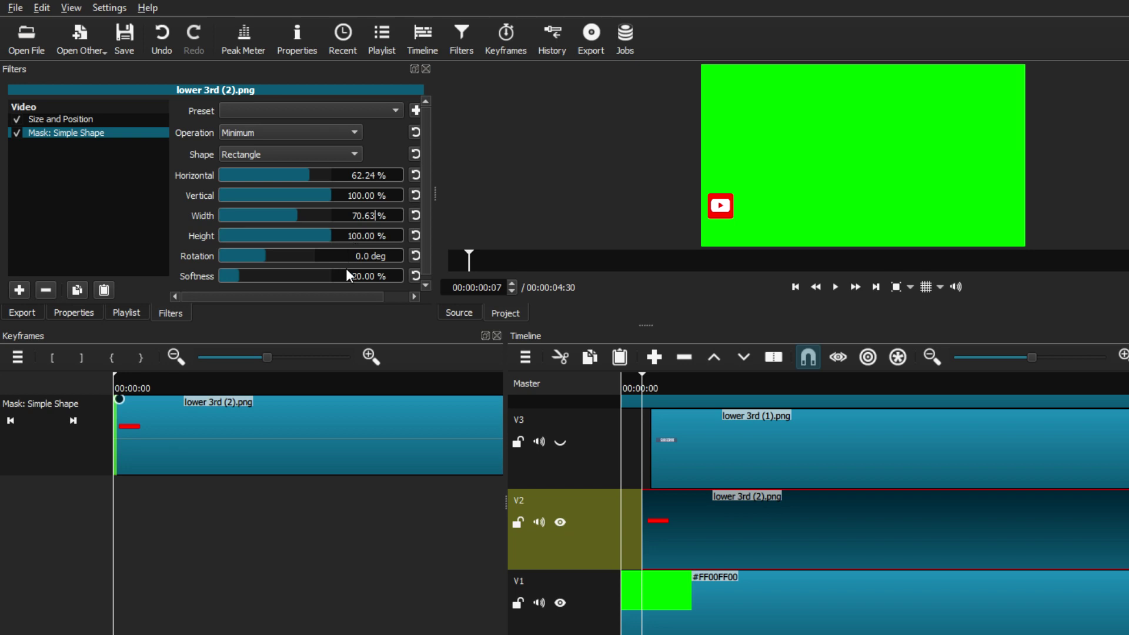
- Set the mask's rotation to 83.4 deg and its softness to 0%
{"action": "left_click", "coordinate": [396, 258]}
{"action": "type", "text": "0"}
{"action": "key", "text": "Return"}
{"action": "key", "text": "BackSpace"}
{"action": "type", "text": "83.4"}
{"action": "left_click_drag", "start_coordinate": [237, 272], "coordinate": [214, 274]}
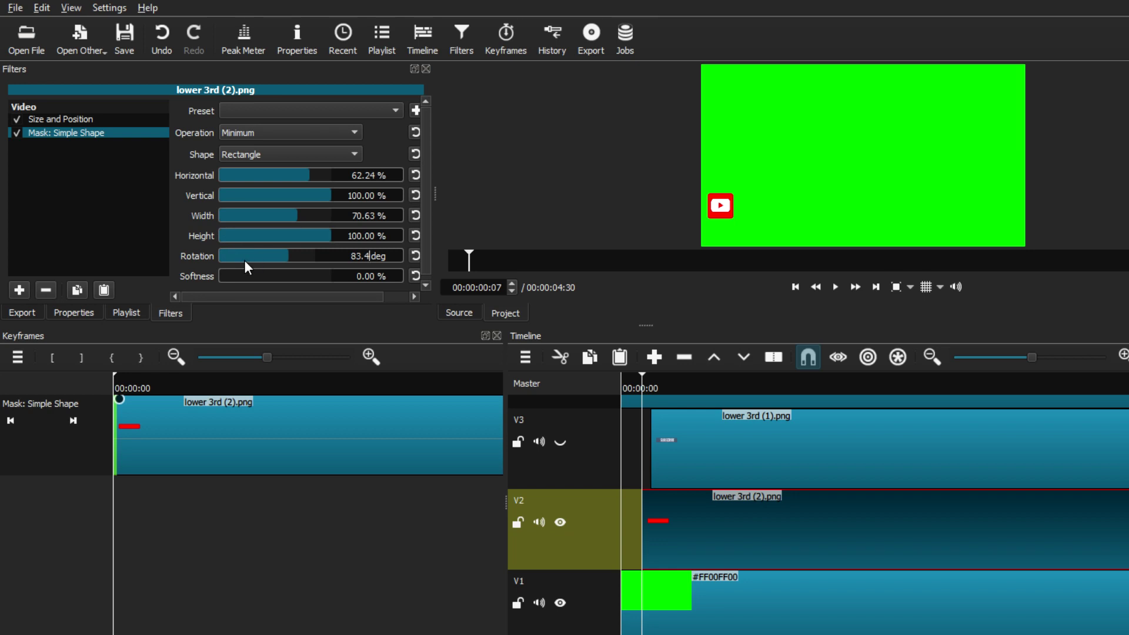
- Play the masked red bar's slide-in, replaying it from the start of the timeline
{"action": "left_click", "coordinate": [835, 287]}
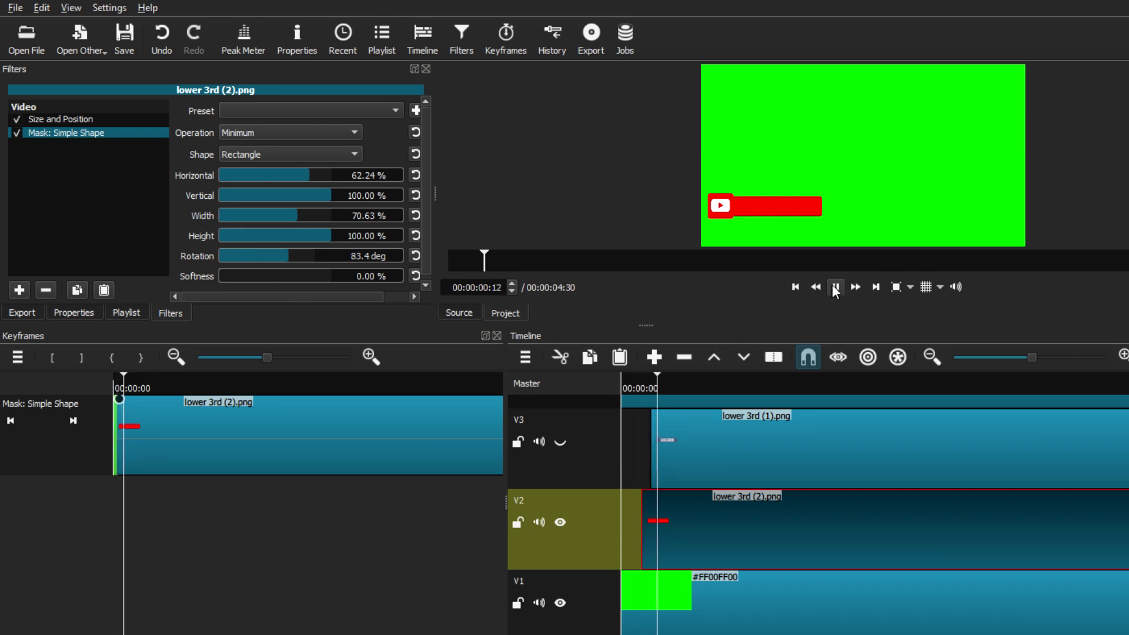
{"action": "left_click", "coordinate": [835, 288]}
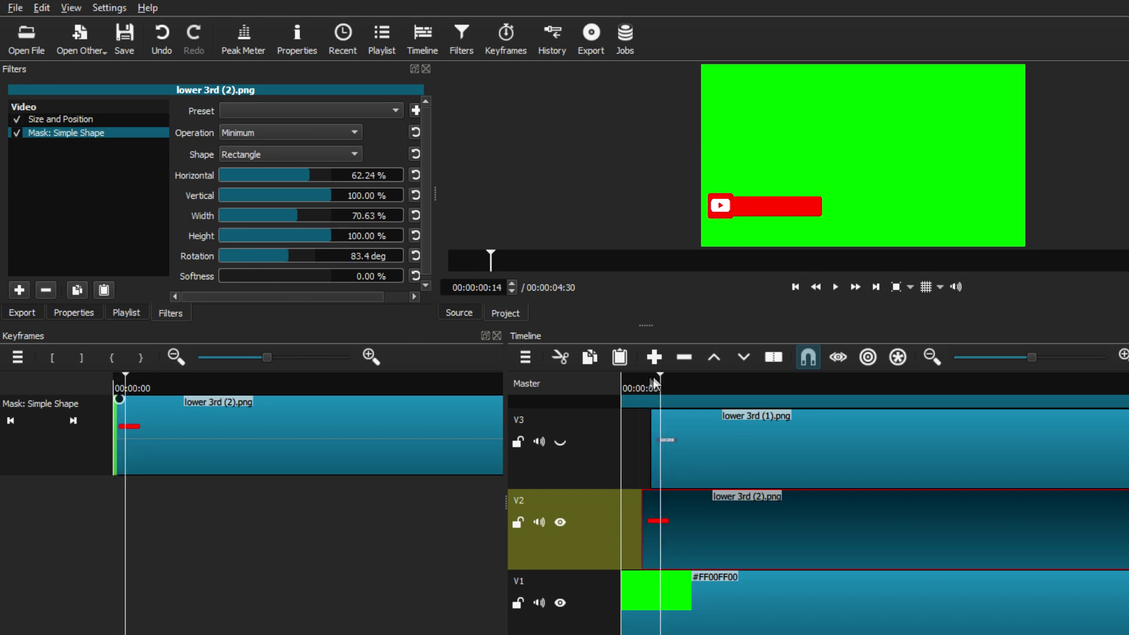
{"action": "left_click", "coordinate": [619, 385]}
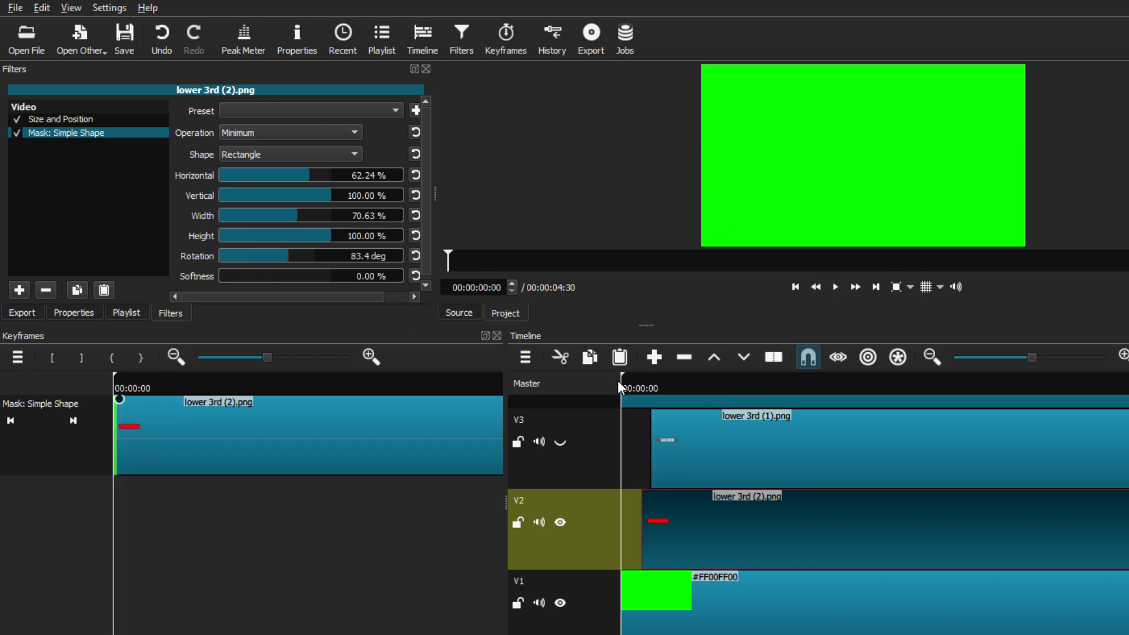
{"action": "left_click", "coordinate": [835, 287]}
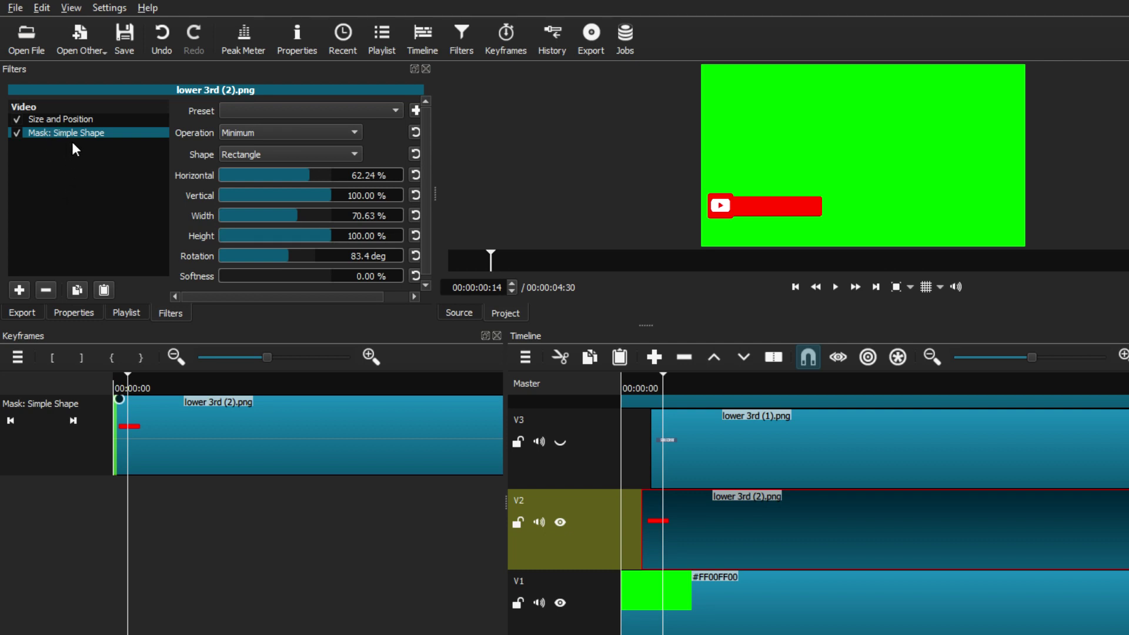
- Copy the filters of lower 3rd (2).png and paste them onto lower 3rd (1).png on track V3
{"action": "key", "text": "Tab"}
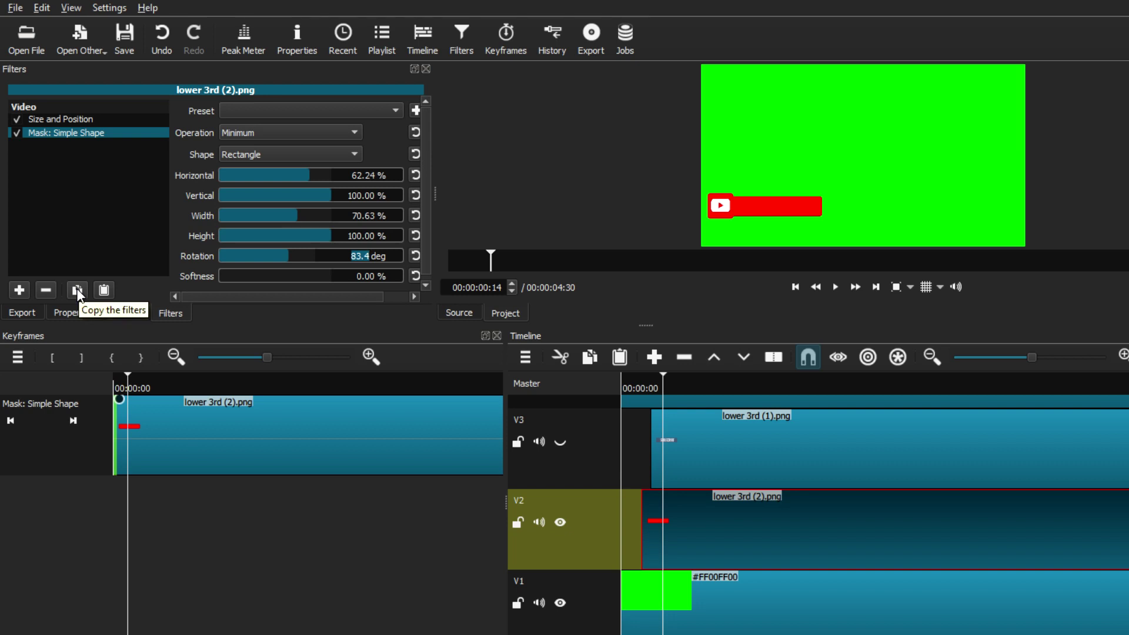
{"action": "left_click", "coordinate": [78, 291]}
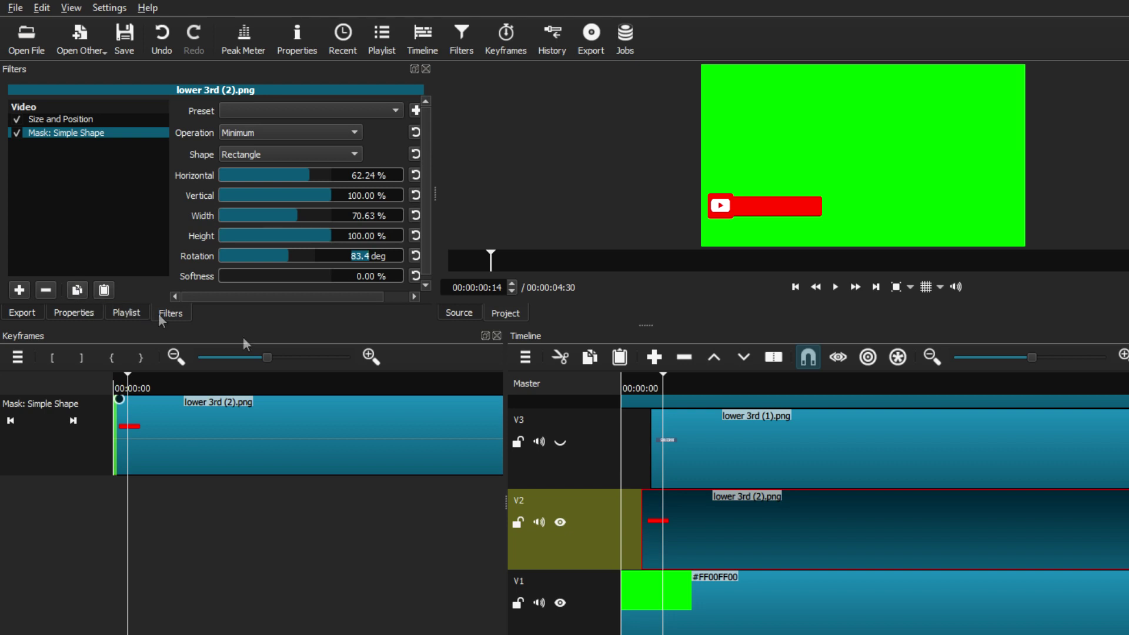
{"action": "left_click", "coordinate": [729, 444]}
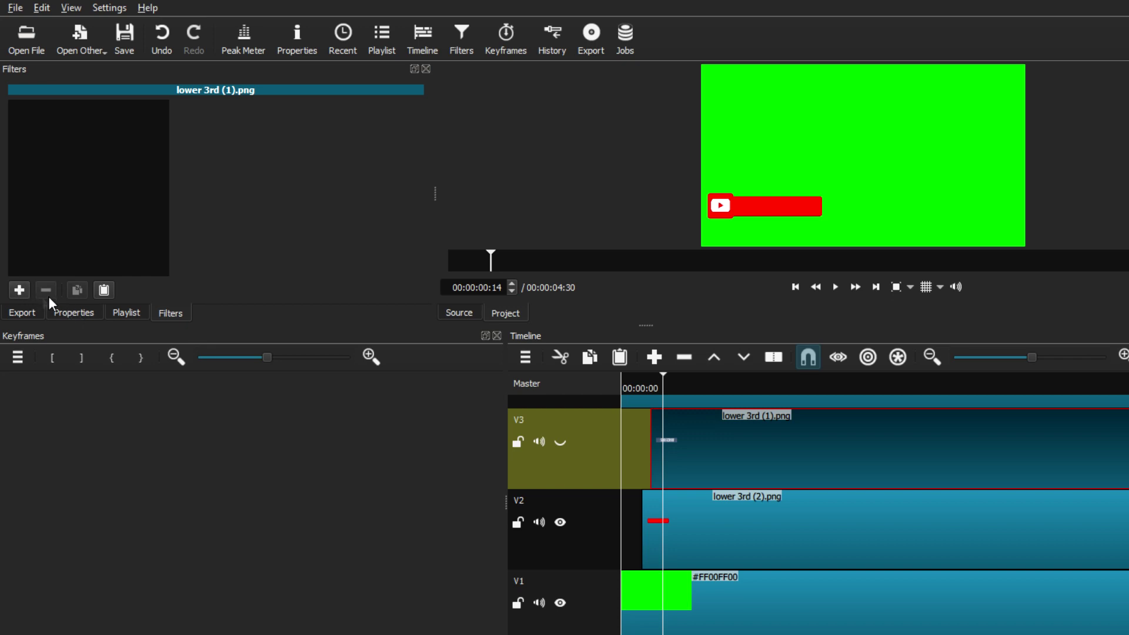
{"action": "left_click", "coordinate": [103, 290]}
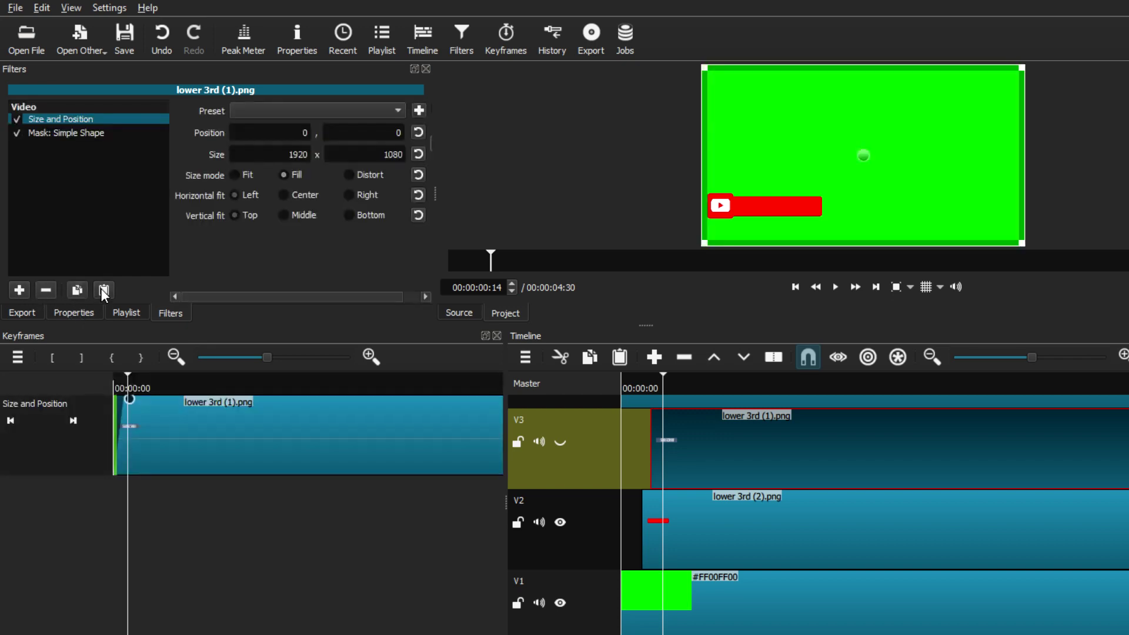
- Unhide track V3 and play the SUBSCRIBE text animation from the start of the timeline
{"action": "left_click", "coordinate": [560, 442]}
{"action": "left_click", "coordinate": [795, 287]}
{"action": "left_click", "coordinate": [835, 287]}
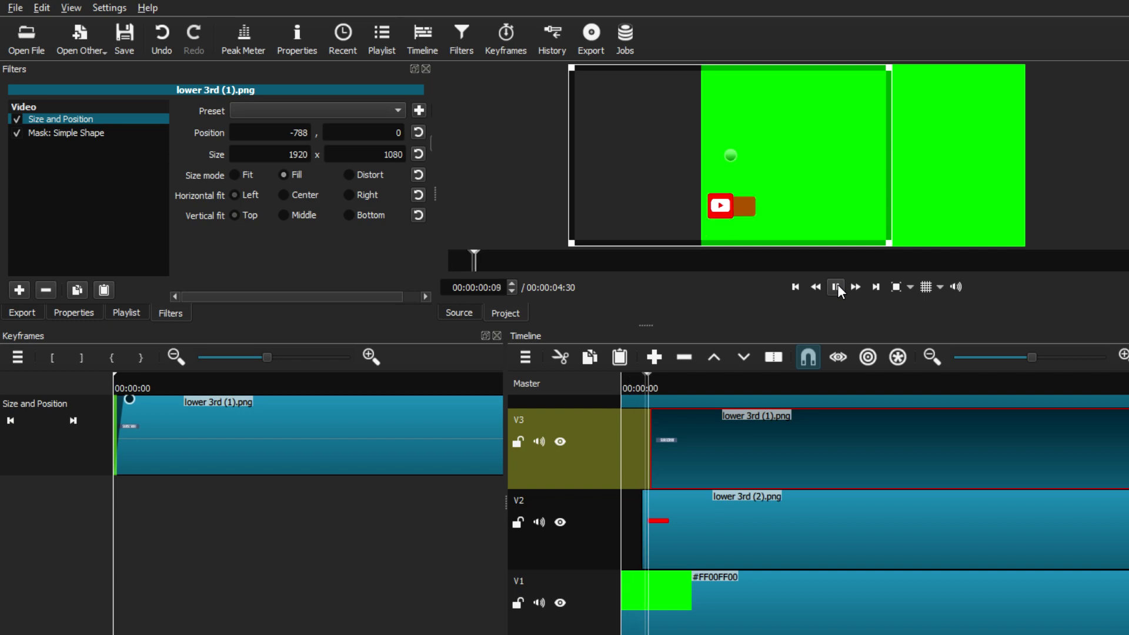
{"action": "left_click", "coordinate": [836, 287]}
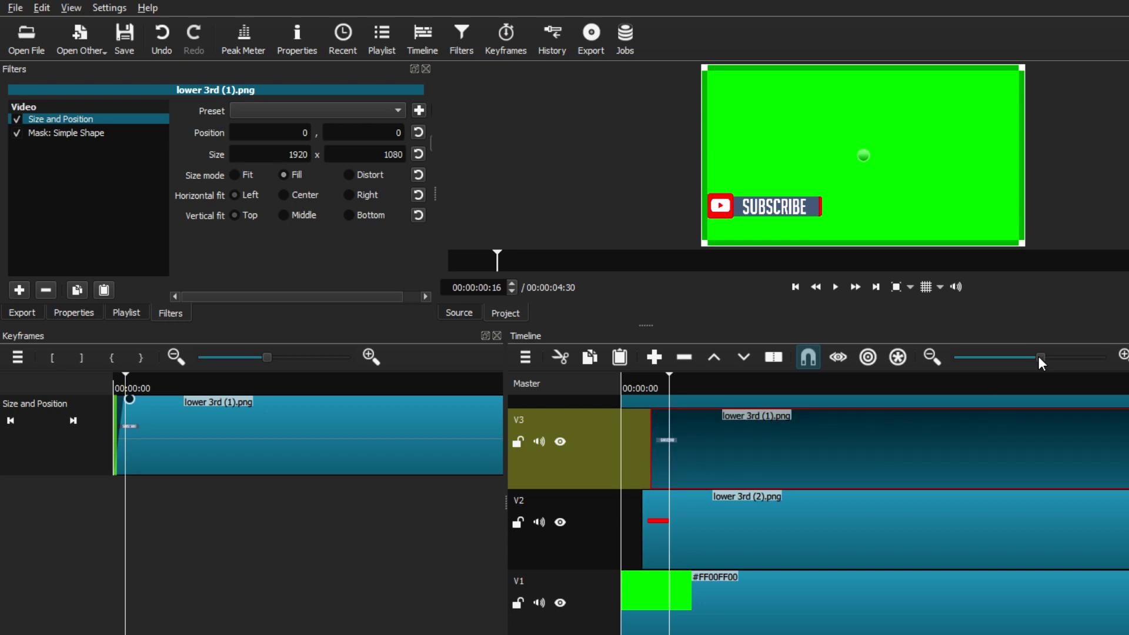
- Move lower 3rd (1).png earlier to the start of lower 3rd (2).png, and shift lower 3rd (2).png about 3 frames earlier
{"action": "left_click_drag", "start_coordinate": [1039, 359], "coordinate": [1042, 359]}
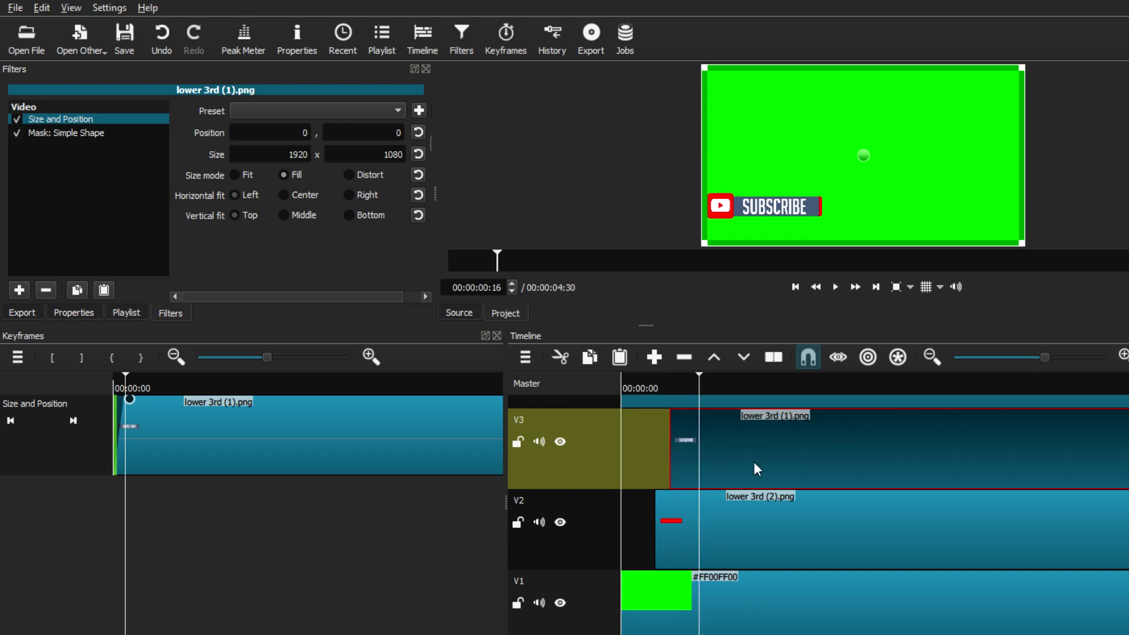
{"action": "left_click_drag", "start_coordinate": [751, 461], "coordinate": [719, 460]}
{"action": "left_click", "coordinate": [735, 527]}
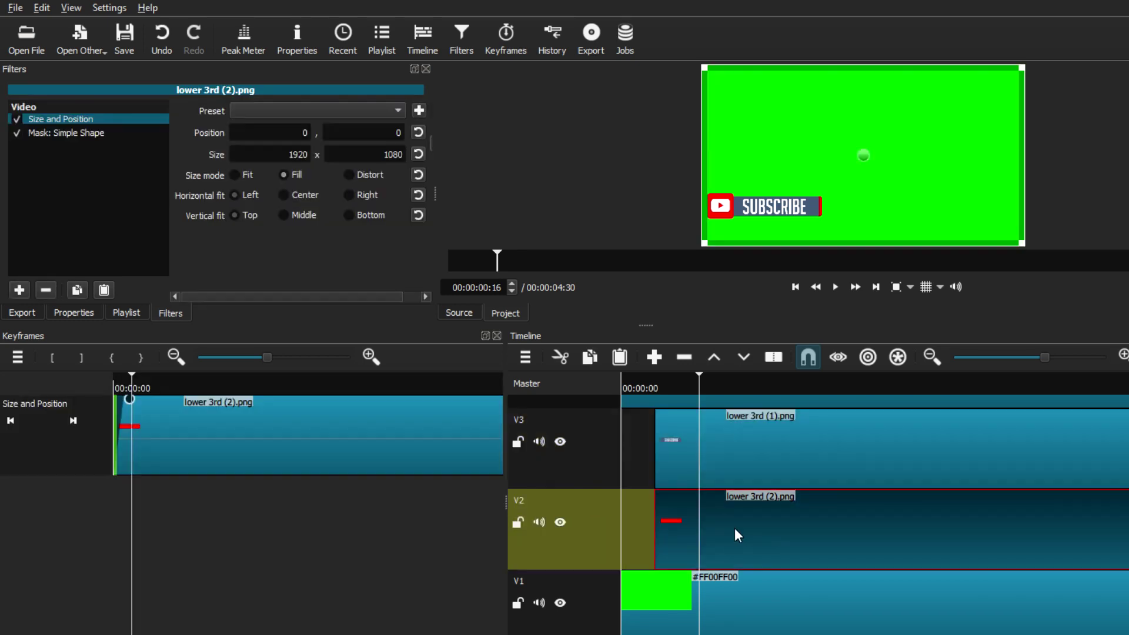
{"action": "left_click_drag", "start_coordinate": [733, 527], "coordinate": [709, 527]}
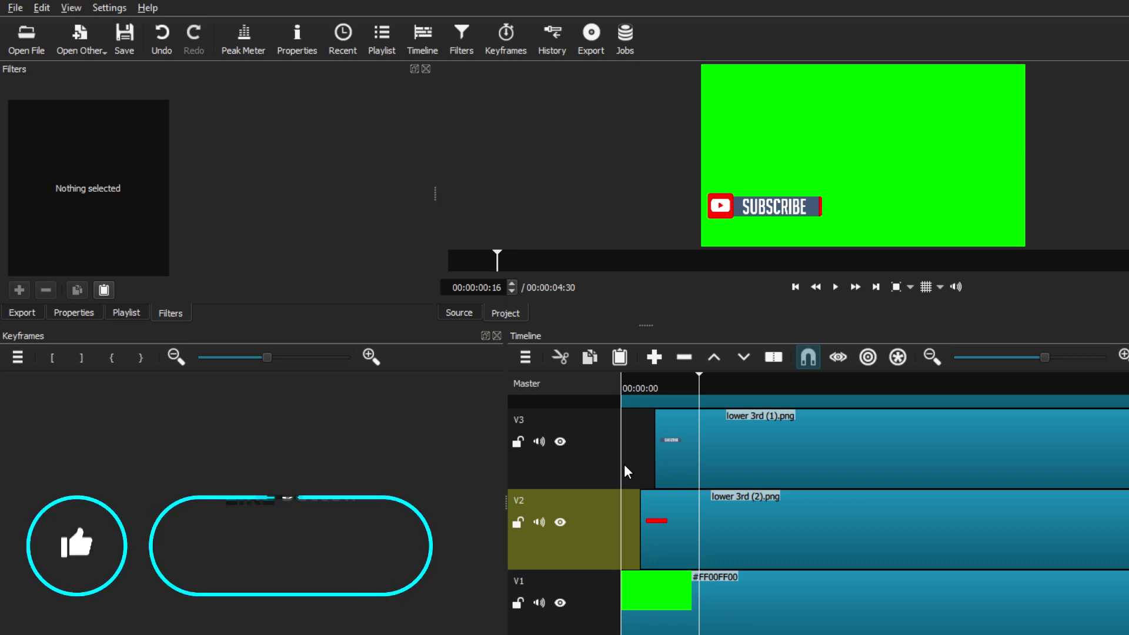
- Preview the timing from the start and move lower 3rd (2).png back in line with the start of lower 3rd (1).png
{"action": "left_click_drag", "start_coordinate": [698, 374], "coordinate": [605, 383]}
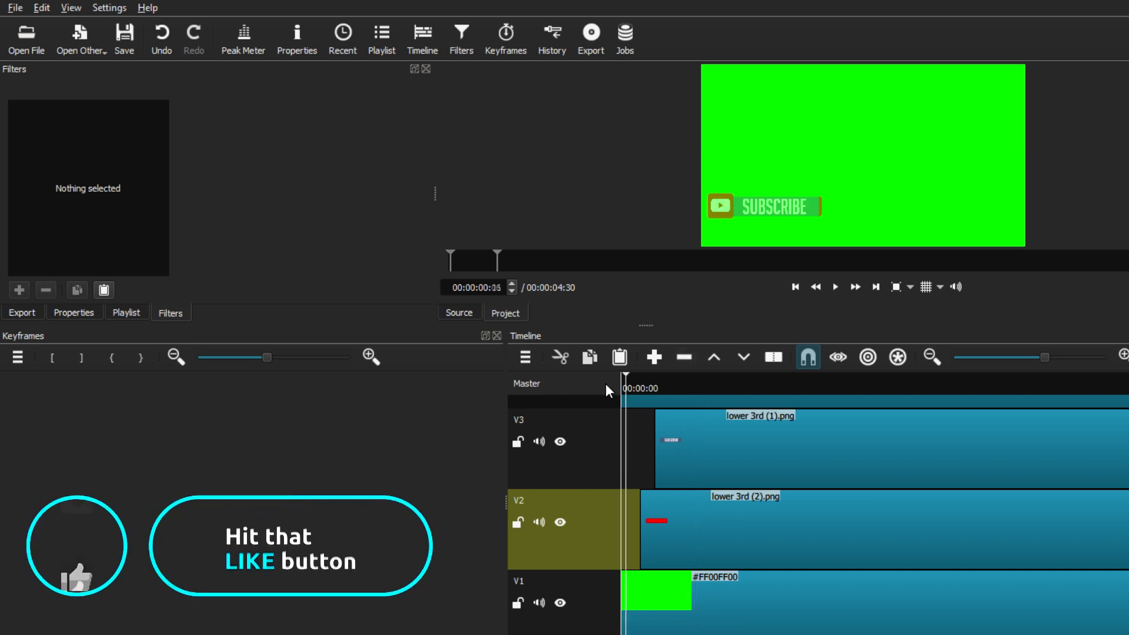
{"action": "left_click", "coordinate": [835, 287]}
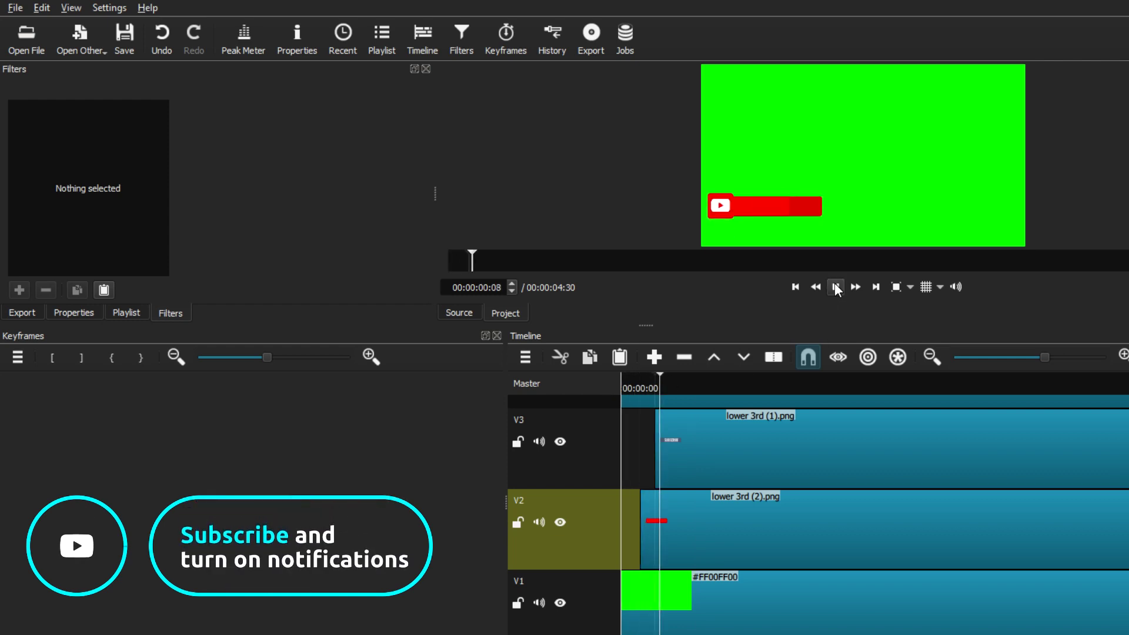
{"action": "left_click", "coordinate": [835, 287]}
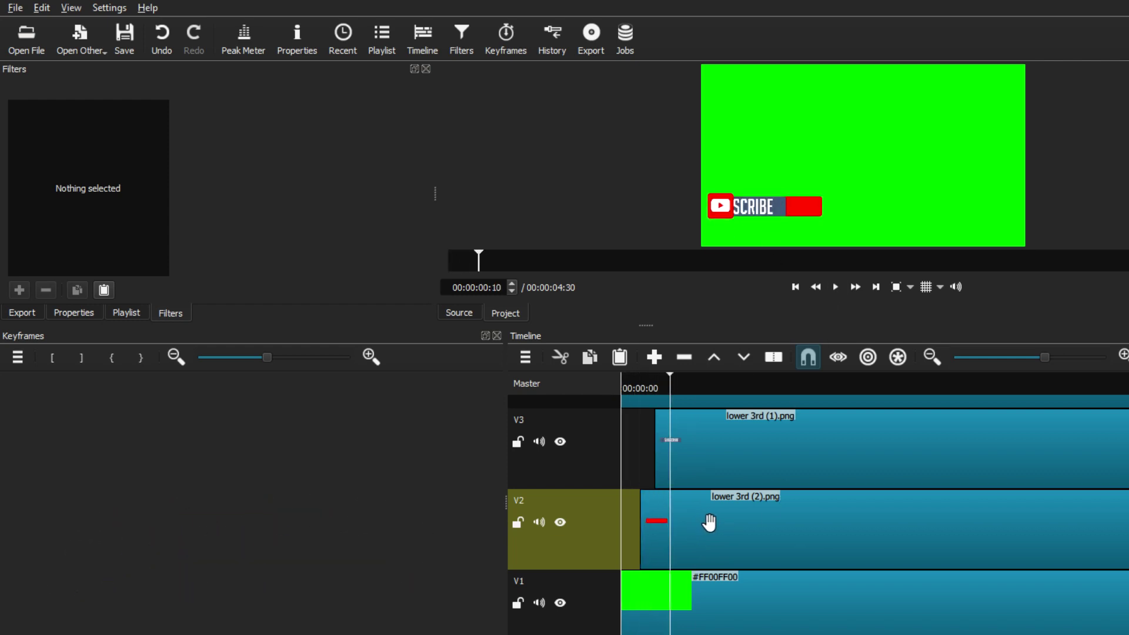
{"action": "left_click_drag", "start_coordinate": [718, 522], "coordinate": [745, 521]}
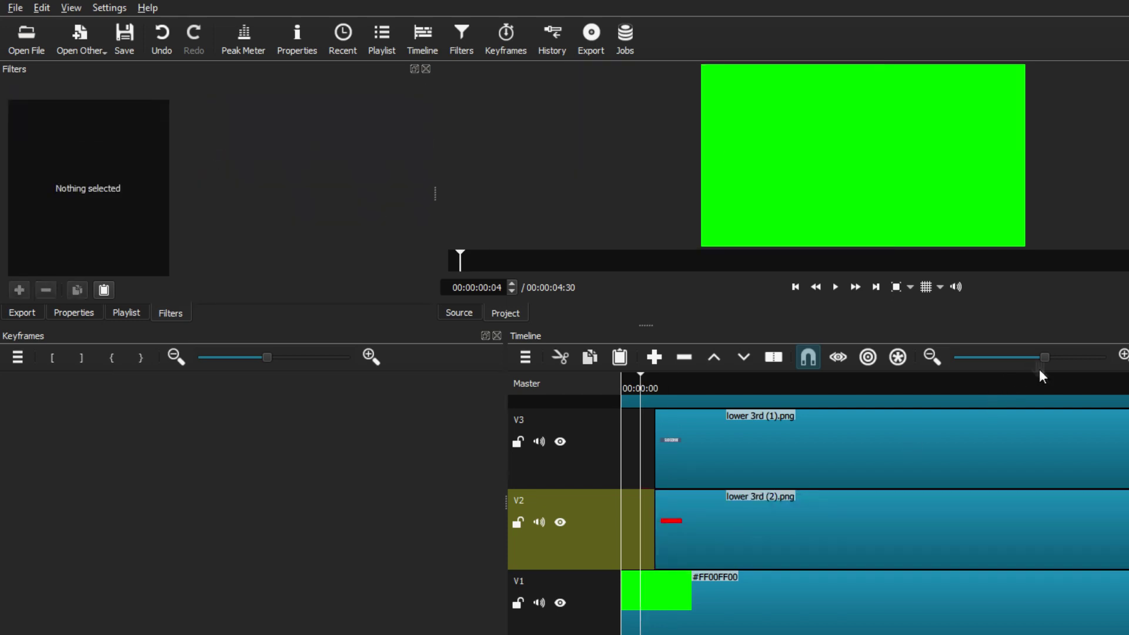
- Shift lower 3rd (1).png on V3 about one frame later than lower 3rd (2).png, close the Keyframes panel and preview from the start
{"action": "left_click_drag", "start_coordinate": [1046, 359], "coordinate": [1071, 362]}
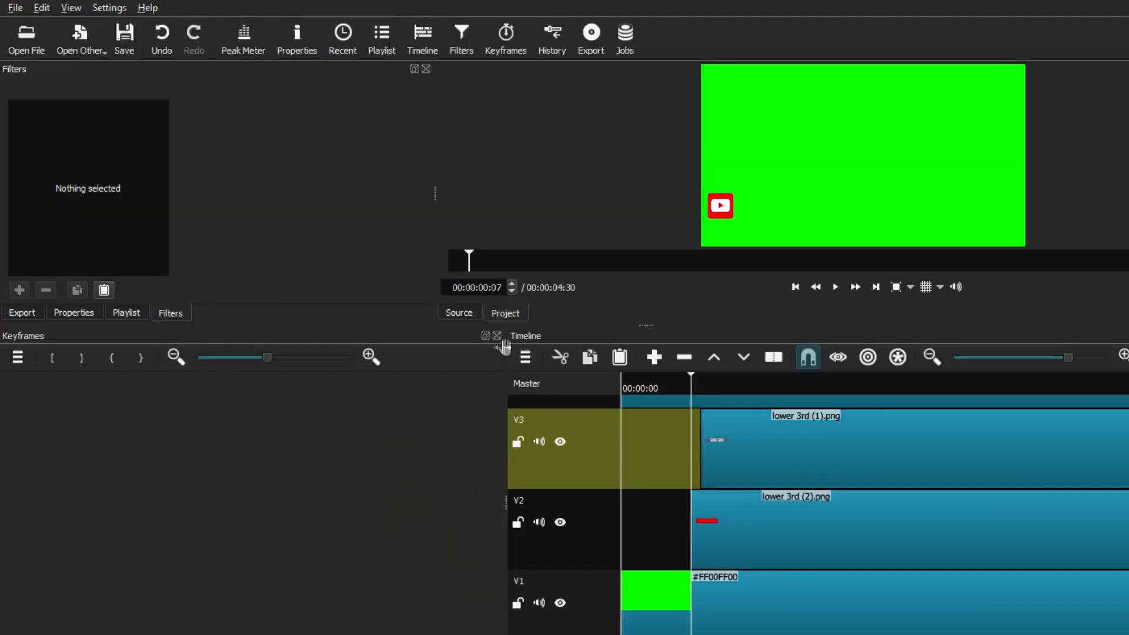
{"action": "left_click", "coordinate": [496, 335]}
{"action": "left_click_drag", "start_coordinate": [469, 260], "coordinate": [448, 260]}
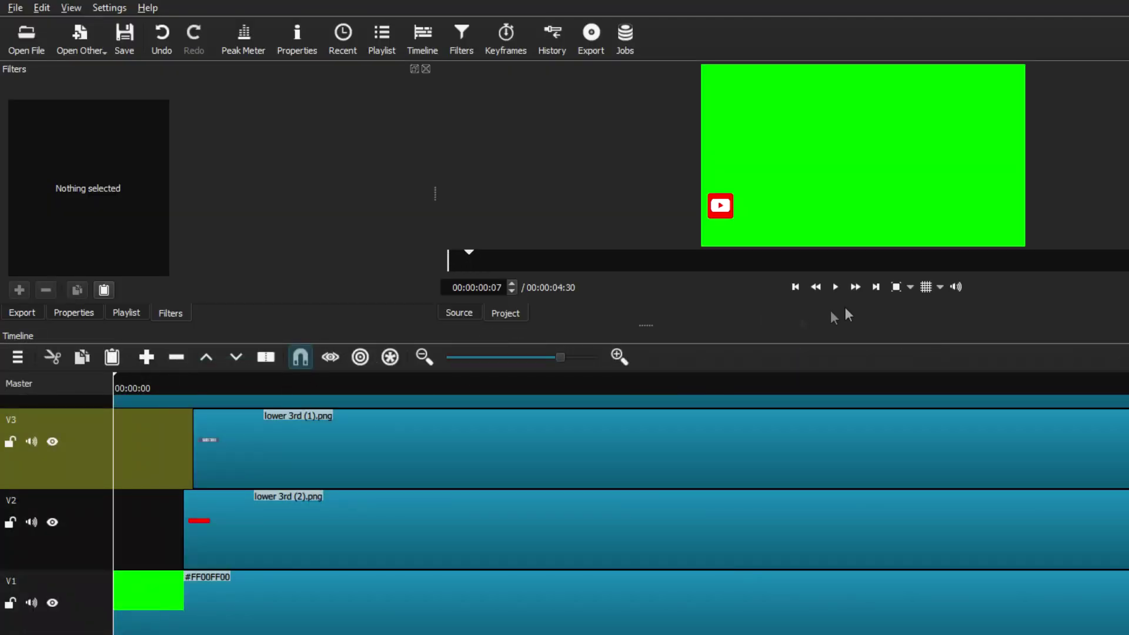
{"action": "left_click", "coordinate": [835, 287]}
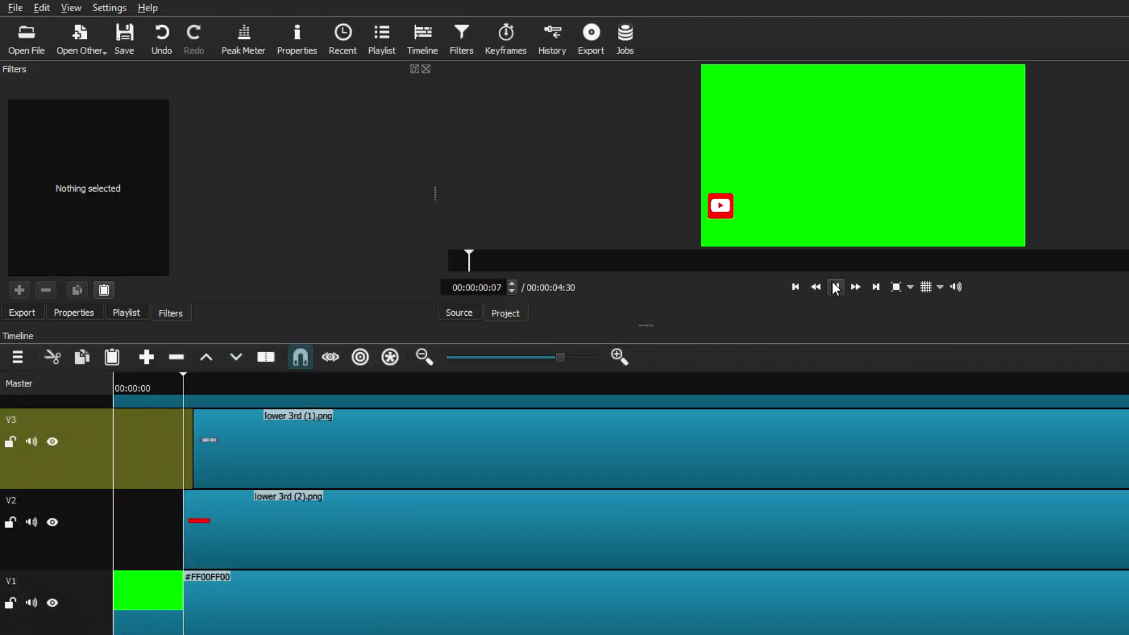
{"action": "left_click", "coordinate": [835, 287]}
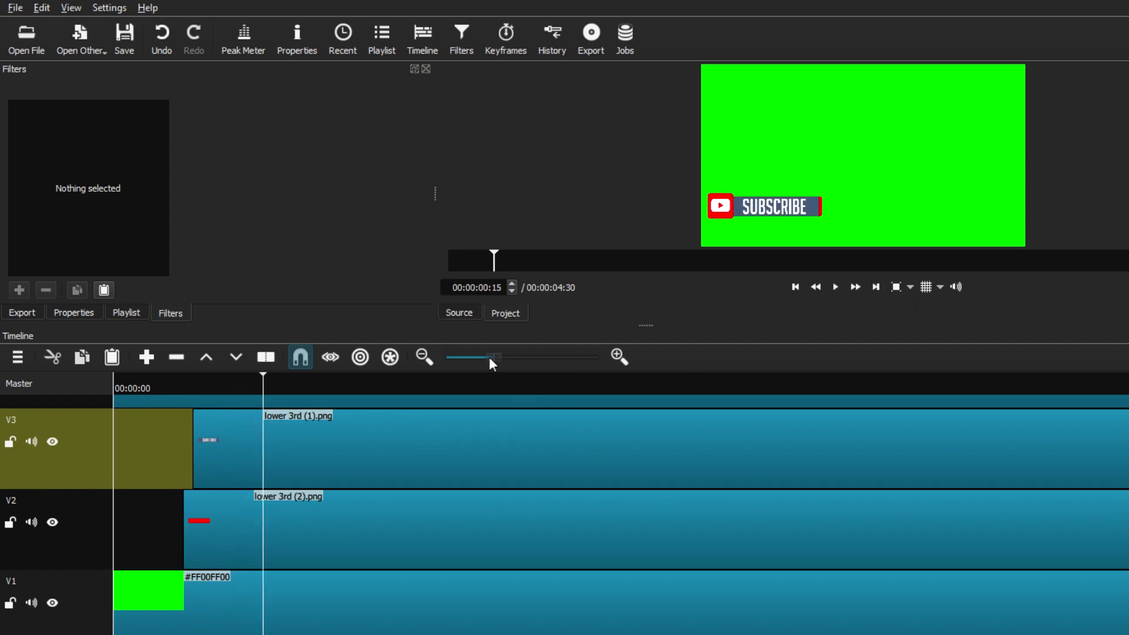
- Extend the ends of lower 3rd (1).png and the green background clip on V1 to line up with the end of lower 3rd (2).png
{"action": "left_click_drag", "start_coordinate": [489, 358], "coordinate": [486, 357]}
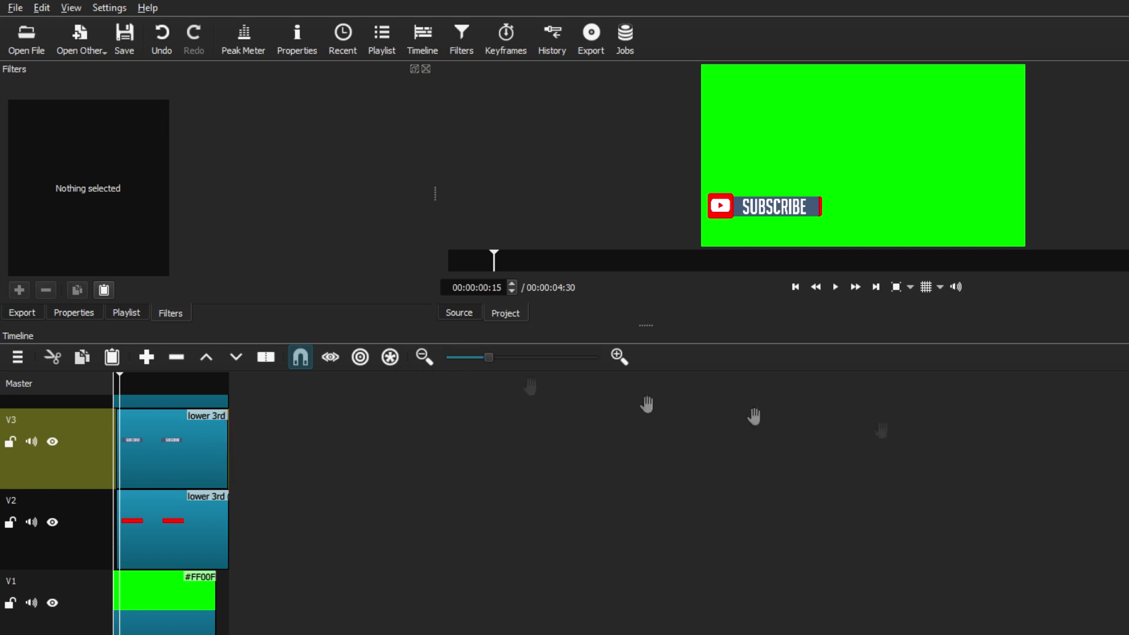
{"action": "scroll", "coordinate": [754, 416], "scroll_direction": "up", "scroll_amount": 2}
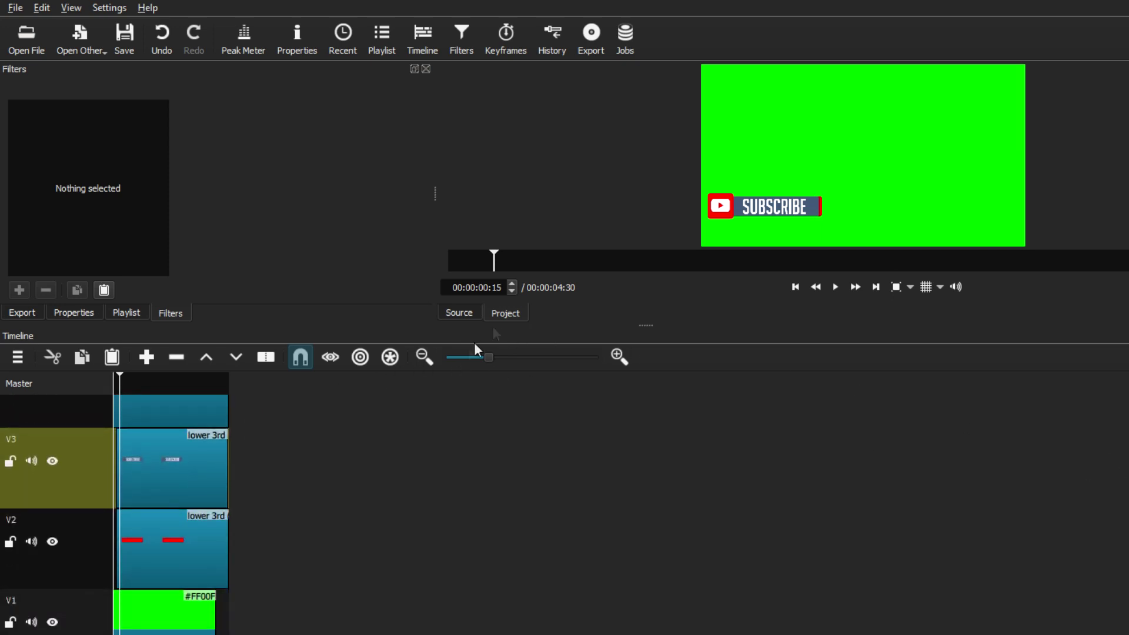
{"action": "left_click_drag", "start_coordinate": [495, 357], "coordinate": [518, 358]}
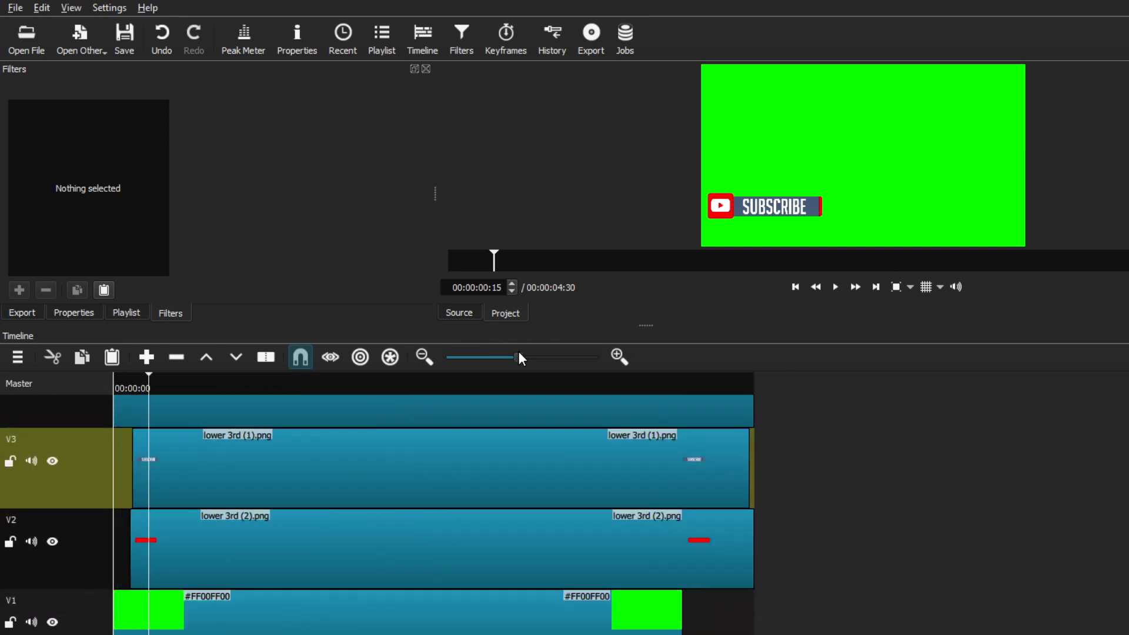
{"action": "left_click_drag", "start_coordinate": [755, 492], "coordinate": [758, 479]}
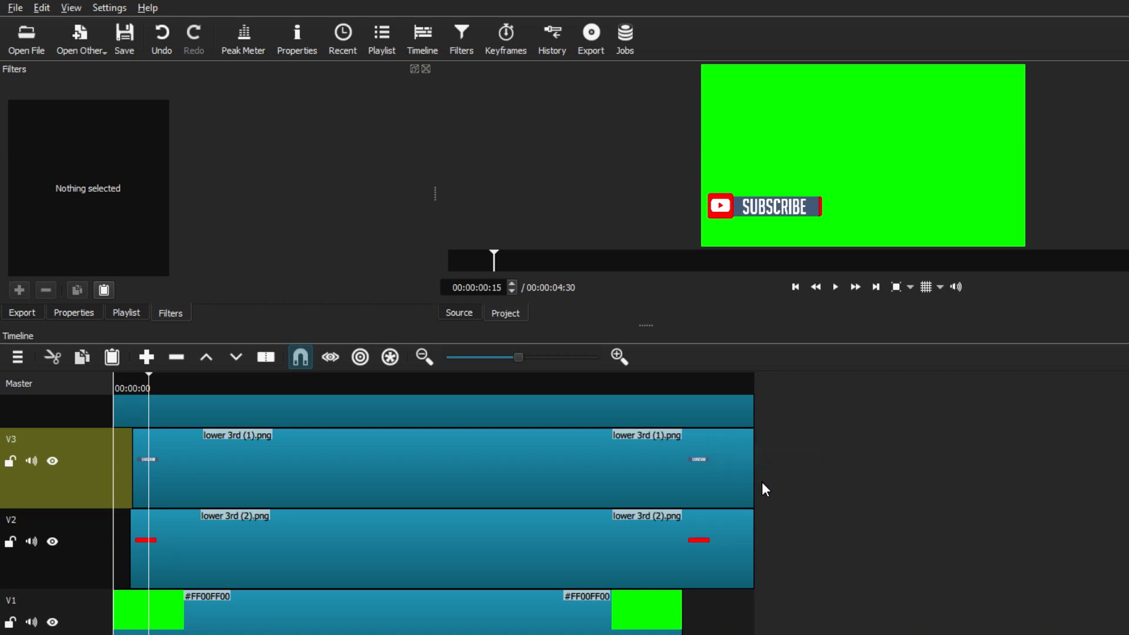
{"action": "scroll", "coordinate": [758, 480], "scroll_direction": "up", "scroll_amount": 1}
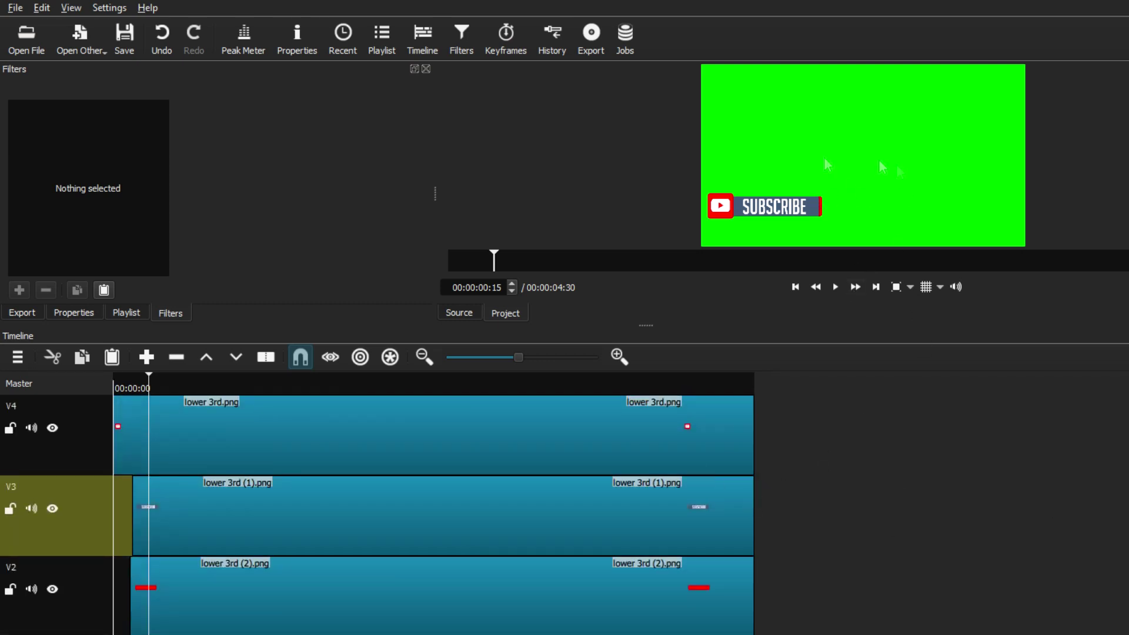
{"action": "scroll", "coordinate": [682, 632], "scroll_direction": "down", "scroll_amount": 1}
{"action": "left_click_drag", "start_coordinate": [682, 633], "coordinate": [771, 626]}
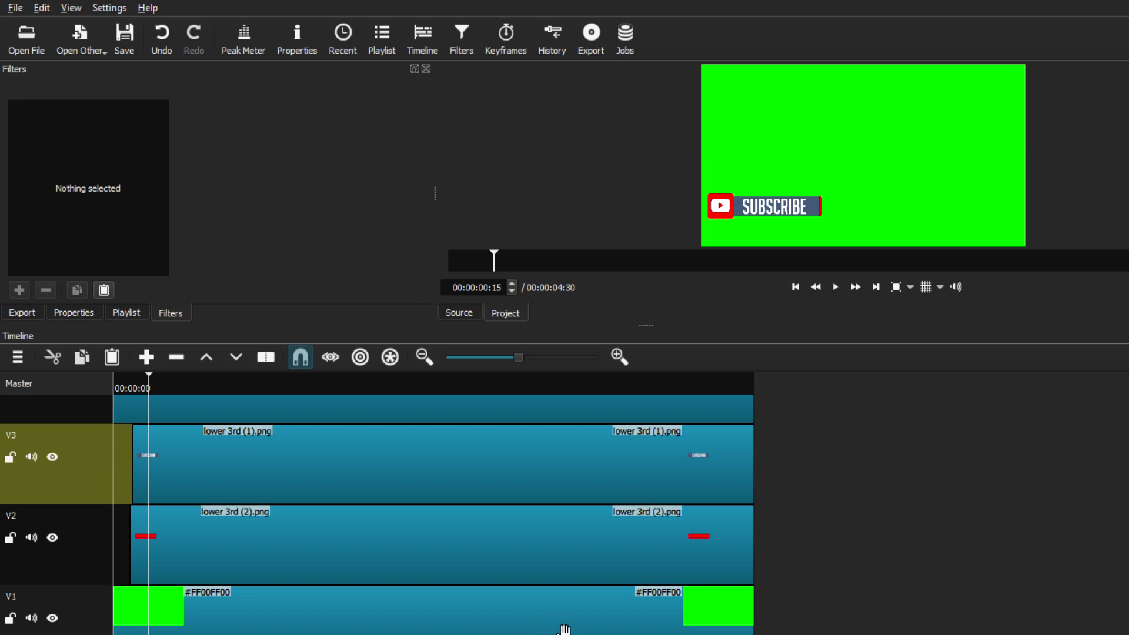
{"action": "scroll", "coordinate": [378, 515], "scroll_direction": "up", "scroll_amount": 1}
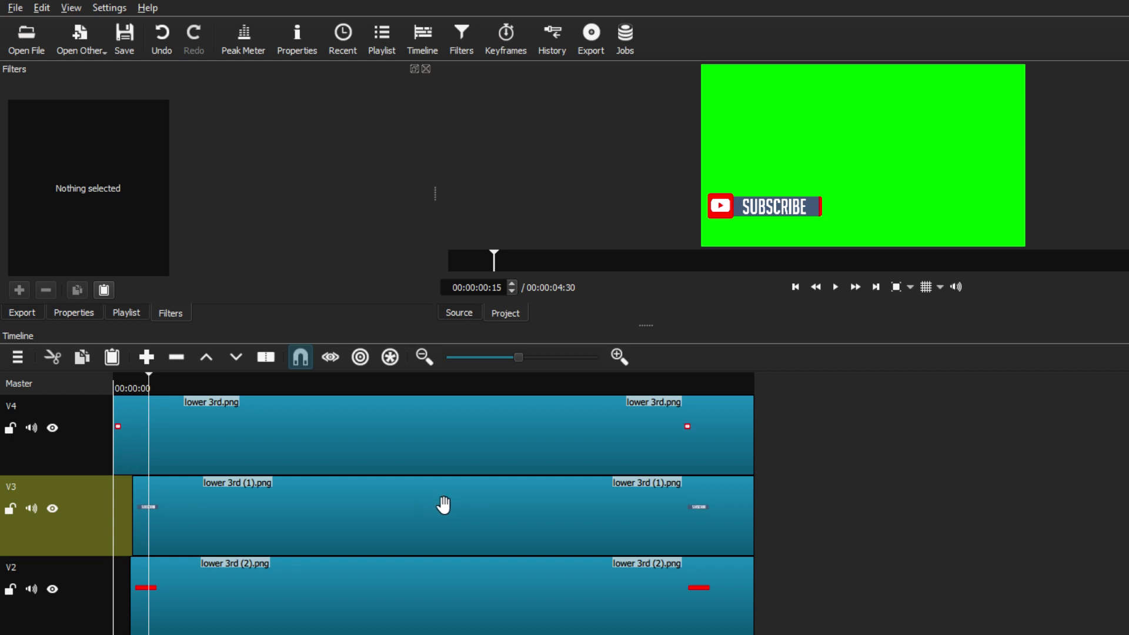
- Prepare the timeline export with the Custom preset and the mov format in the advanced settings
{"action": "left_click", "coordinate": [23, 313]}
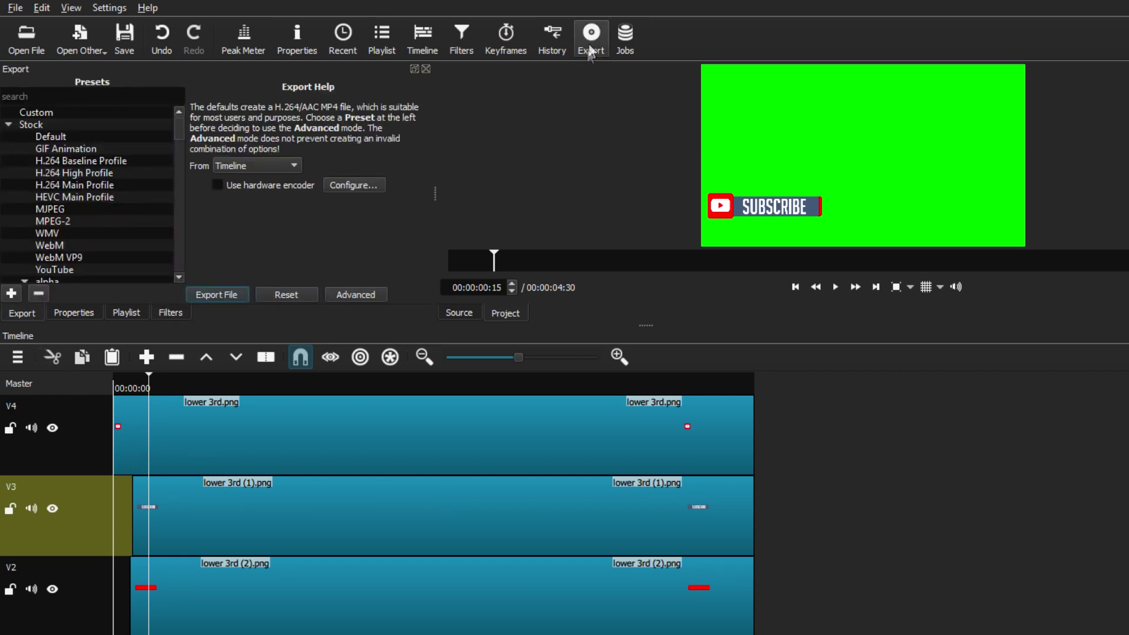
{"action": "left_click", "coordinate": [51, 113]}
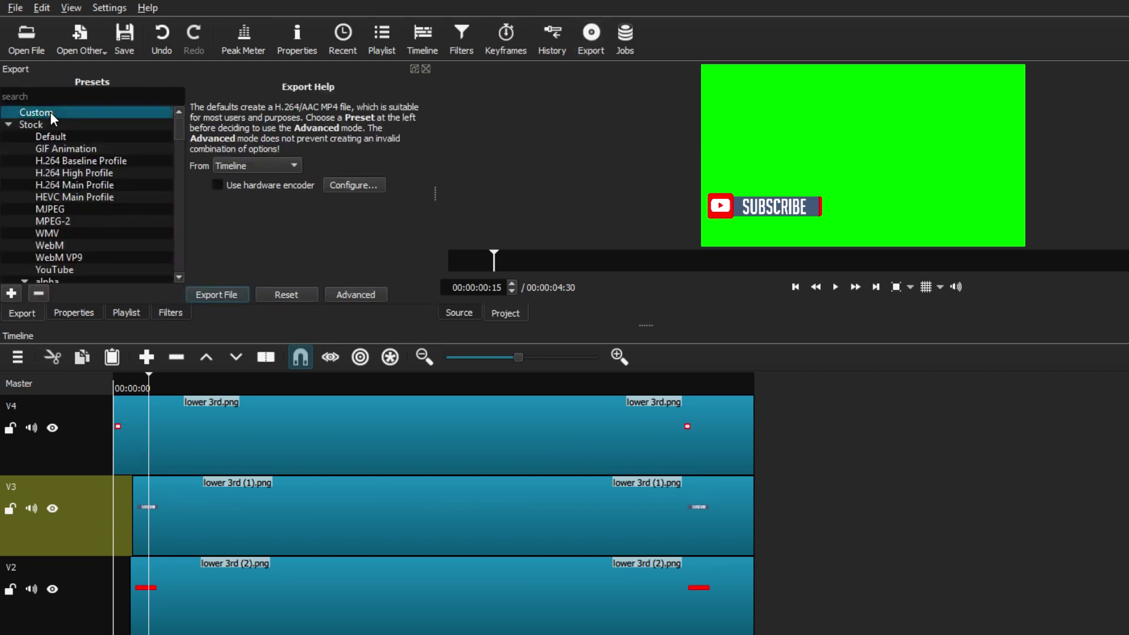
{"action": "mouse_move", "coordinate": [178, 126]}
{"action": "left_mouse_down"}
{"action": "mouse_move", "coordinate": [180, 155]}
{"action": "mouse_move", "coordinate": [179, 145]}
{"action": "left_mouse_up"}
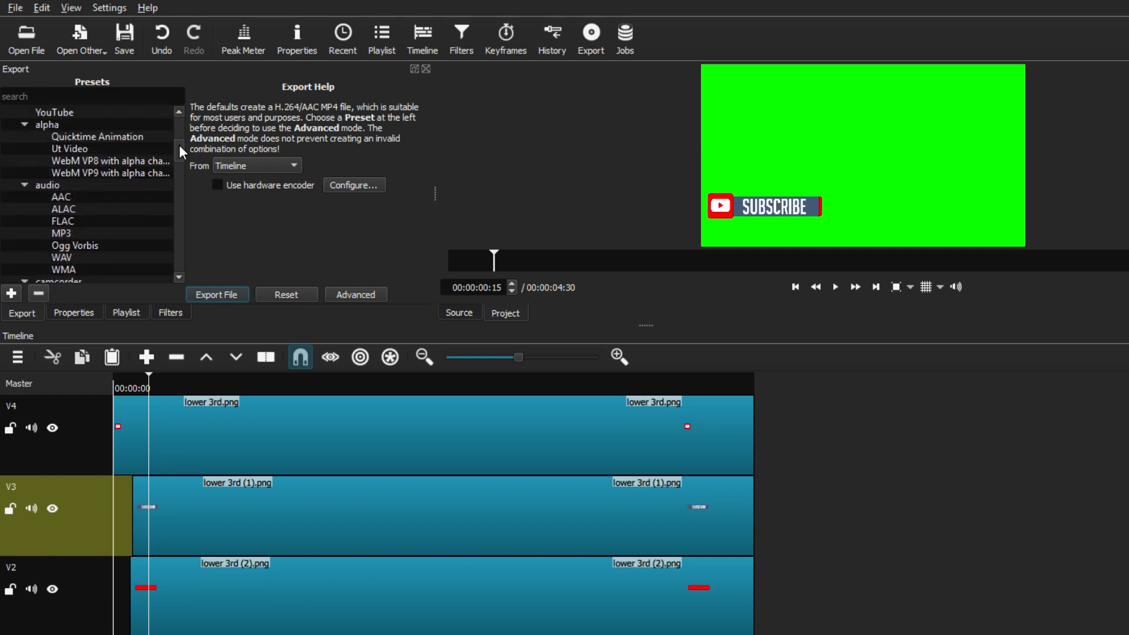
{"action": "left_click", "coordinate": [111, 136]}
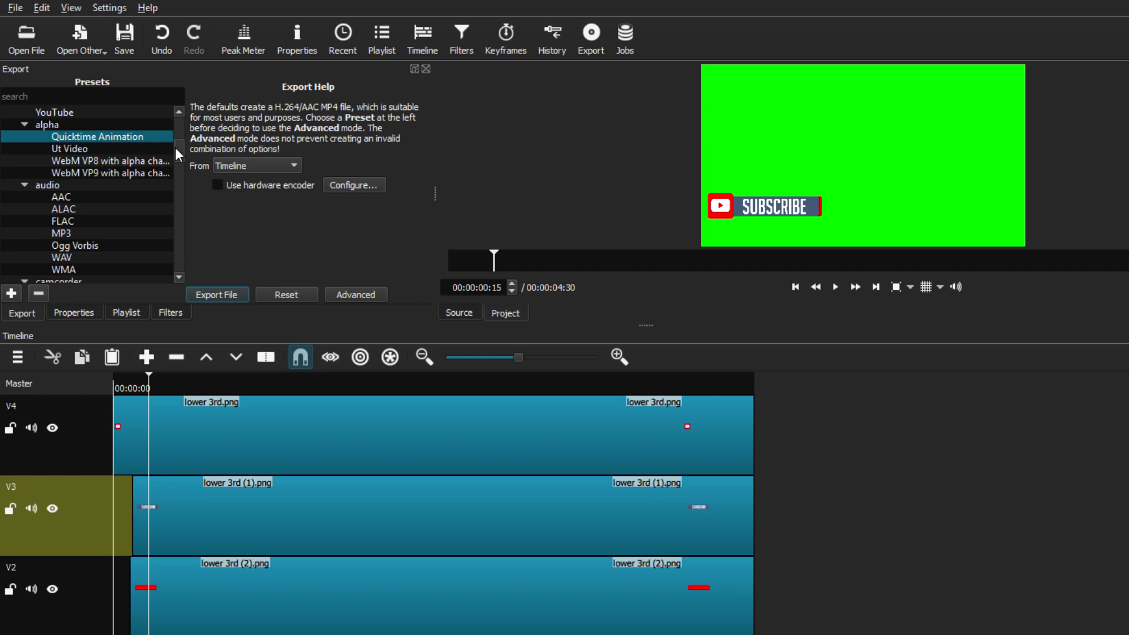
{"action": "left_click_drag", "start_coordinate": [175, 141], "coordinate": [178, 124]}
{"action": "left_click", "coordinate": [48, 111]}
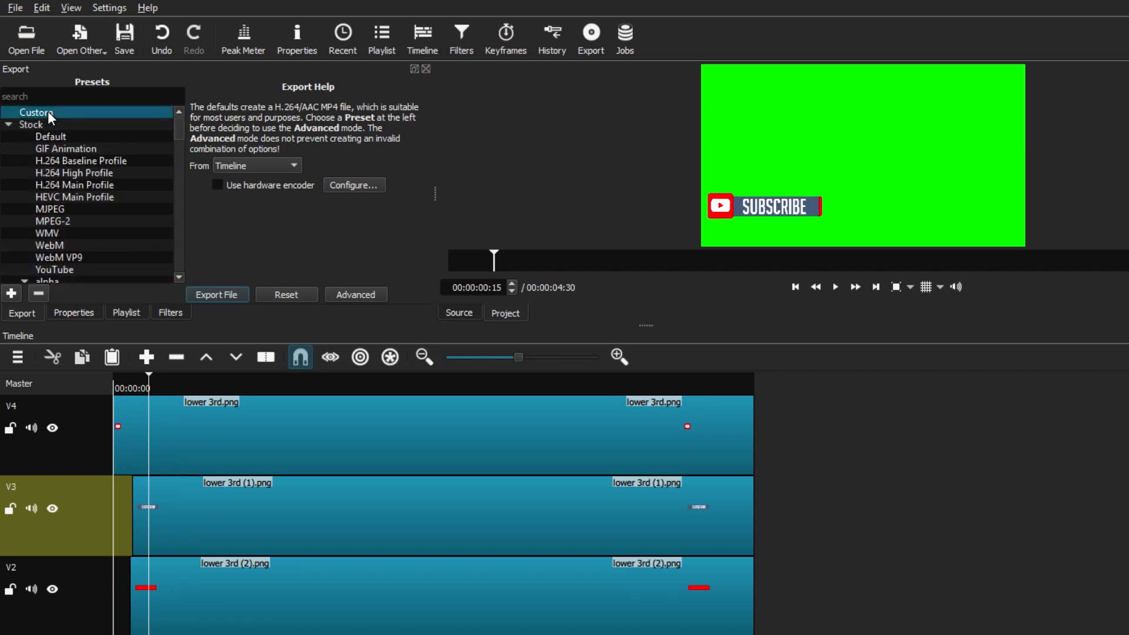
{"action": "left_click", "coordinate": [341, 295]}
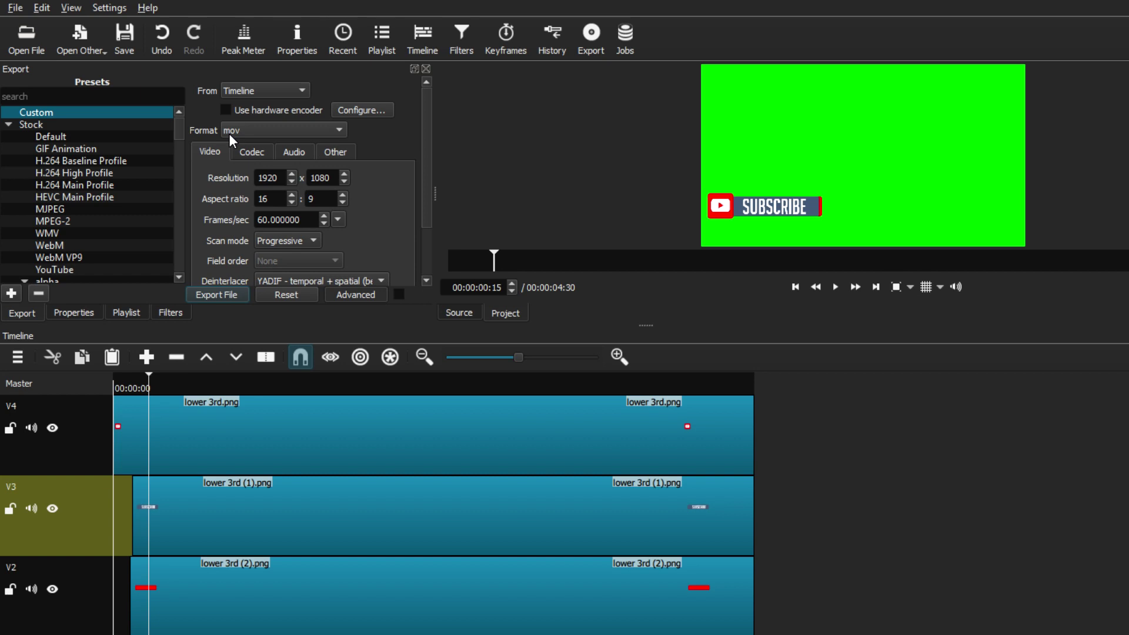
- Export the timeline as Lower 3rd test.mov in the Youtube Creator documents folder
{"action": "left_click", "coordinate": [218, 294]}
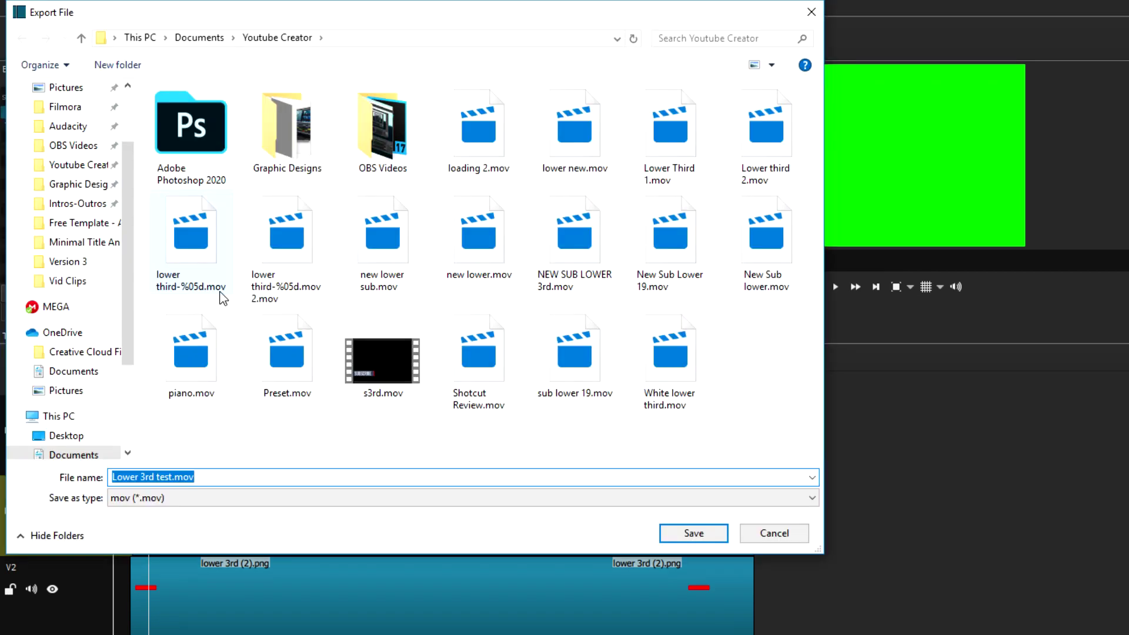
{"action": "left_click_drag", "start_coordinate": [210, 476], "coordinate": [109, 480]}
{"action": "left_click", "coordinate": [688, 532]}
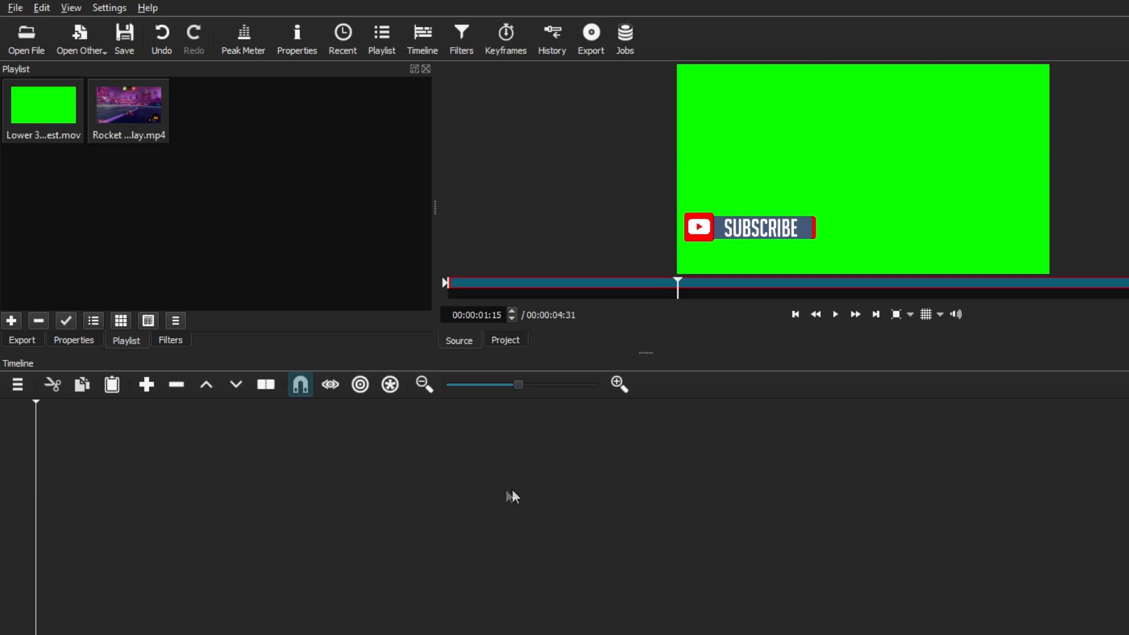
- Add two video tracks, V1 and V2, to the empty timeline
{"action": "left_click", "coordinate": [18, 385]}
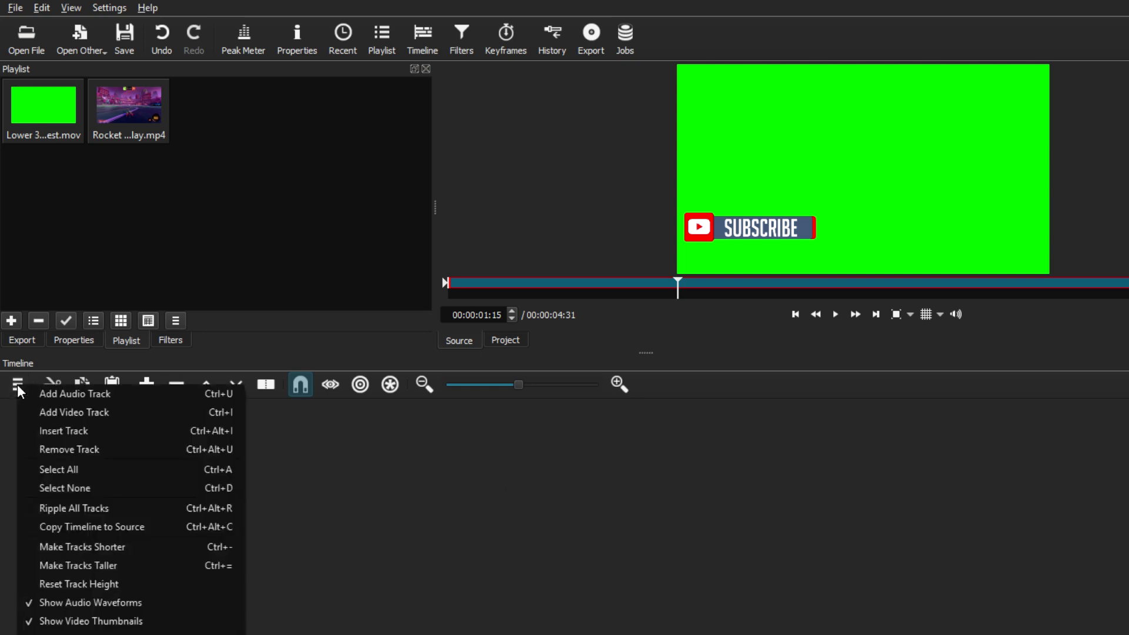
{"action": "left_click", "coordinate": [56, 413]}
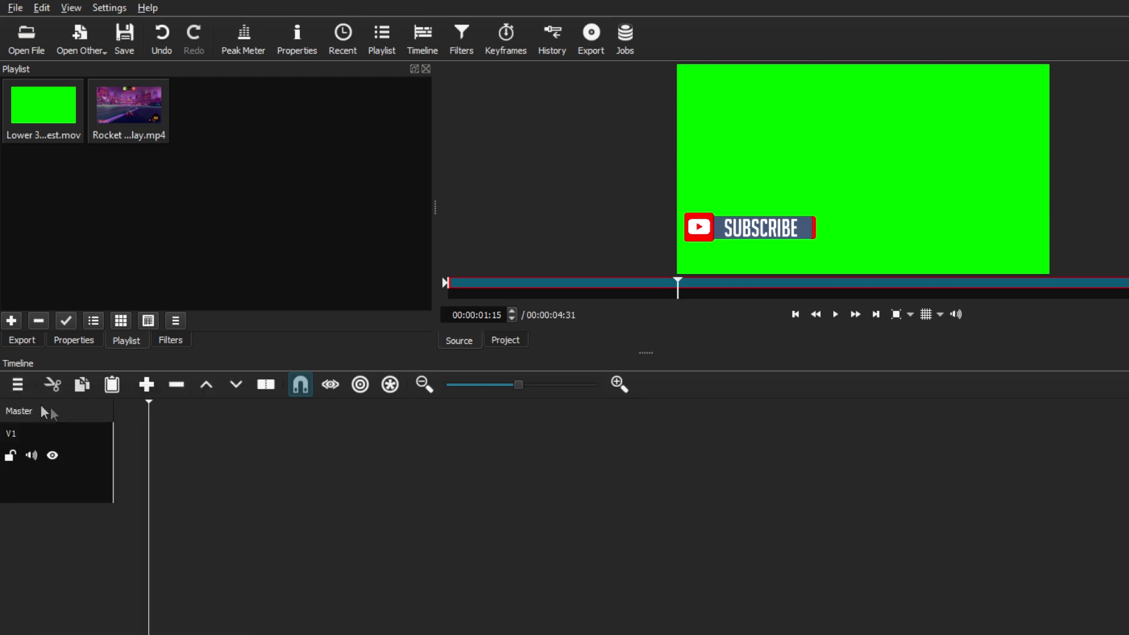
{"action": "left_click", "coordinate": [14, 387]}
{"action": "left_click", "coordinate": [40, 410]}
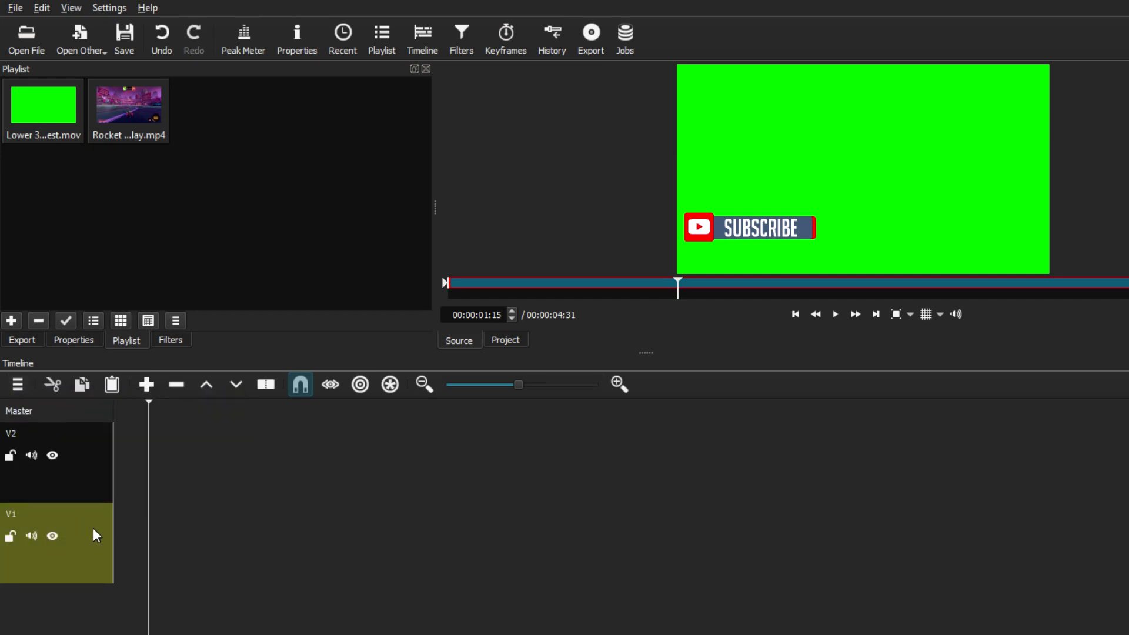
- Place the Rocket League gameplay clip at the start of V1 and Lower 3rd test.mov on V2 at 00:00:01:16
{"action": "left_click", "coordinate": [125, 144]}
{"action": "left_click_drag", "start_coordinate": [193, 389], "coordinate": [117, 547]}
{"action": "left_click_drag", "start_coordinate": [319, 543], "coordinate": [287, 542]}
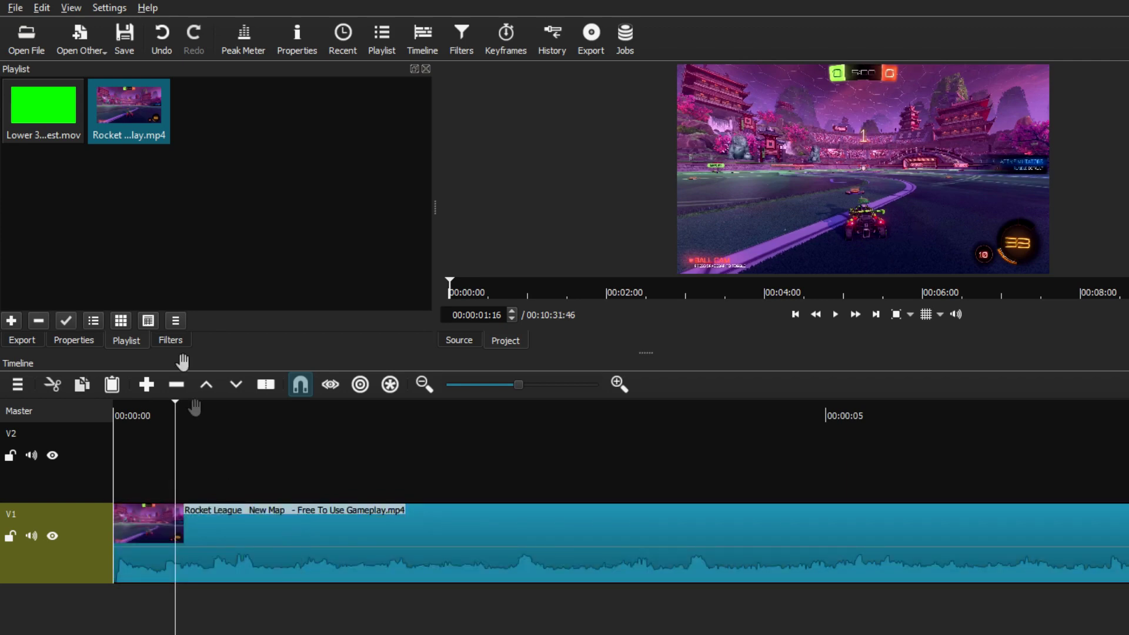
{"action": "left_click", "coordinate": [57, 135]}
{"action": "left_click_drag", "start_coordinate": [195, 418], "coordinate": [175, 453]}
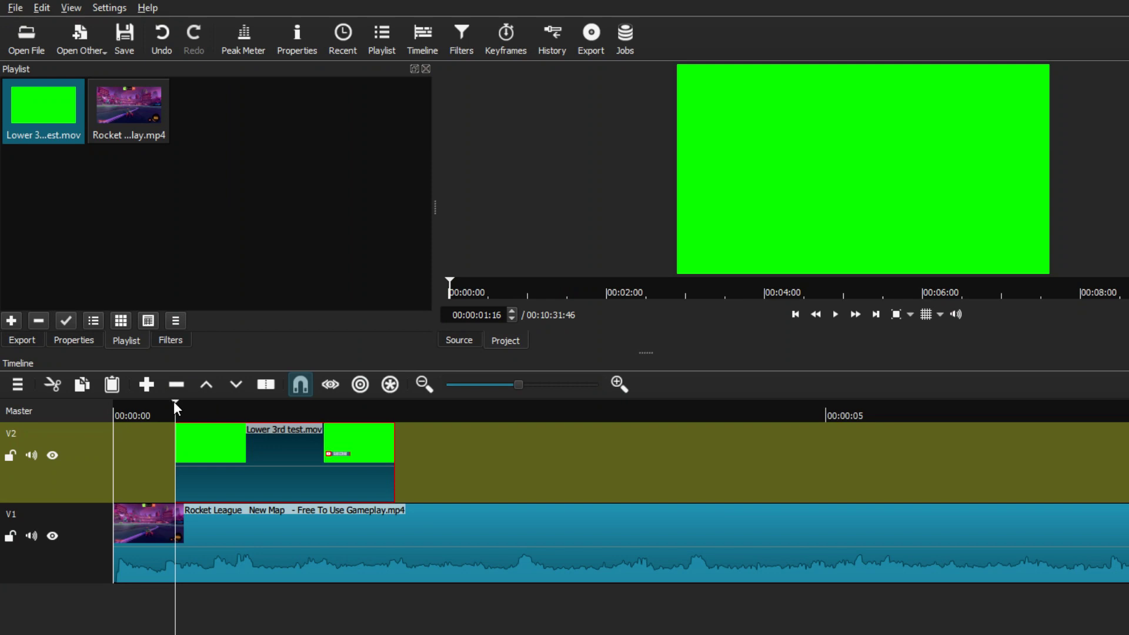
- Add a Chroma Key: Advanced filter to Lower 3rd test.mov and sample the green background in the preview as the key color
{"action": "left_click_drag", "start_coordinate": [174, 401], "coordinate": [228, 410]}
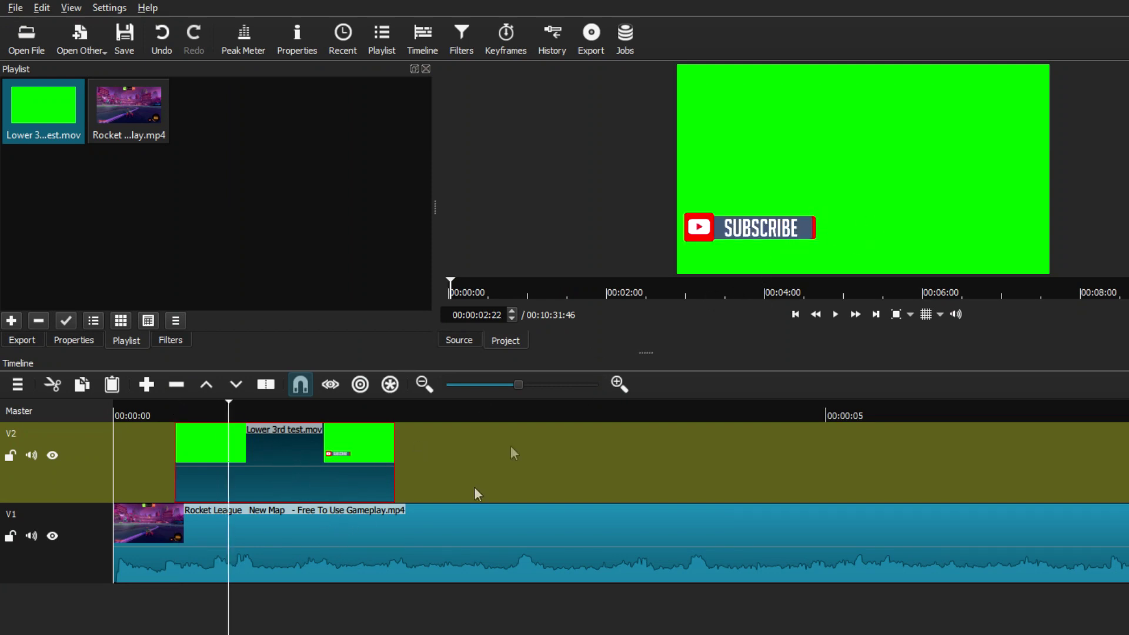
{"action": "left_click", "coordinate": [171, 341]}
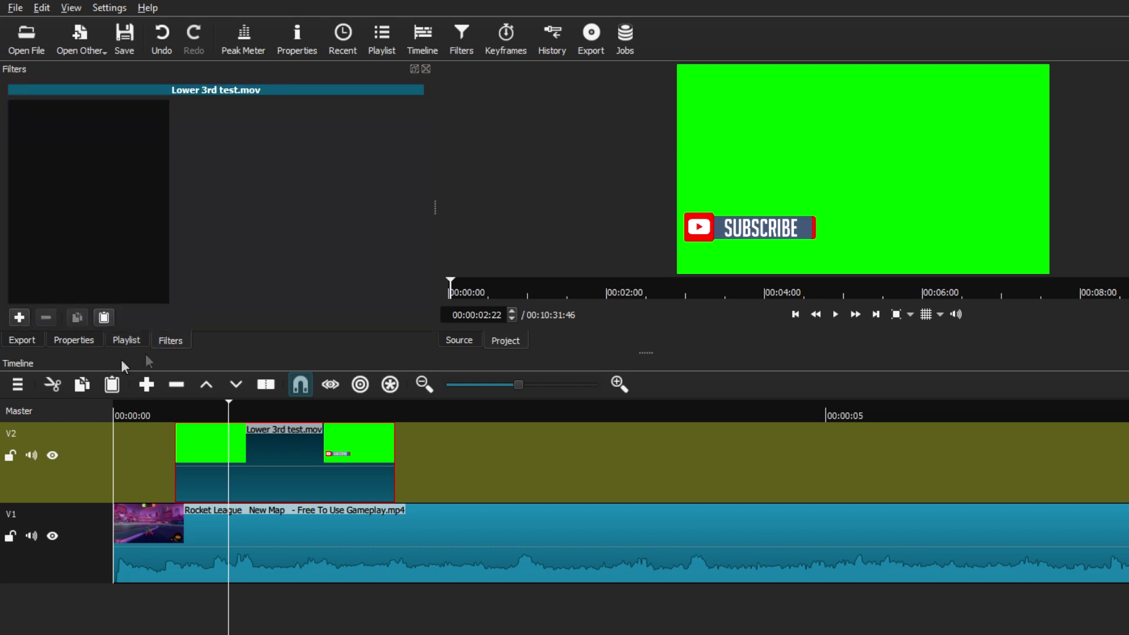
{"action": "left_click", "coordinate": [19, 317]}
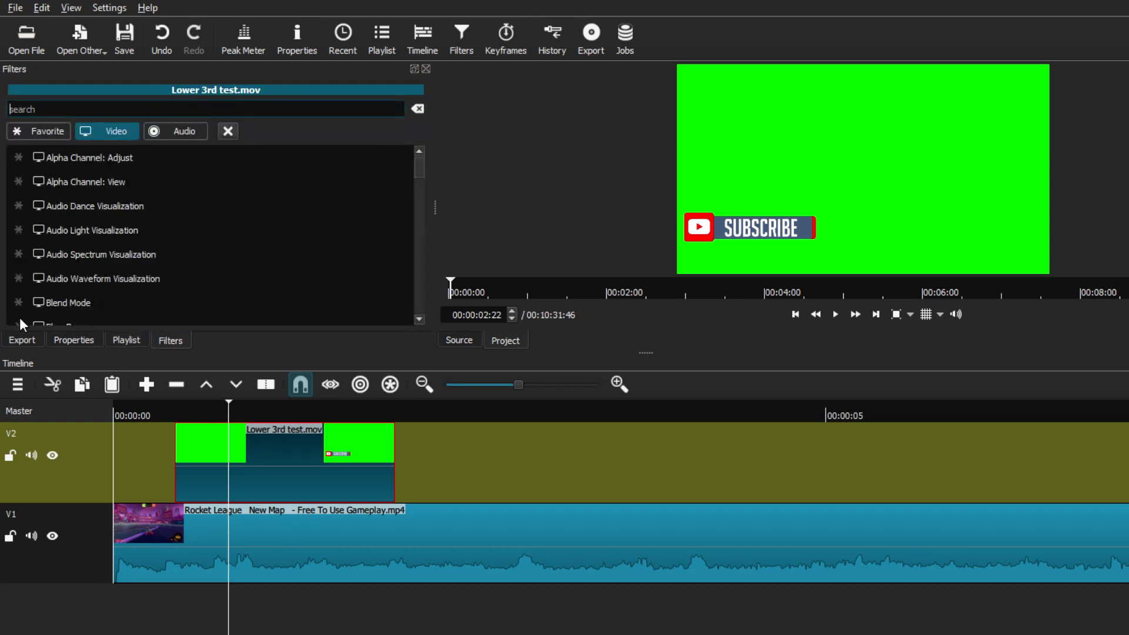
{"action": "scroll", "coordinate": [20, 316], "scroll_direction": "down", "scroll_amount": 4}
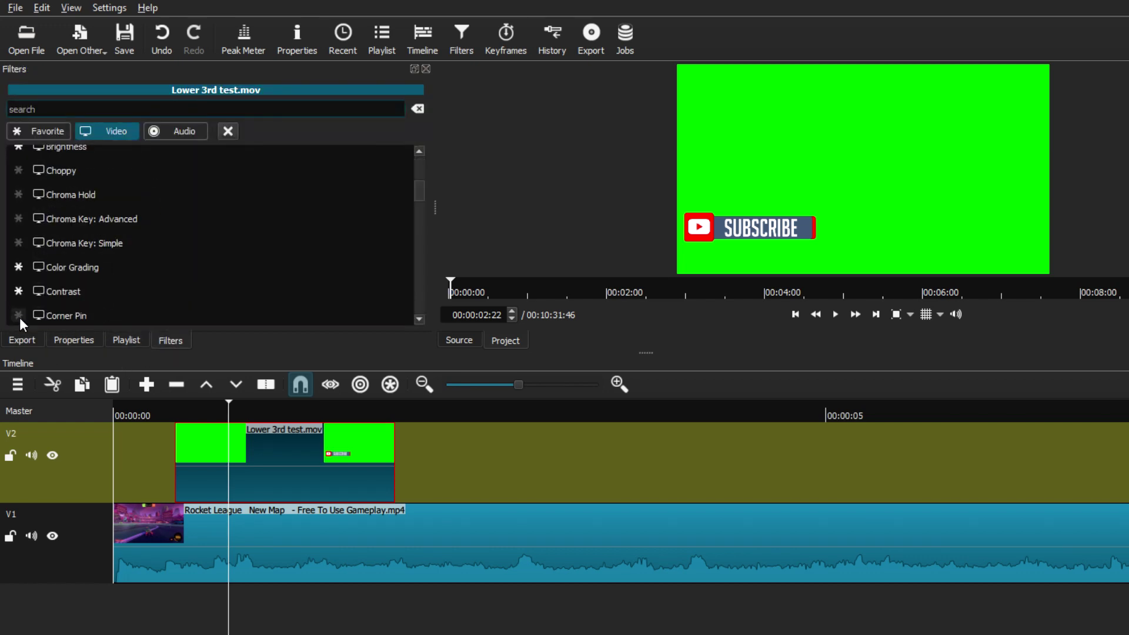
{"action": "scroll", "coordinate": [19, 317], "scroll_direction": "down", "scroll_amount": 6}
{"action": "left_click_drag", "start_coordinate": [420, 223], "coordinate": [422, 185]}
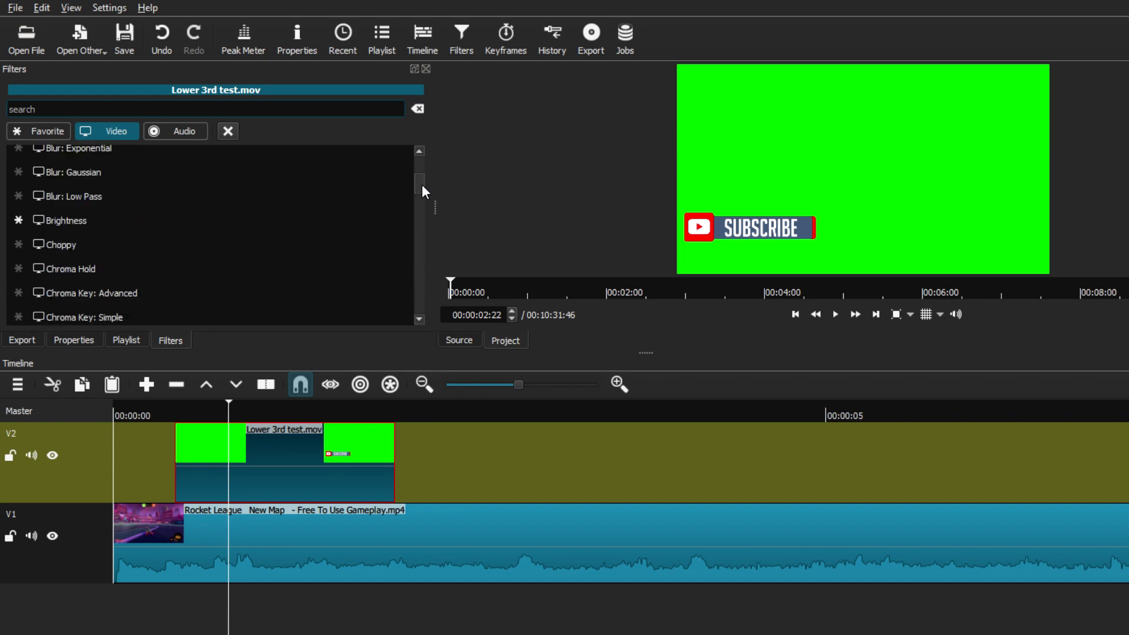
{"action": "left_click", "coordinate": [78, 289]}
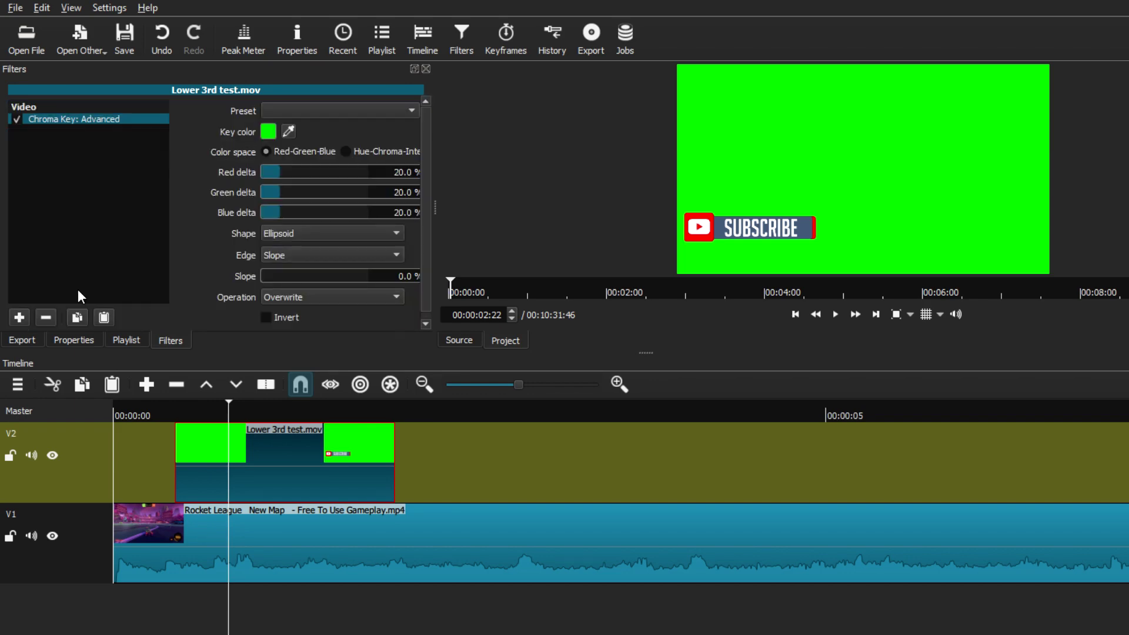
{"action": "left_click", "coordinate": [284, 133]}
{"action": "left_click", "coordinate": [745, 140]}
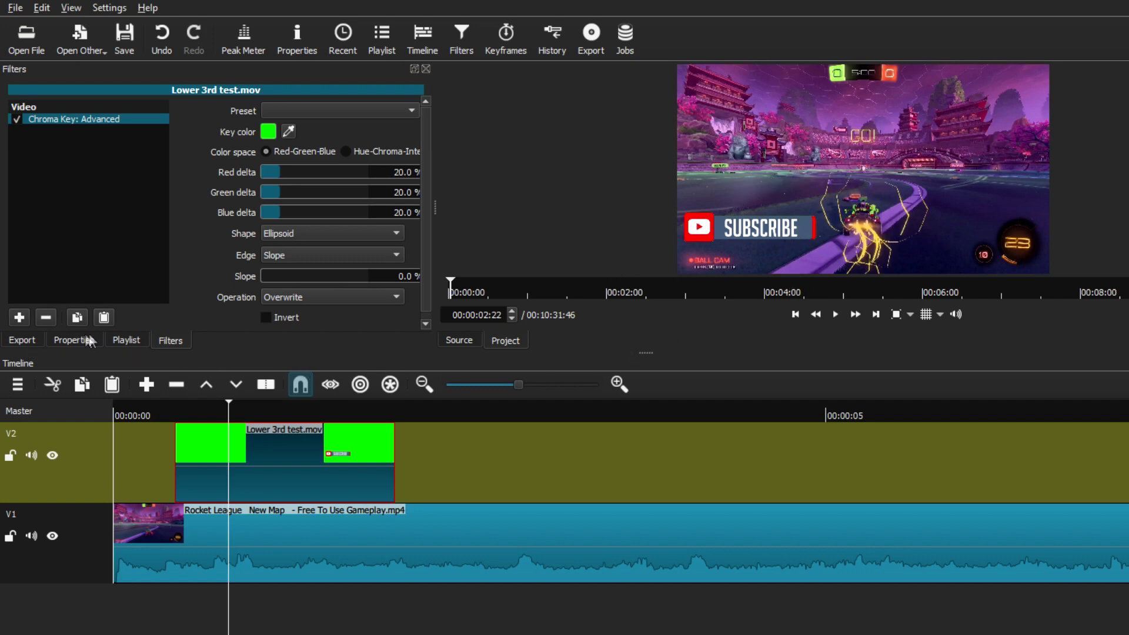
- Play the keyed lower third over the gameplay from just before its start, and nudge Lower 3rd test.mov slightly later on V2
{"action": "left_click", "coordinate": [123, 340]}
{"action": "left_click_drag", "start_coordinate": [229, 406], "coordinate": [172, 405]}
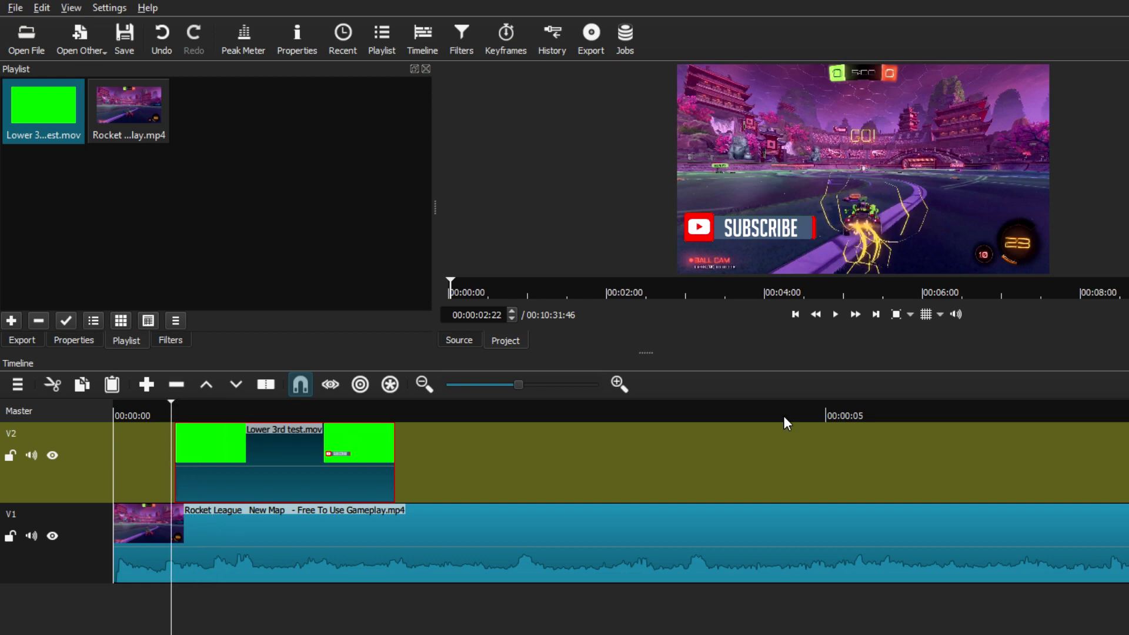
{"action": "left_click", "coordinate": [836, 315]}
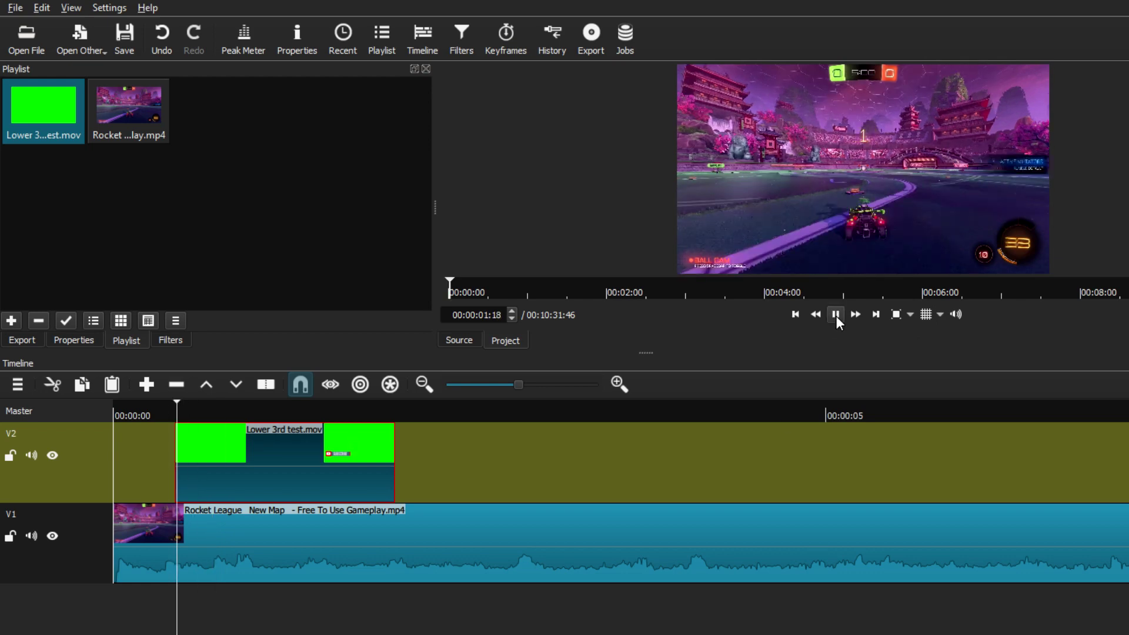
{"action": "left_click", "coordinate": [835, 316]}
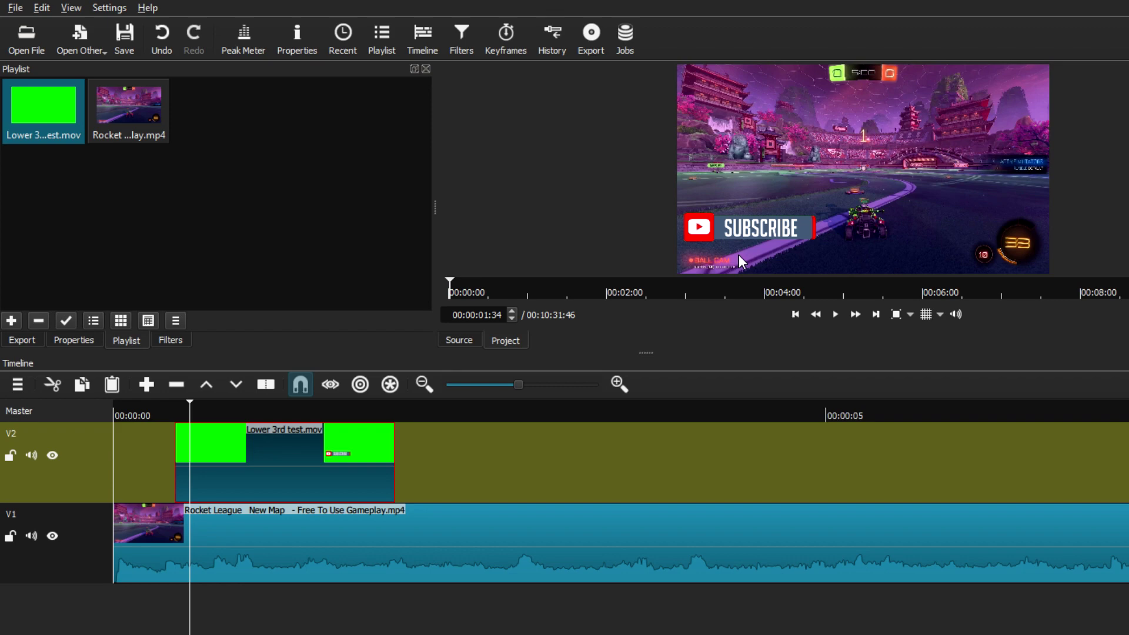
{"action": "key", "text": "period"}
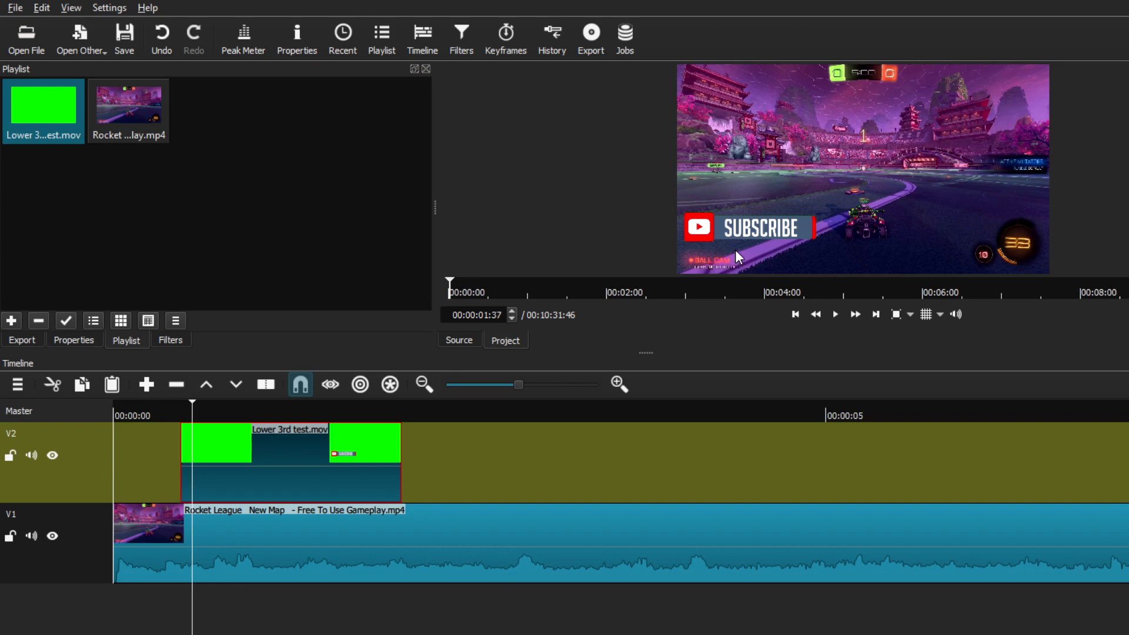
- Add a Fade Out Video filter to Lower 3rd test.mov on V2
{"action": "left_click", "coordinate": [170, 341]}
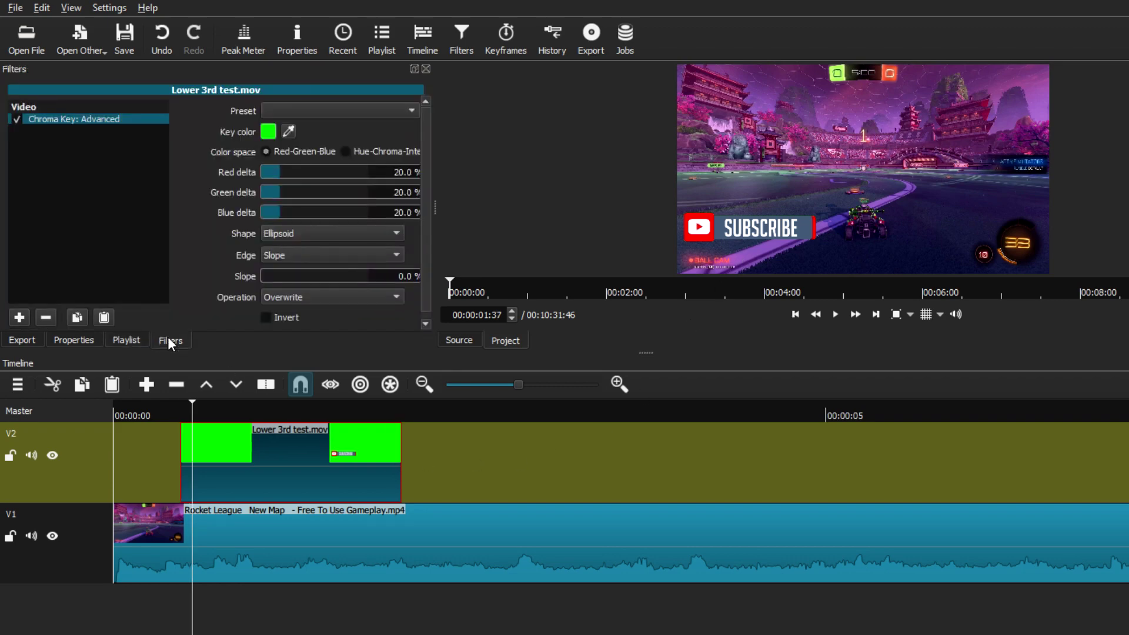
{"action": "left_click", "coordinate": [20, 318]}
{"action": "scroll", "coordinate": [61, 303], "scroll_direction": "down", "scroll_amount": 5}
{"action": "scroll", "coordinate": [77, 288], "scroll_direction": "down", "scroll_amount": 4}
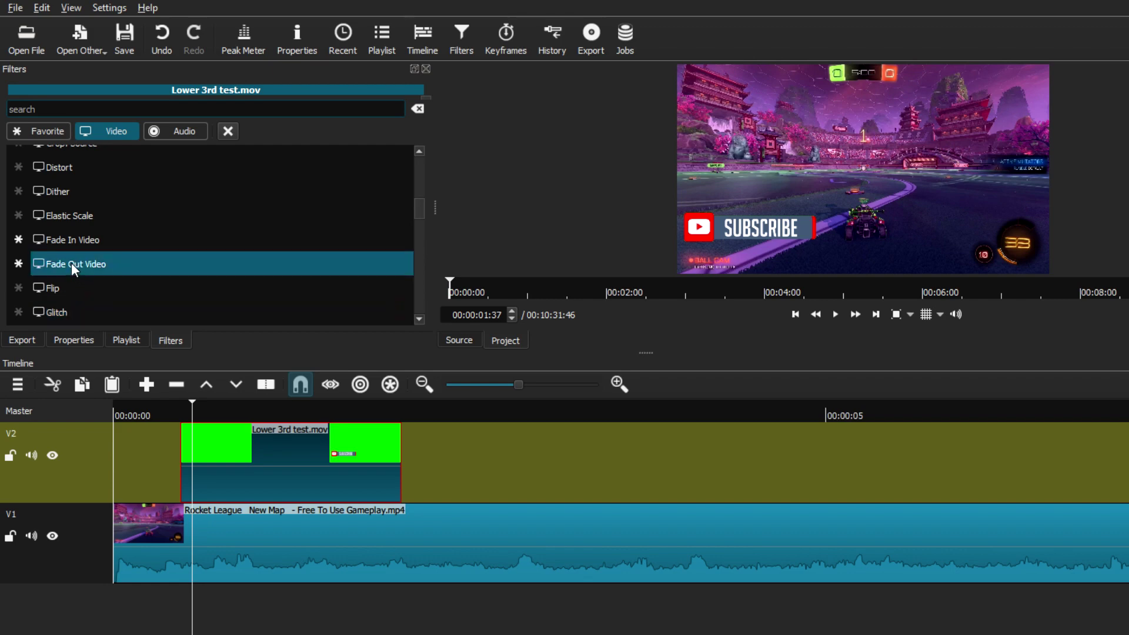
{"action": "left_click", "coordinate": [72, 262]}
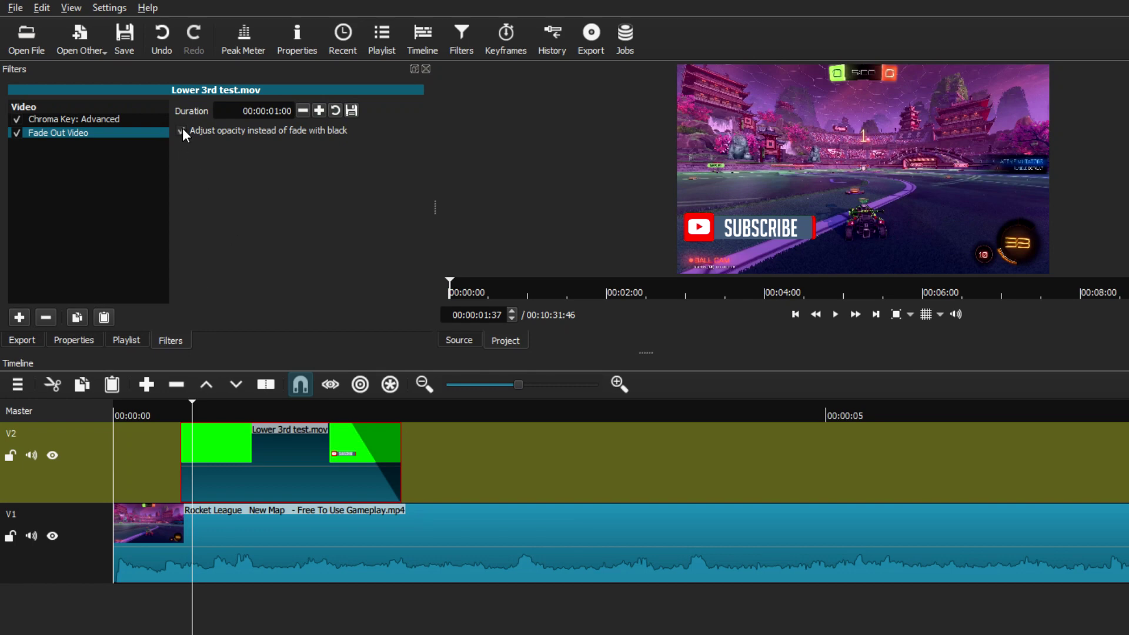
- Set the Fade Out Video filter's duration on Lower 3rd test.mov to 00:00:00:07
{"action": "left_click", "coordinate": [302, 111]}
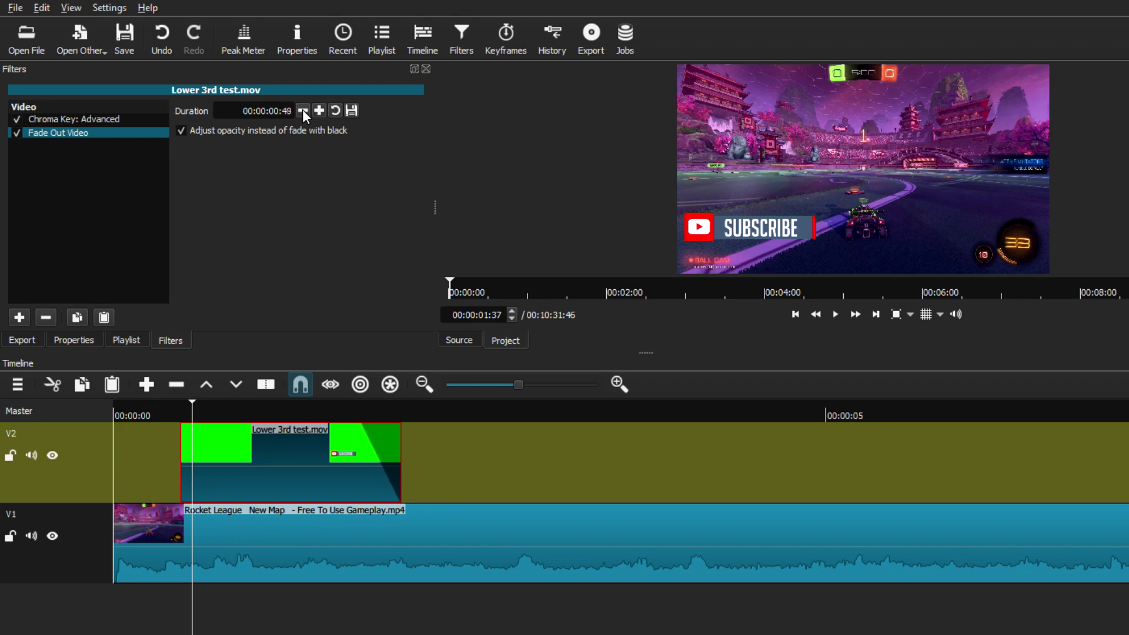
{"action": "triple_click", "coordinate": [289, 110]}
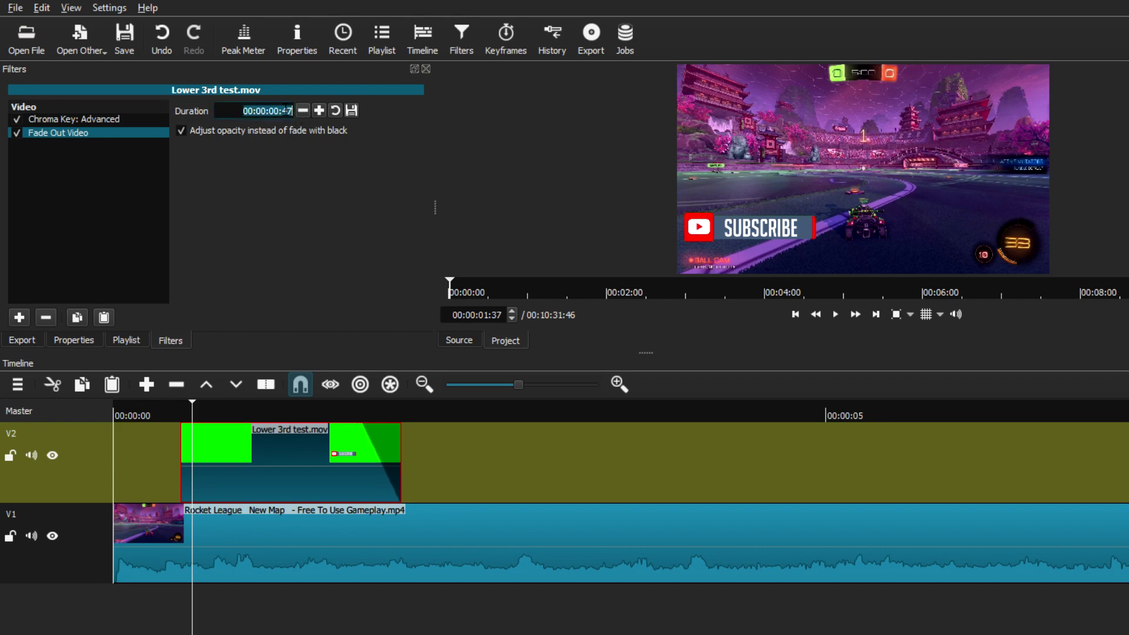
{"action": "left_click", "coordinate": [283, 110]}
{"action": "type", "text": "7"}
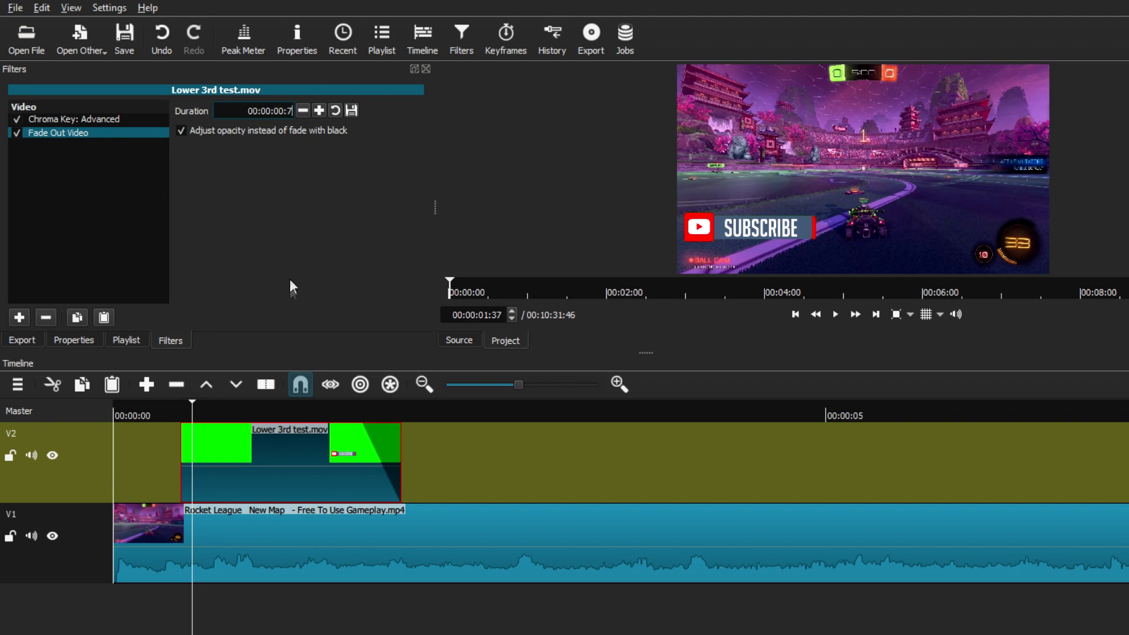
{"action": "key", "text": "Return"}
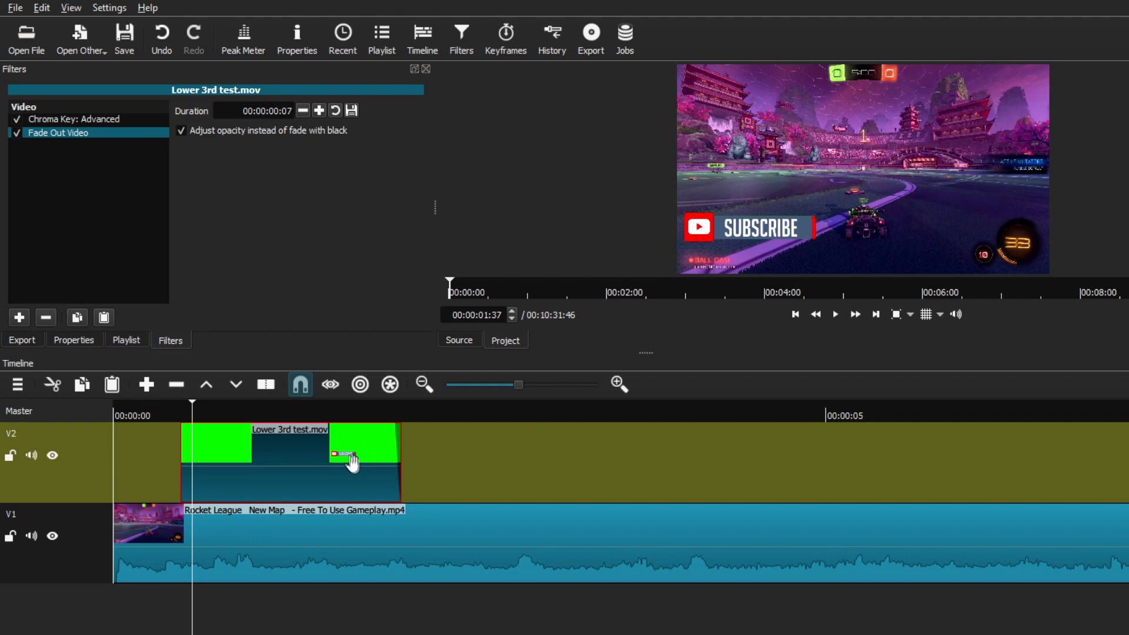
- Trim the end of Lower 3rd test.mov on V2 to about 00:00:01:50 and play the timeline through its fade-out
{"action": "scroll", "coordinate": [320, 479], "scroll_direction": "right", "scroll_amount": 2}
{"action": "left_click_drag", "start_coordinate": [350, 477], "coordinate": [139, 483]}
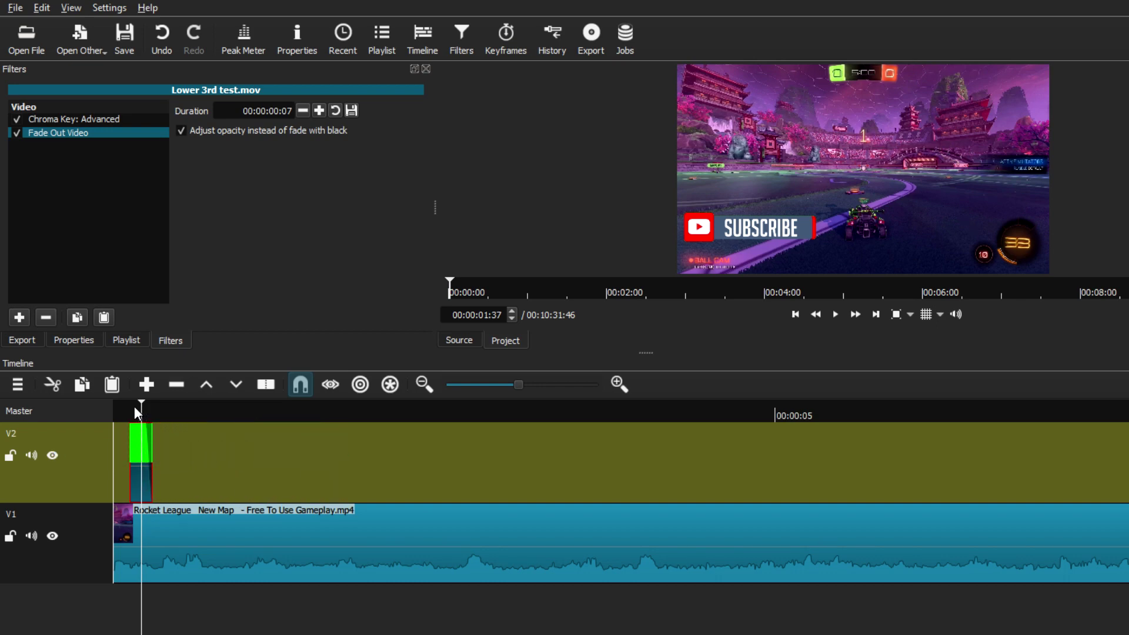
{"action": "scroll", "coordinate": [136, 412], "scroll_direction": "left", "scroll_amount": 2}
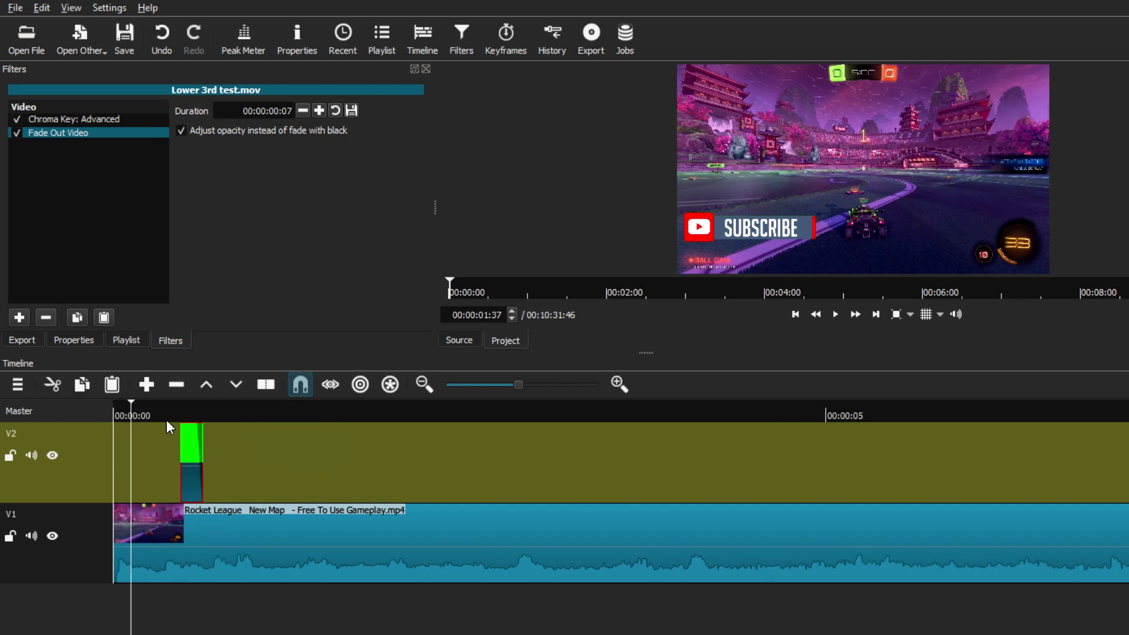
{"action": "left_click", "coordinate": [836, 314]}
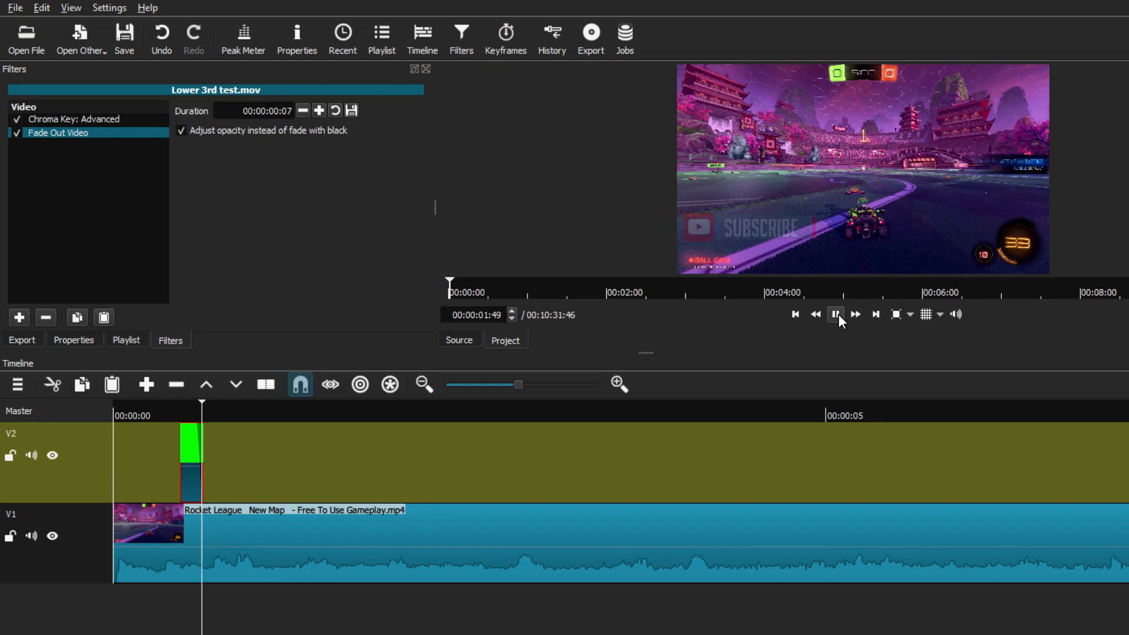
{"action": "left_click", "coordinate": [836, 314]}
{"action": "left_click", "coordinate": [292, 412]}
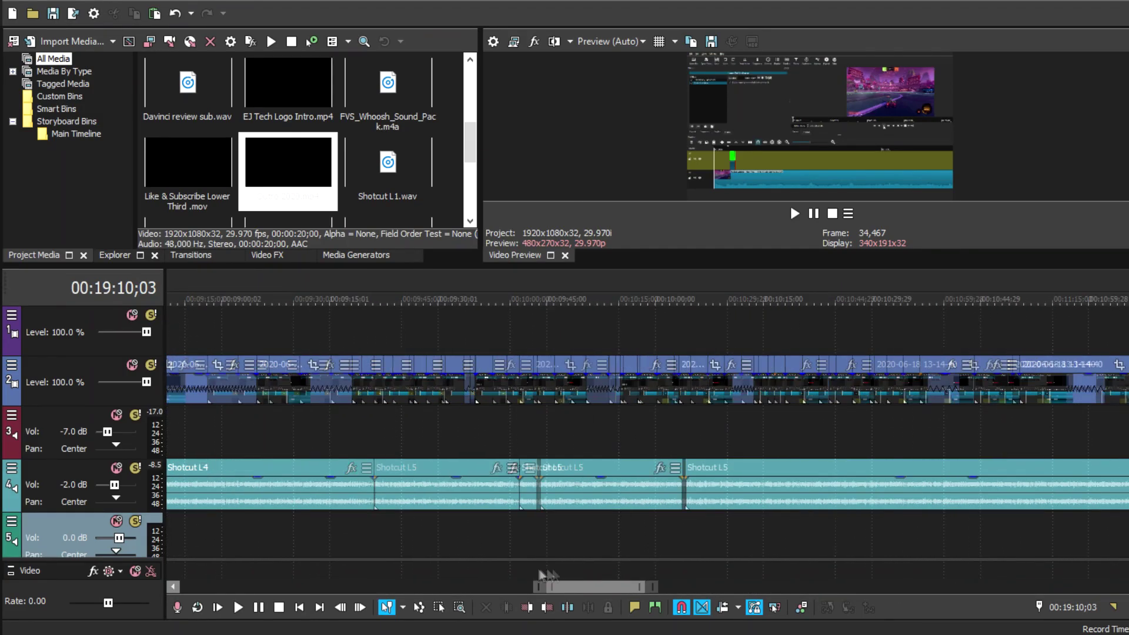
- In the VEGAS Pro project, place the Like & Subscribe Lower Third clip after the outro on track 2 and shorten its end
{"action": "scroll", "coordinate": [435, 171], "scroll_direction": "down", "scroll_amount": 3}
{"action": "scroll", "coordinate": [434, 201], "scroll_direction": "up", "scroll_amount": 3}
{"action": "left_click_drag", "start_coordinate": [189, 167], "coordinate": [889, 412]}
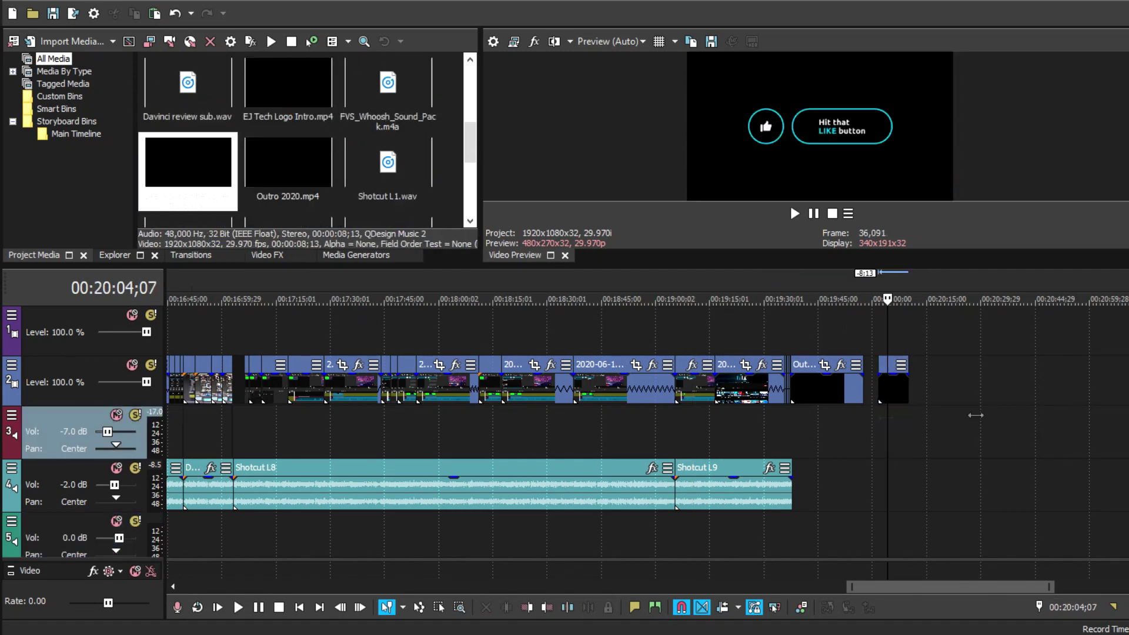
{"action": "scroll", "coordinate": [895, 390], "scroll_direction": "right", "scroll_amount": 3}
{"action": "left_click_drag", "start_coordinate": [713, 388], "coordinate": [700, 388]}
- Copy the shortened lower third event and paste it onto the empty track 1 at about 00:19:09
{"action": "right_click", "coordinate": [697, 389]}
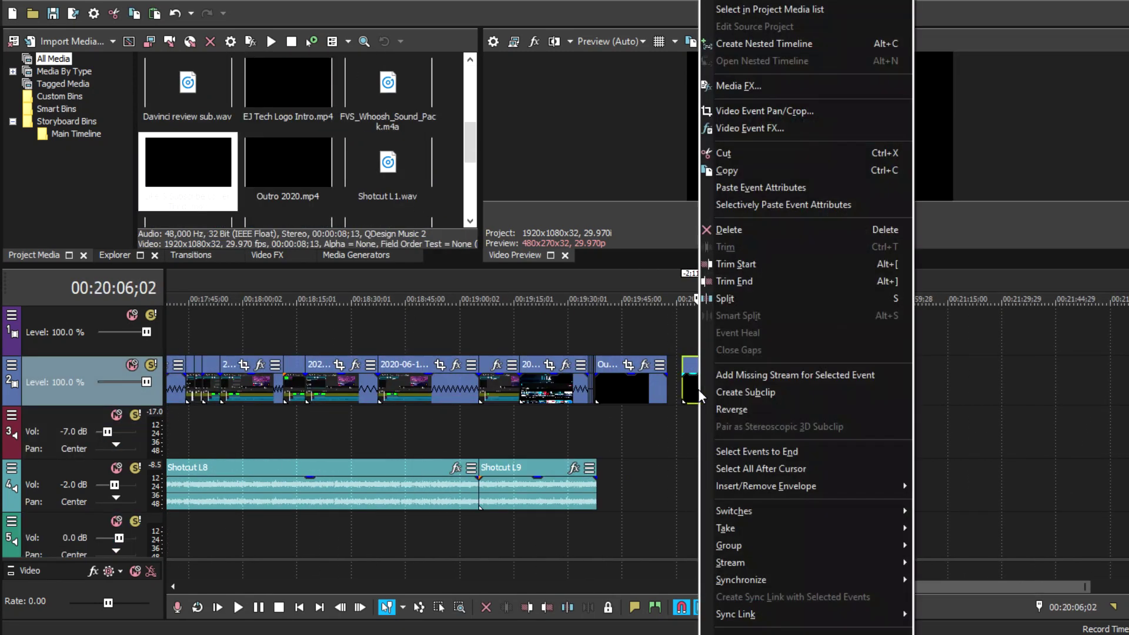
{"action": "left_click", "coordinate": [729, 174]}
{"action": "left_click_drag", "start_coordinate": [912, 593], "coordinate": [828, 587]}
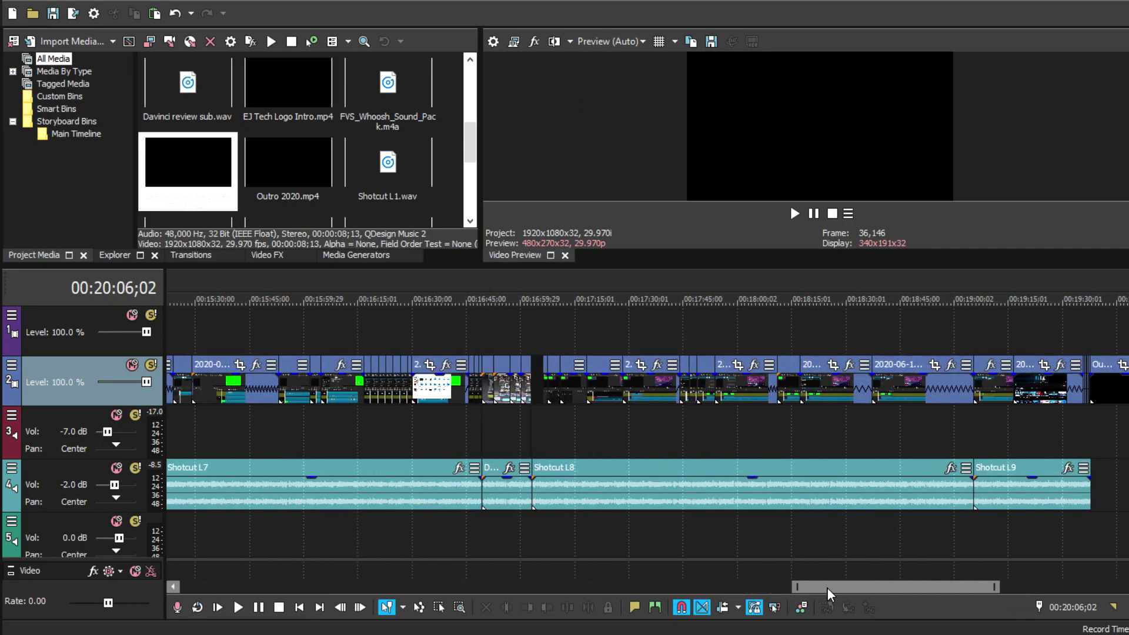
{"action": "left_click", "coordinate": [988, 330]}
{"action": "right_click", "coordinate": [988, 329]}
{"action": "left_click", "coordinate": [1011, 17]}
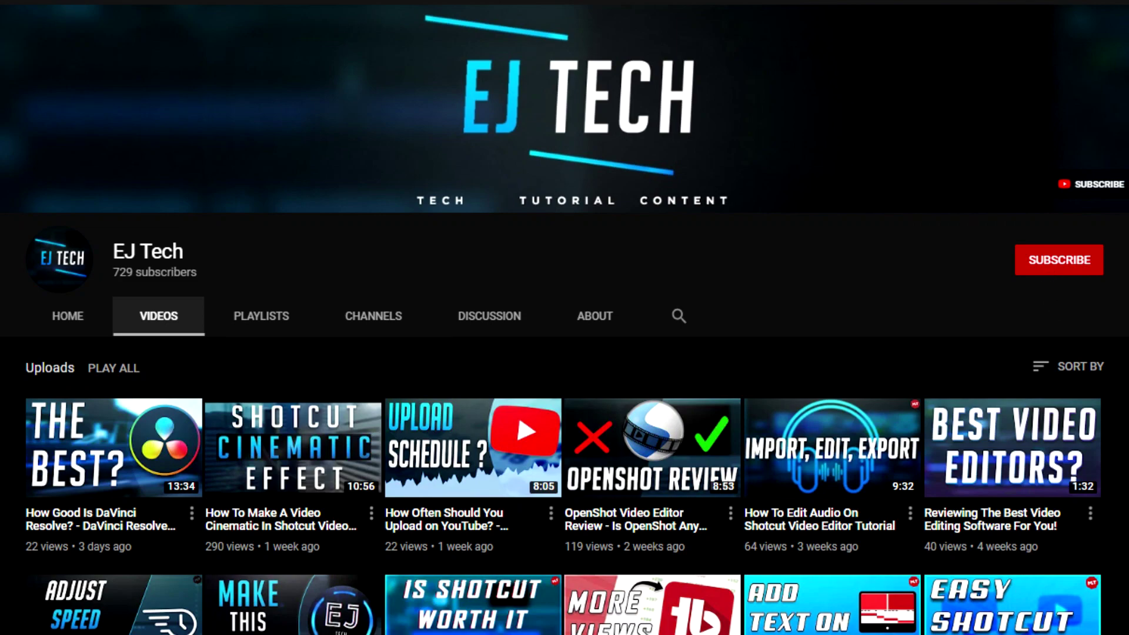
- Switch to the EJ Tech YouTube channel and look through its uploaded videos
{"action": "scroll", "coordinate": [768, 595], "scroll_direction": "down", "scroll_amount": 5}
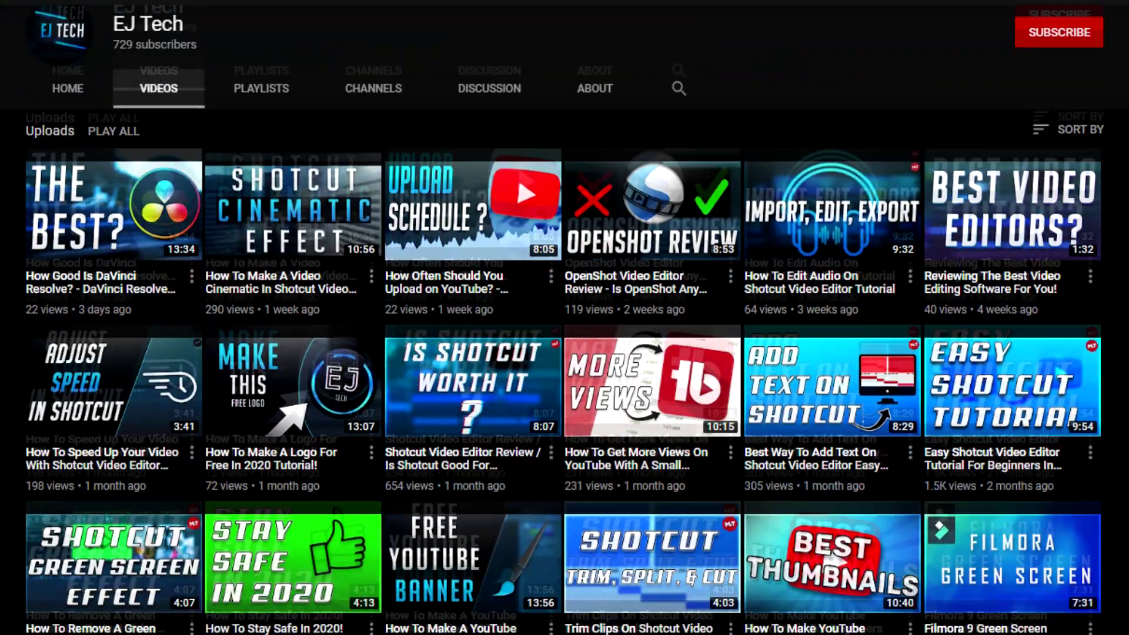
{"action": "scroll", "coordinate": [768, 596], "scroll_direction": "down", "scroll_amount": 9}
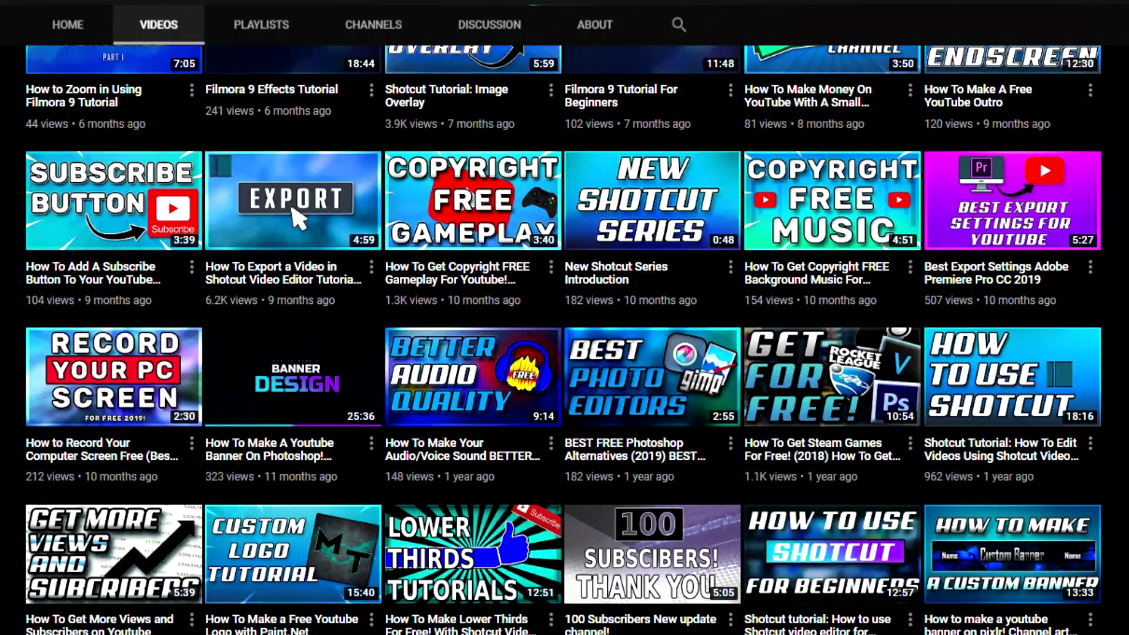
{"action": "scroll", "coordinate": [563, 339], "scroll_direction": "up", "scroll_amount": 7}
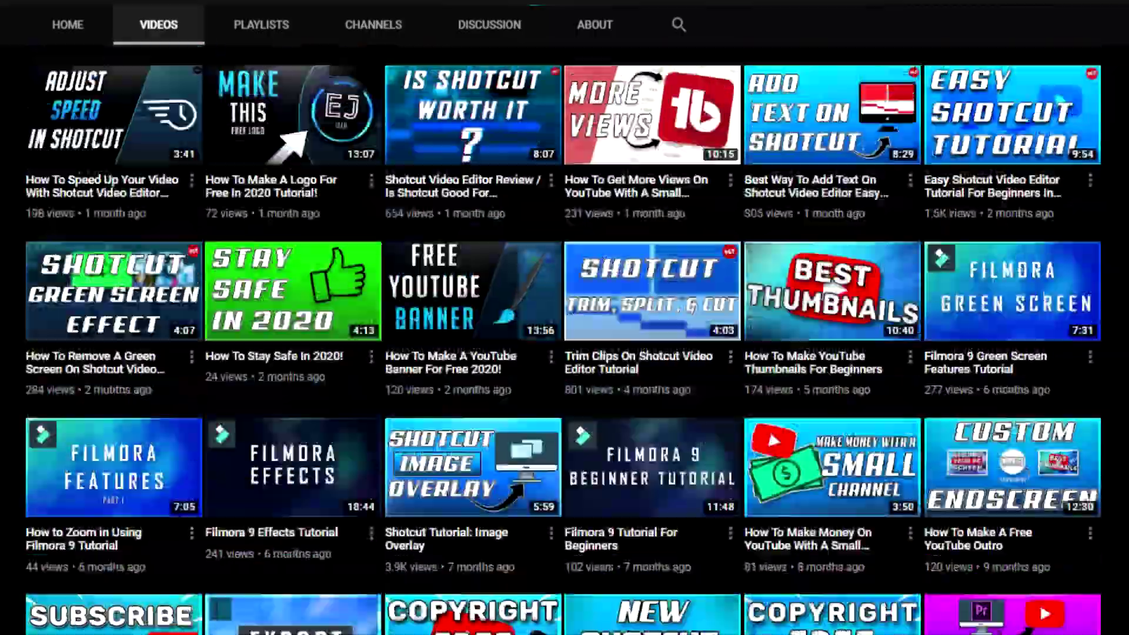
{"action": "scroll", "coordinate": [563, 339], "scroll_direction": "up", "scroll_amount": 8}
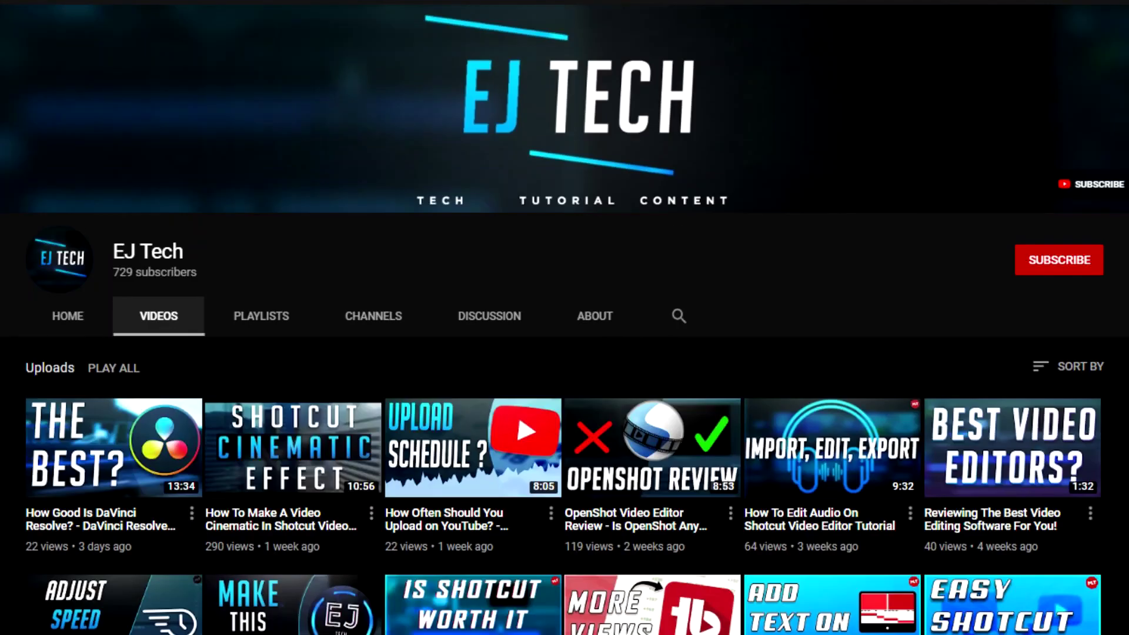